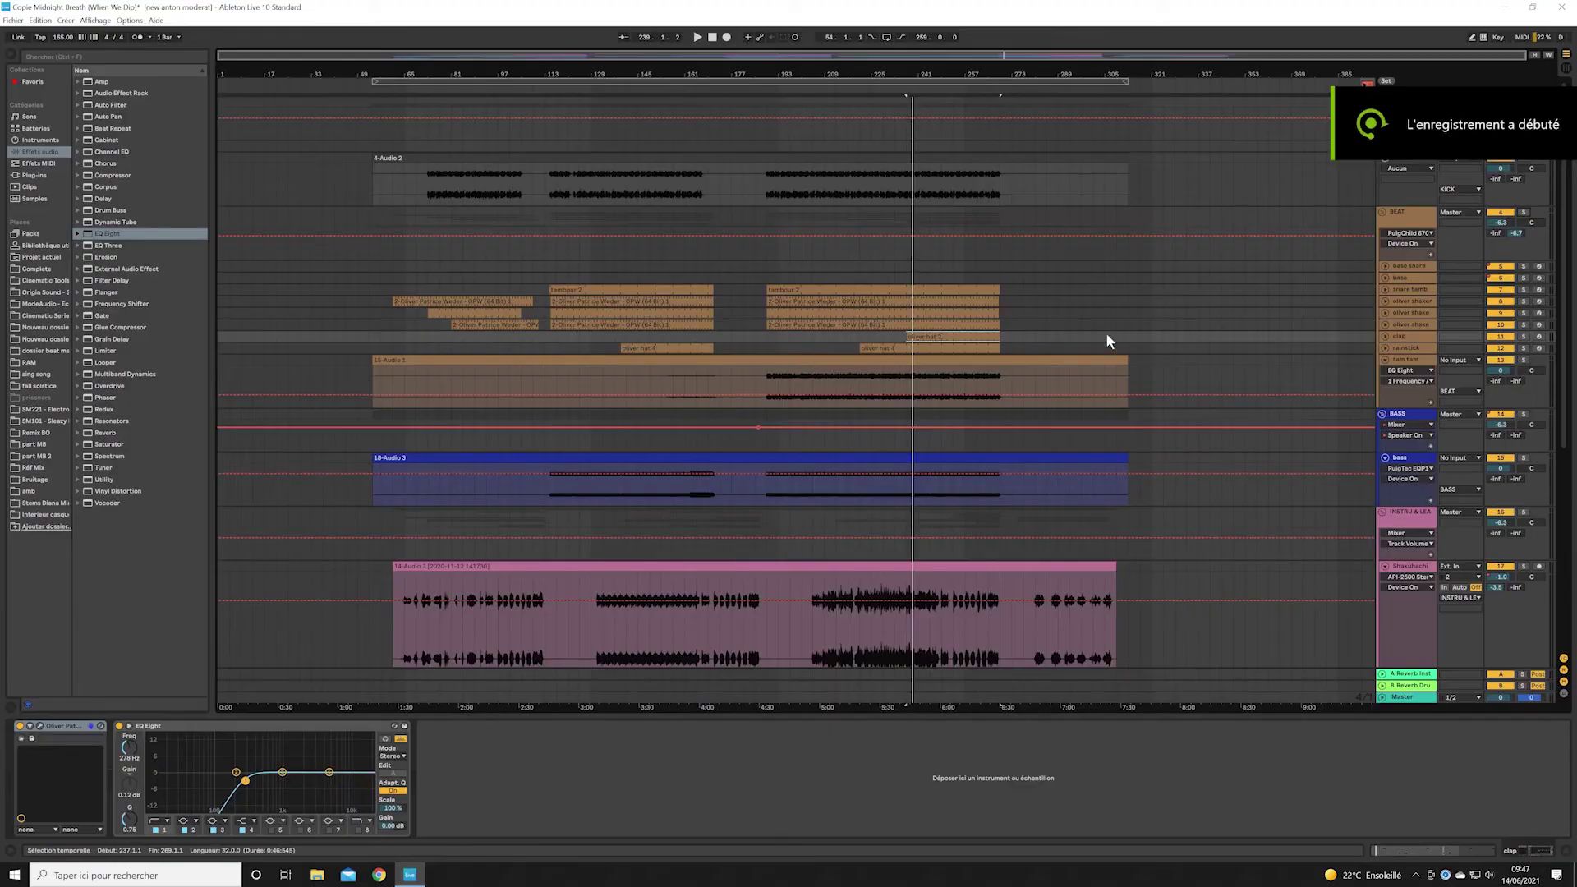
- Scroll through the KICK, BEAT, BASS and instrument groups, then play the full mix from bar 237
scroll(1068, 281, "down", 2)
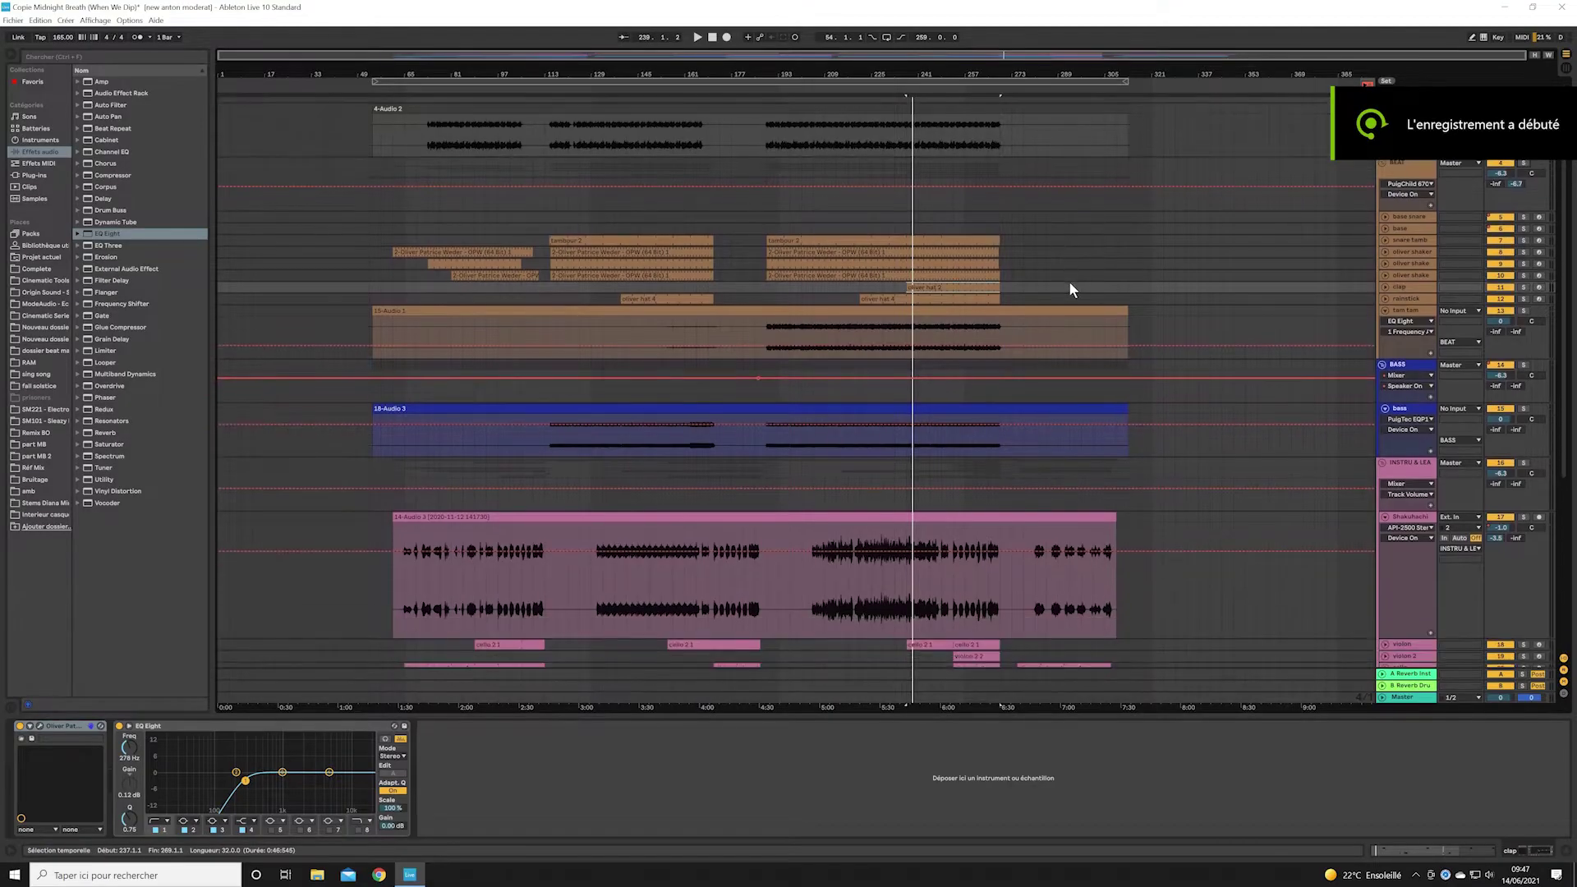
scroll(1068, 281, "down", 4)
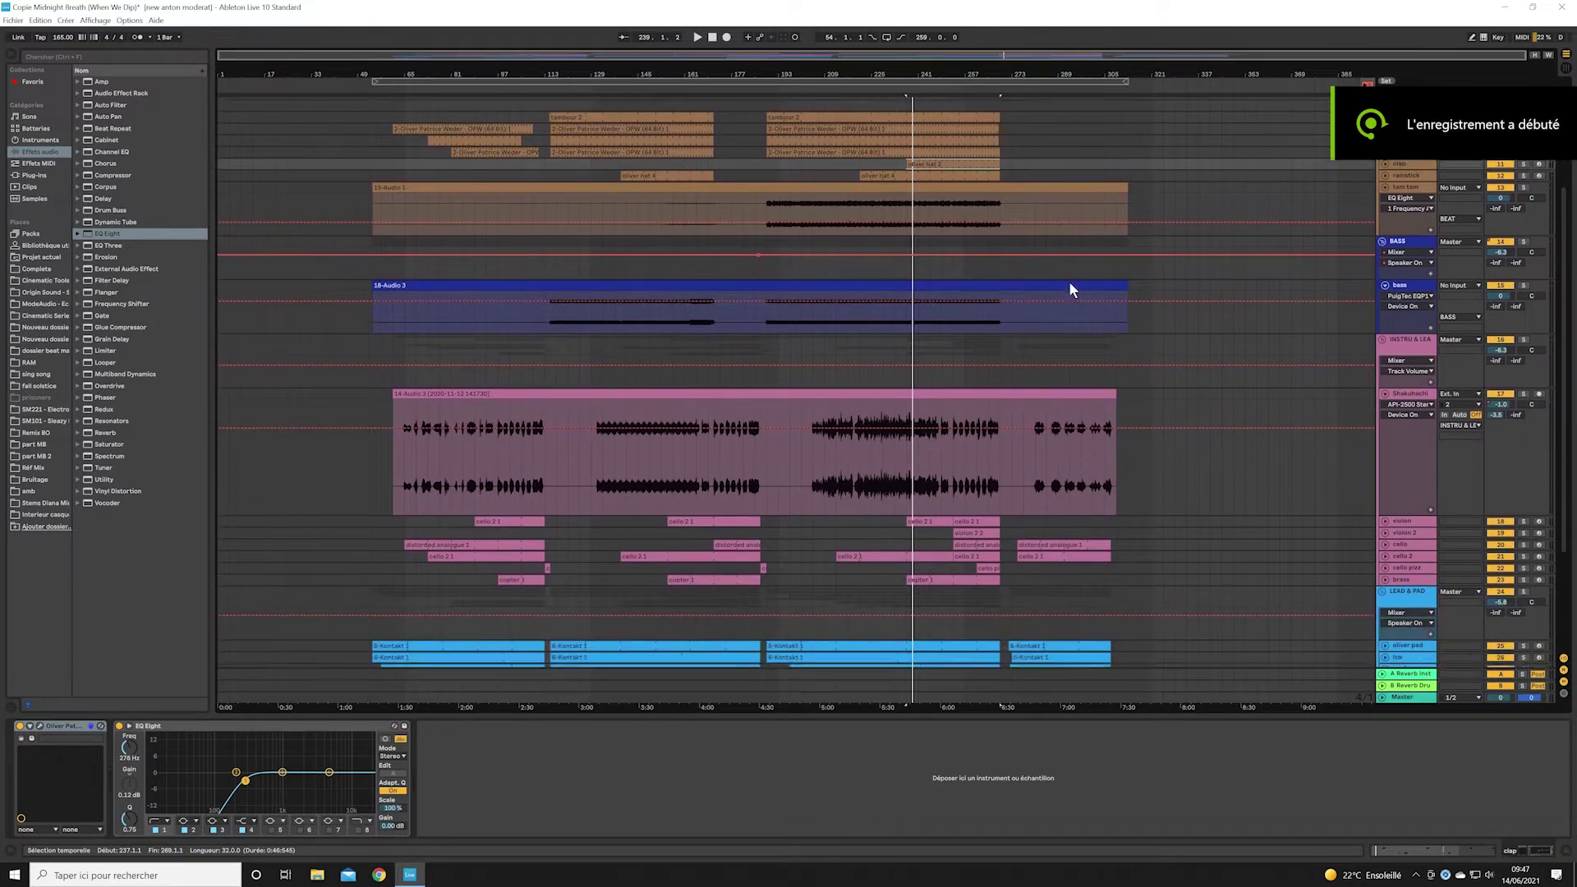
scroll(1066, 281, "down", 3)
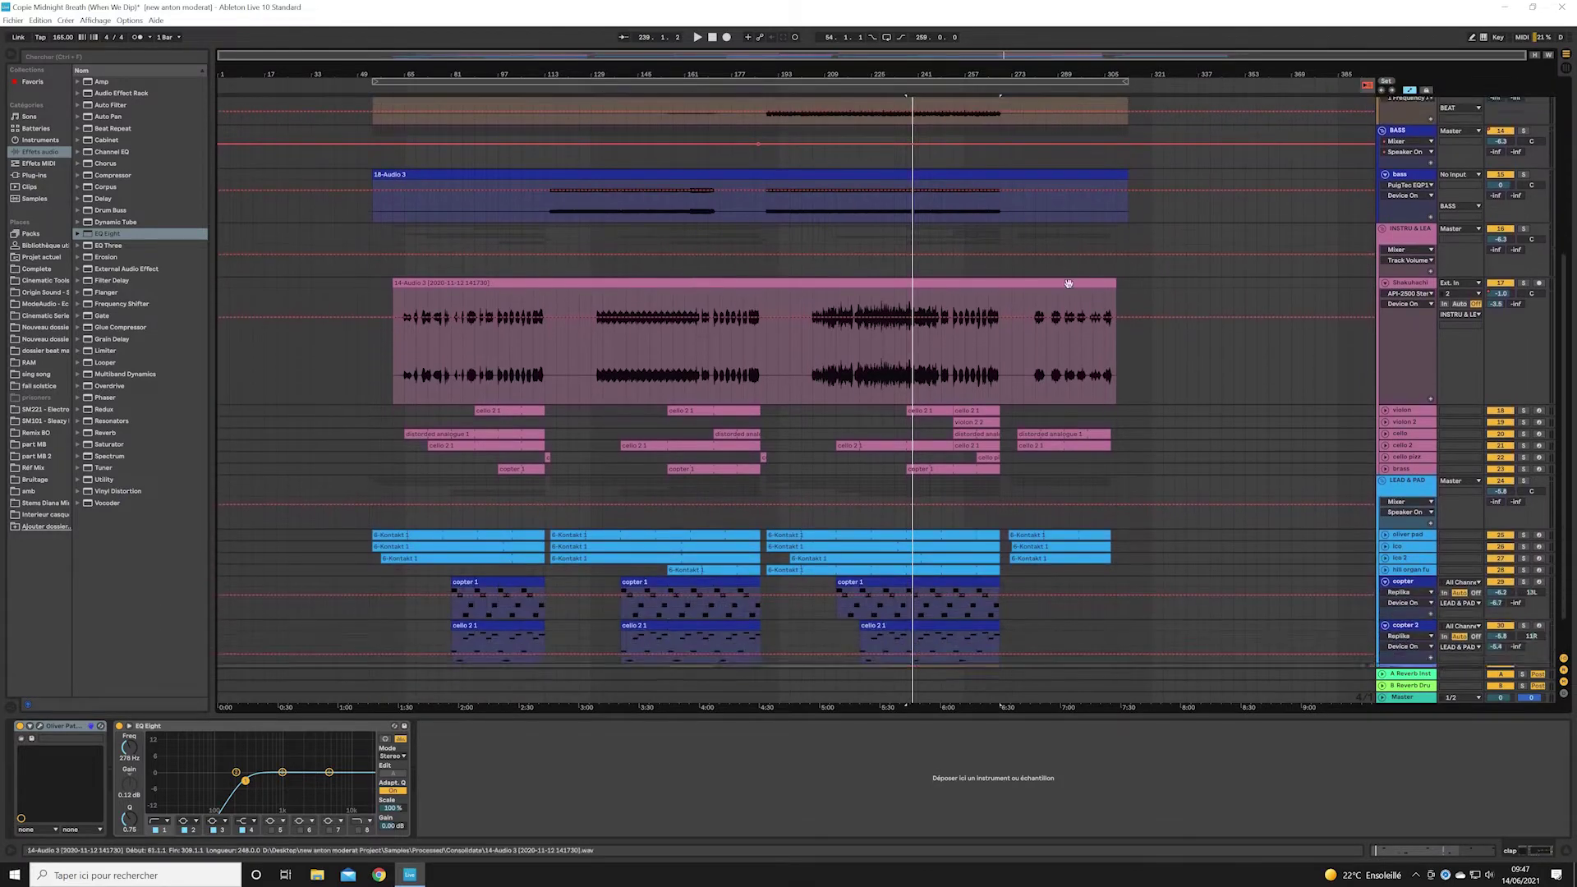
scroll(1070, 286, "up", 4)
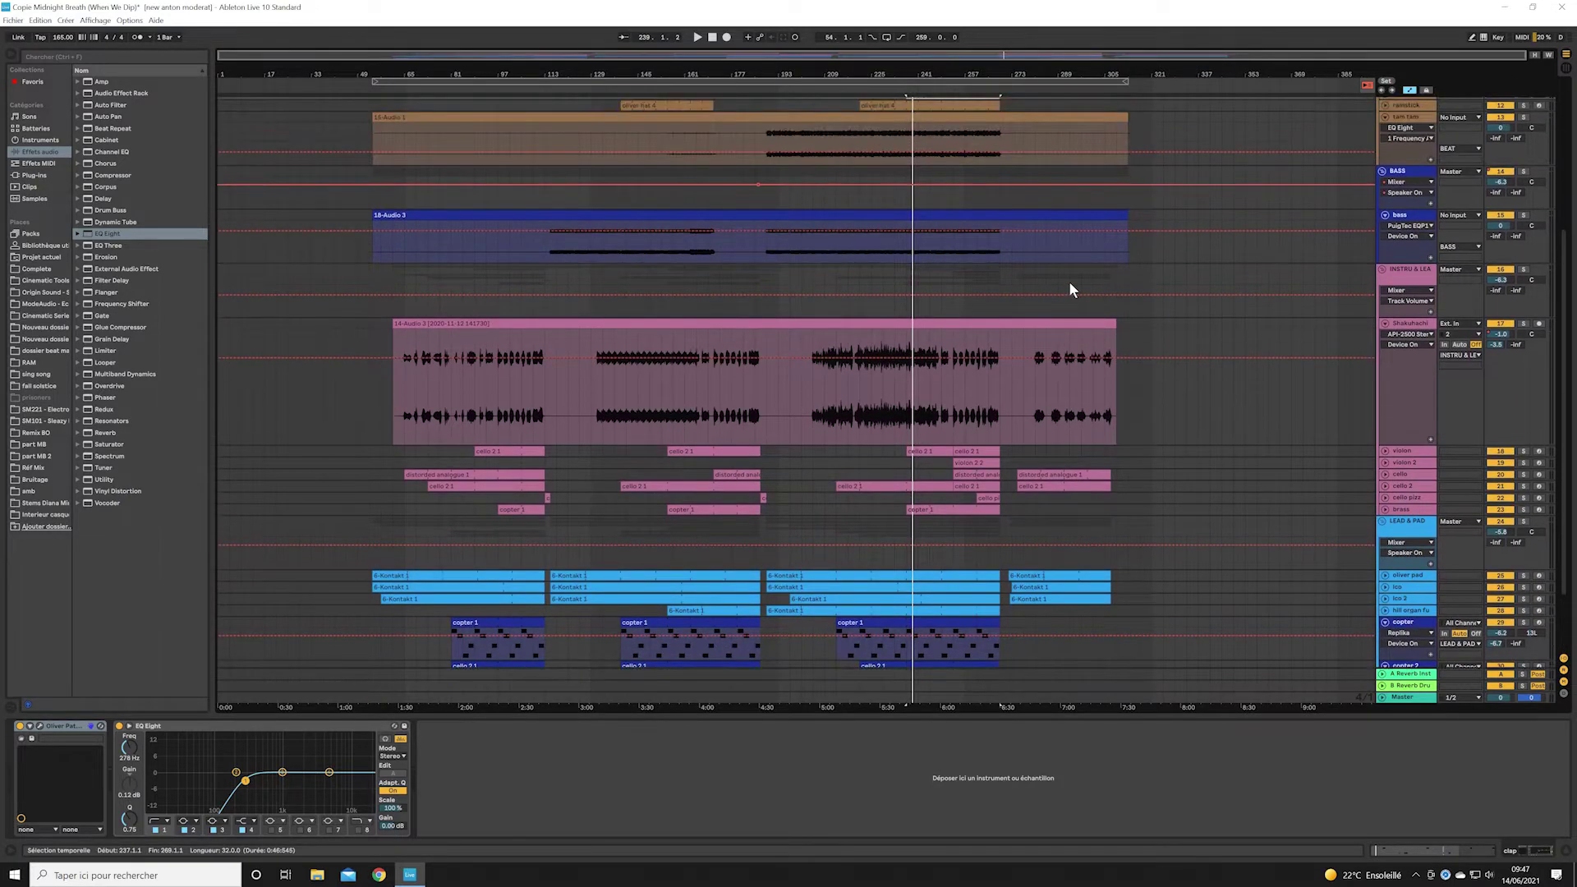
scroll(1068, 281, "up", 2)
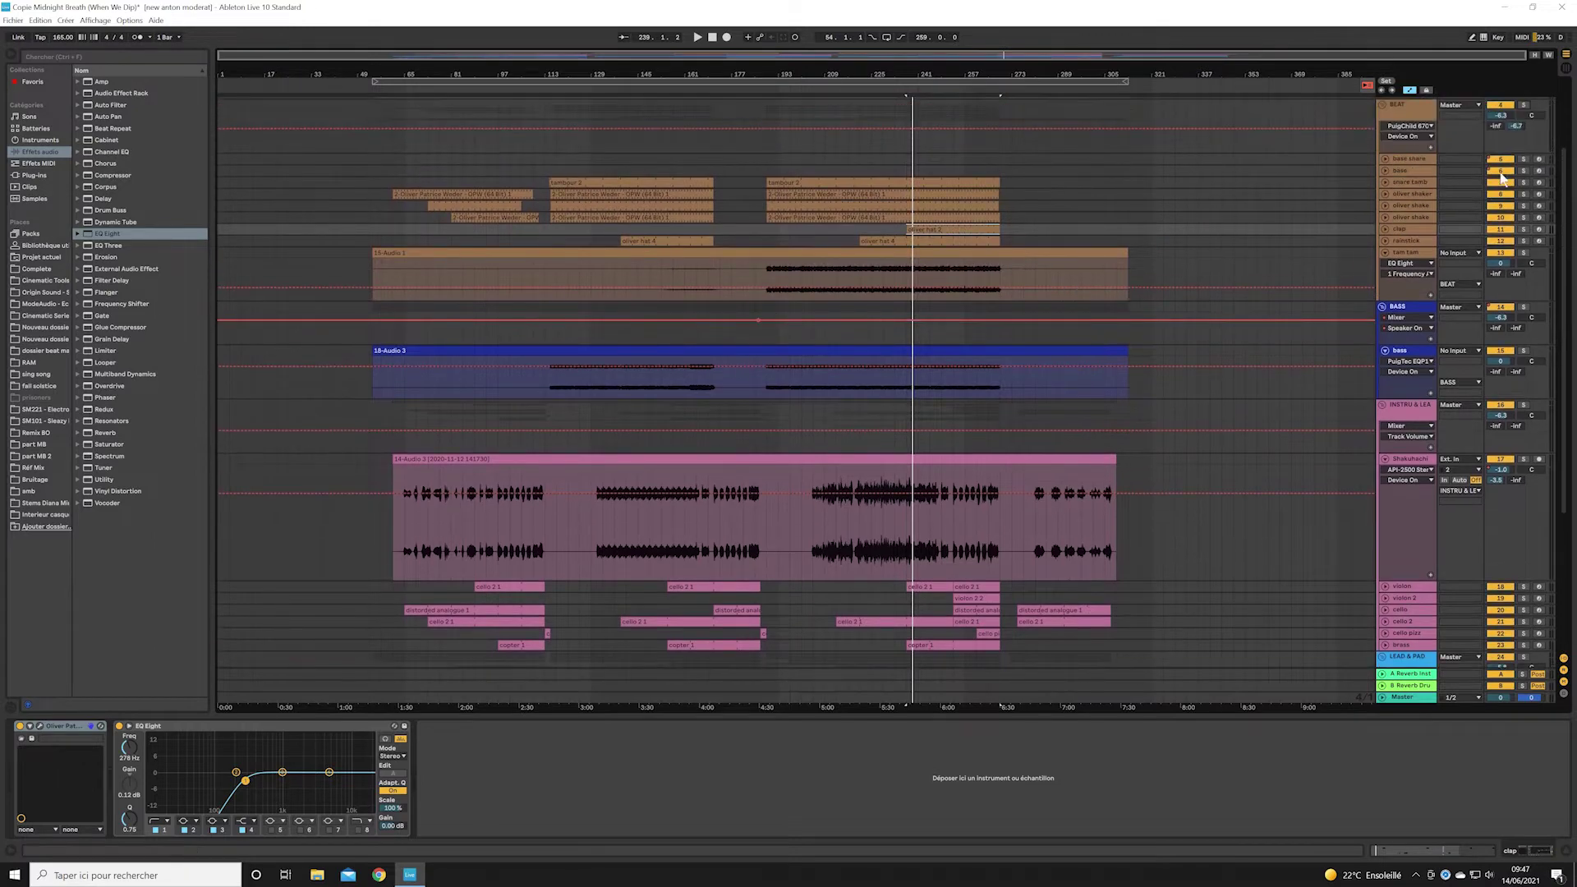
key("space")
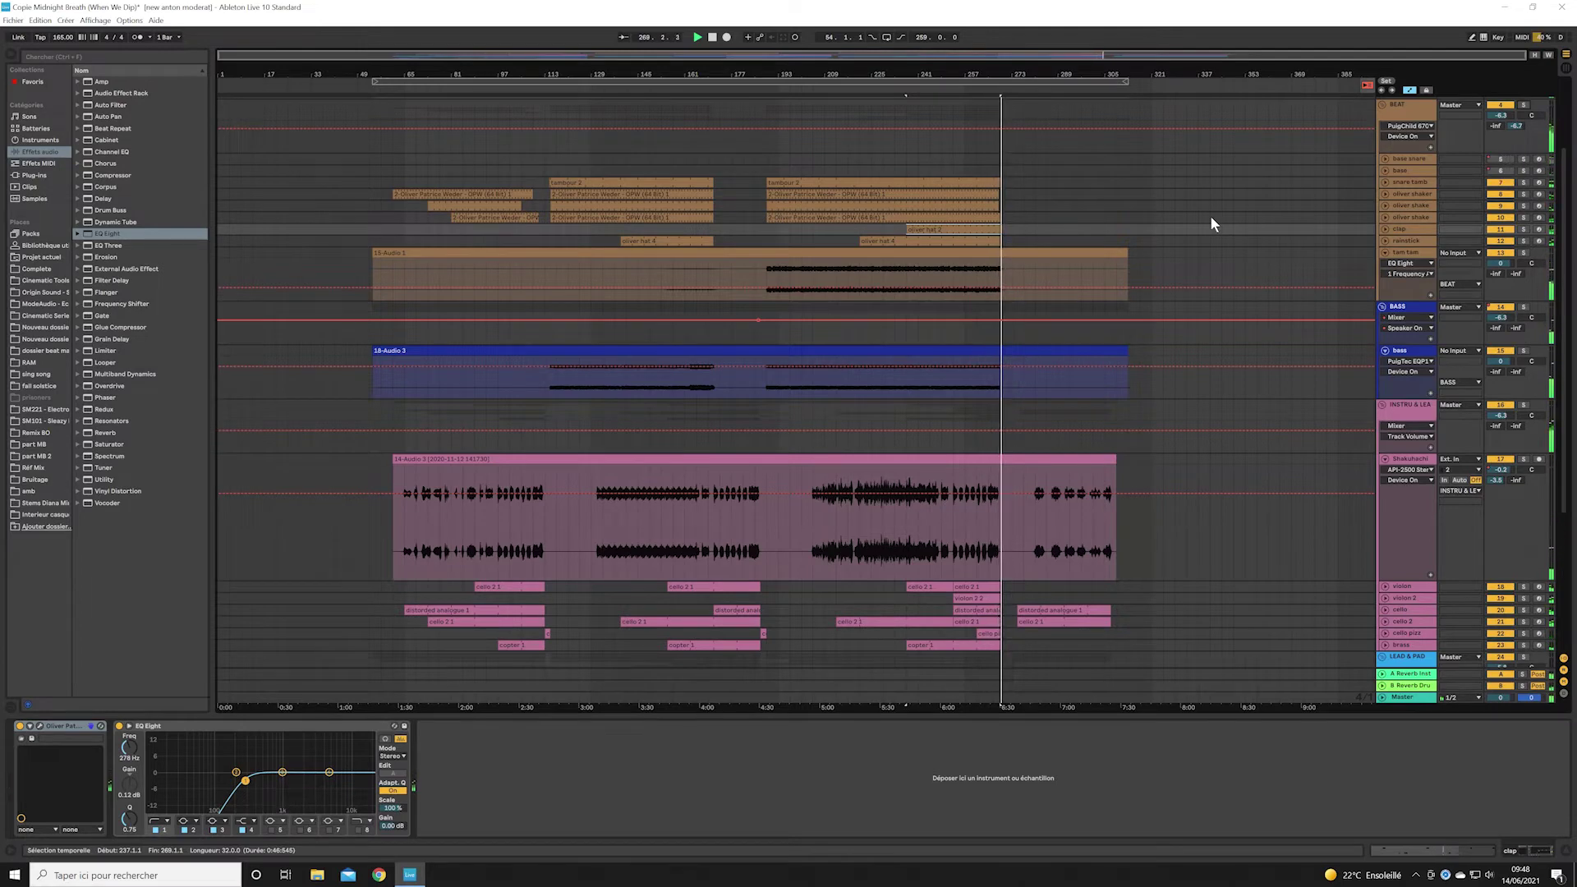
scroll(1211, 215, "up", 3)
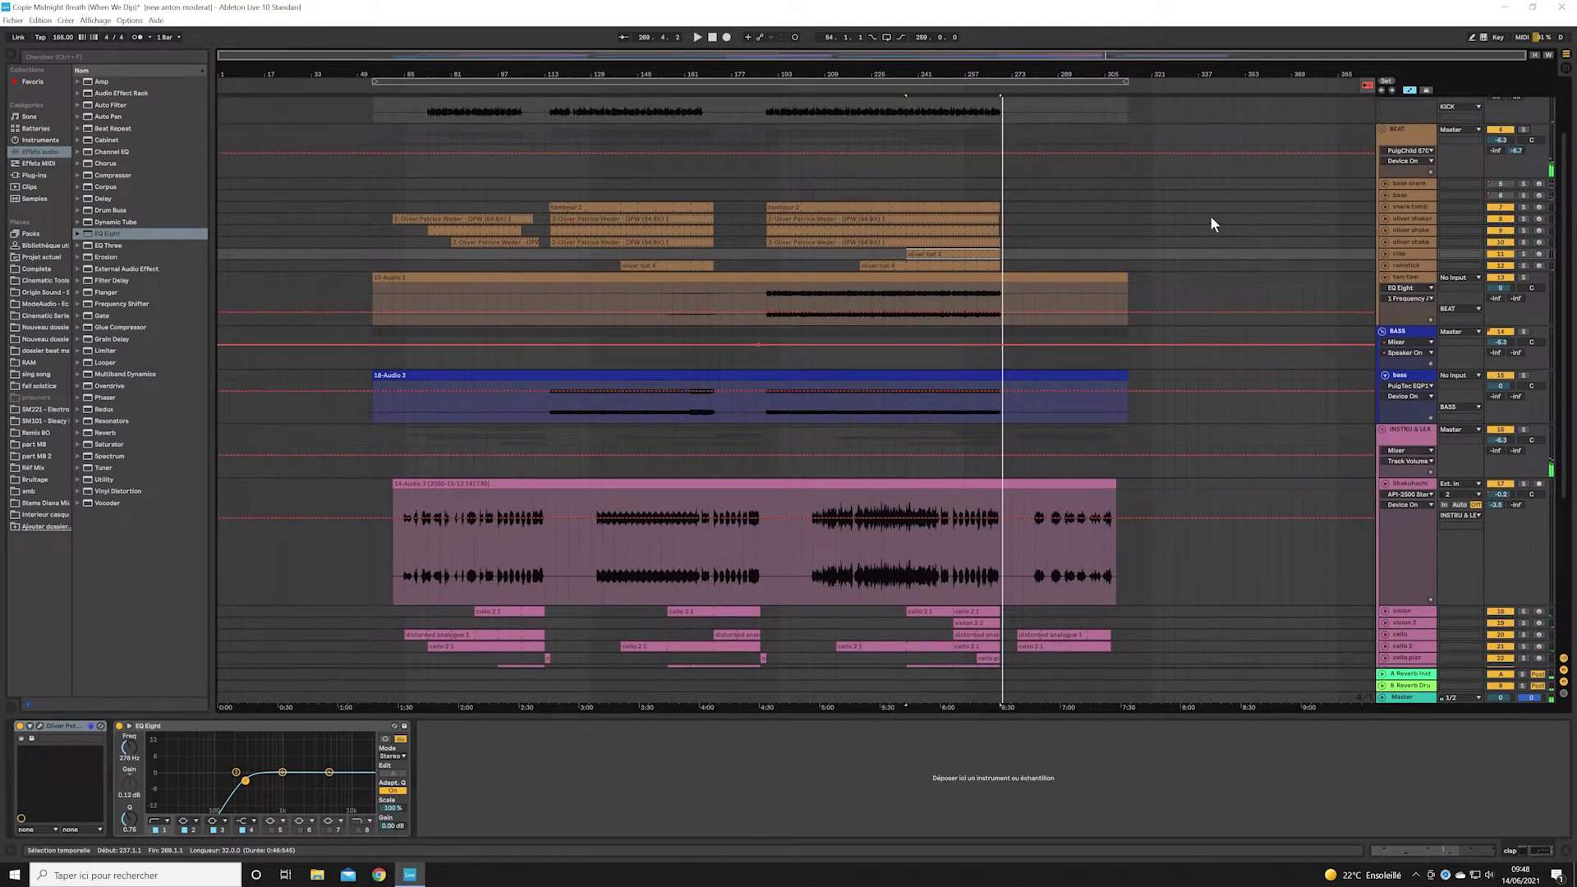
- Solo KICK and the BEAT drum group and audition them from bar 237
scroll(1210, 215, "up", 2)
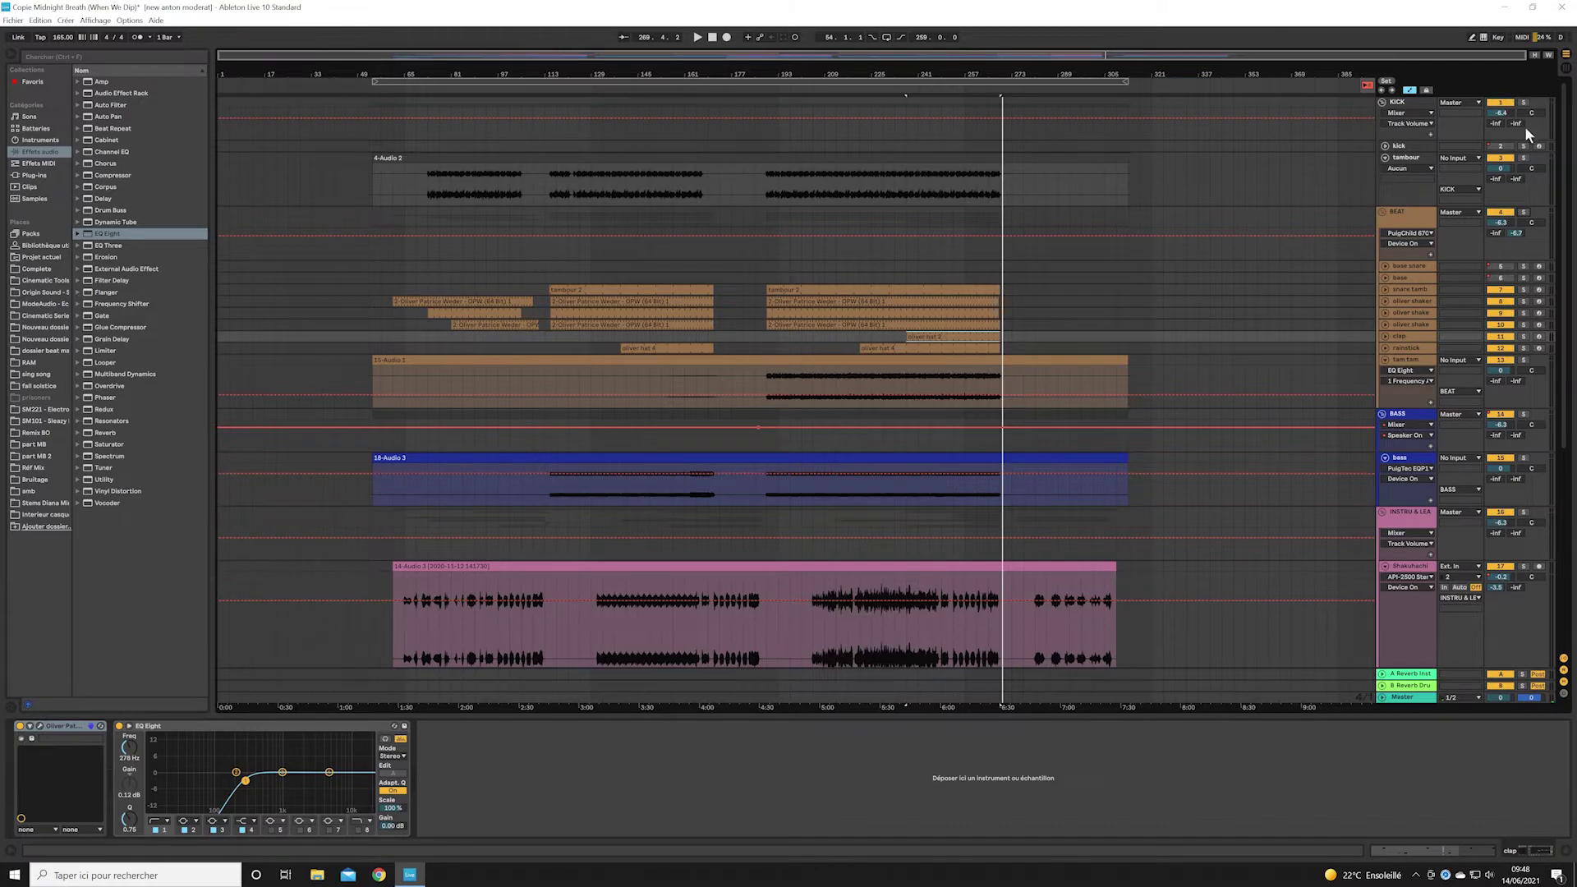
left_click(1528, 102)
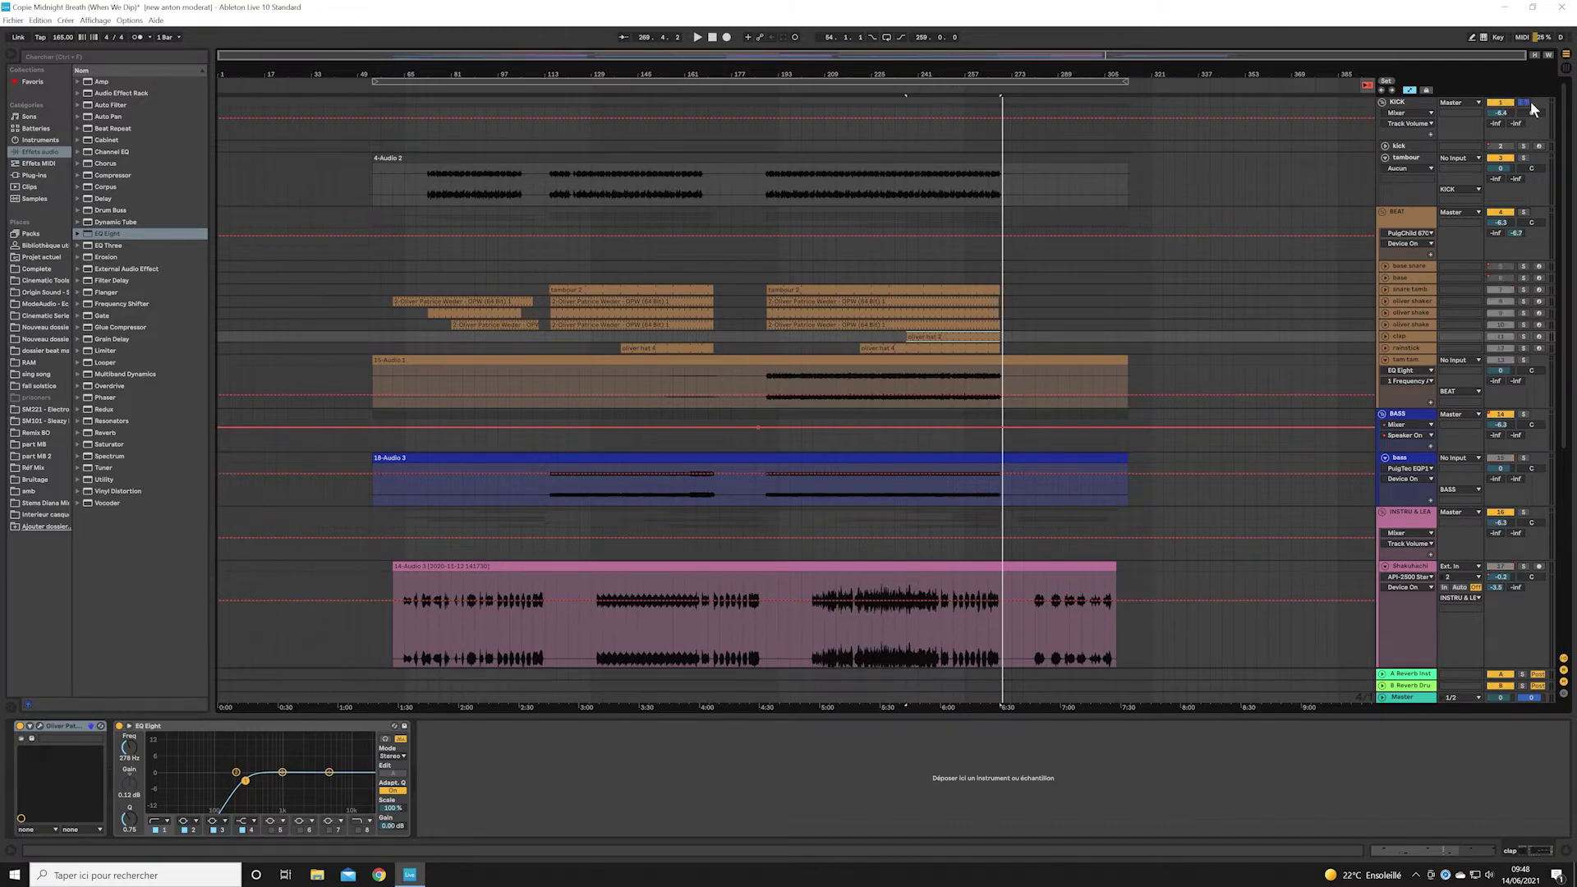
left_click(1528, 214)
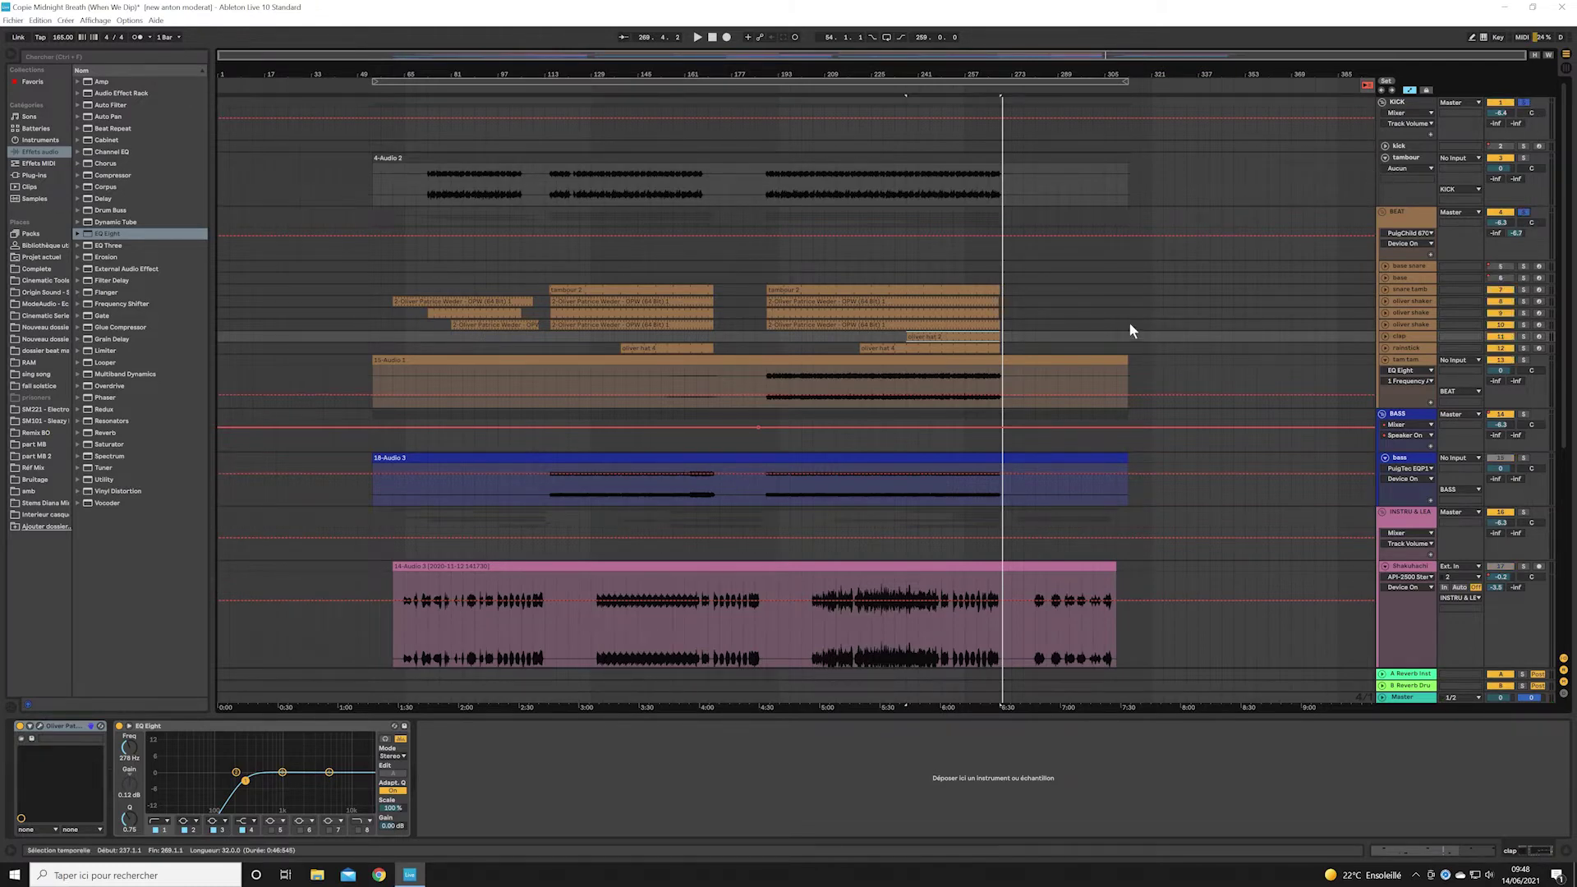
key("space")
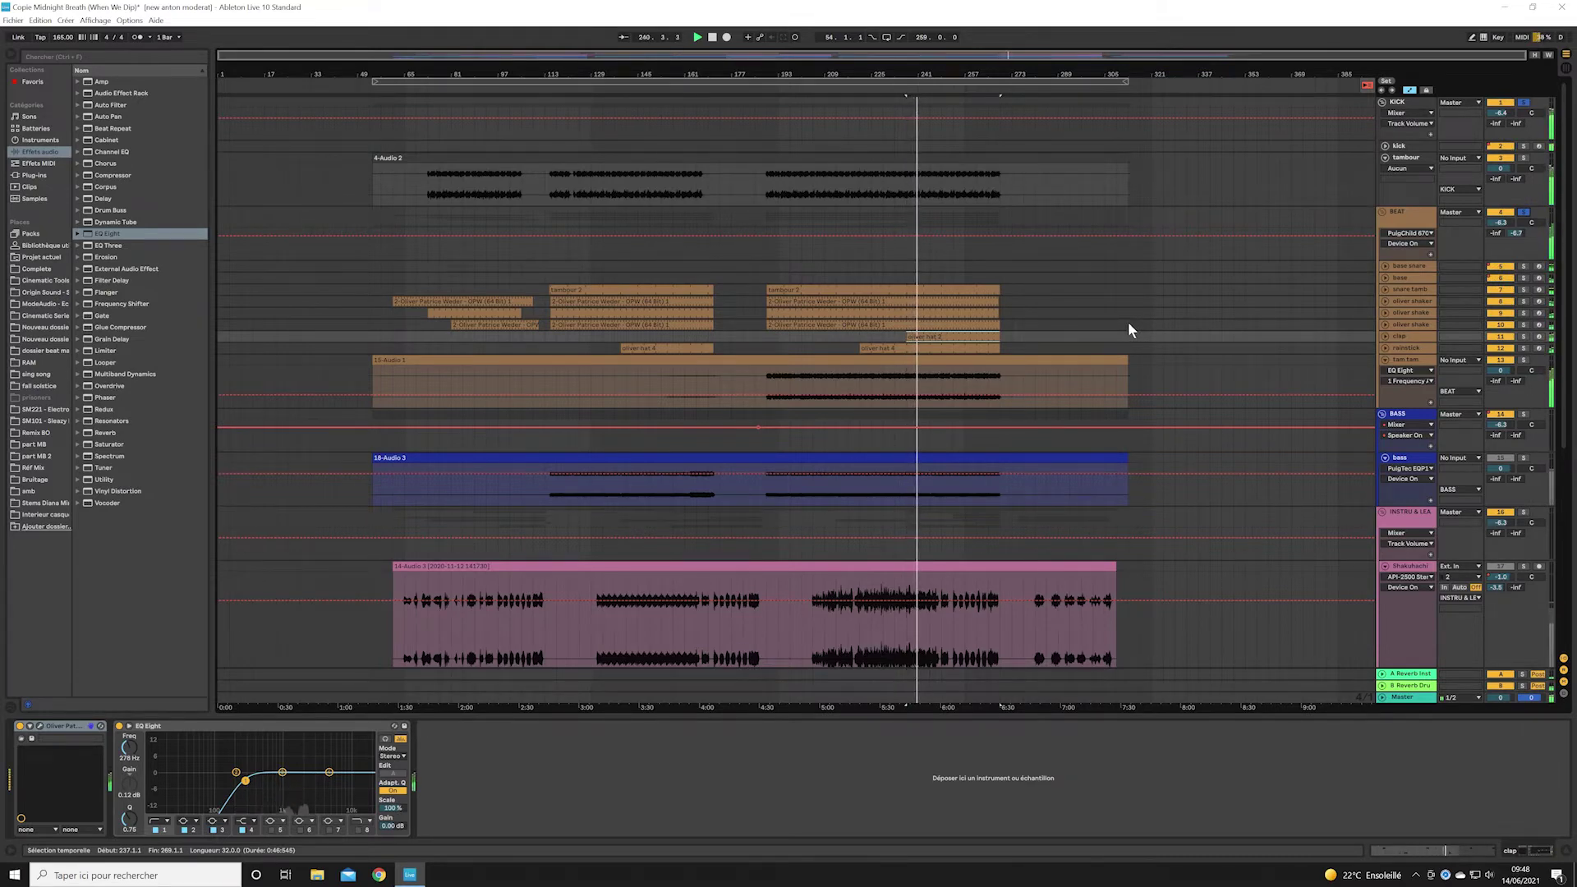
key("space")
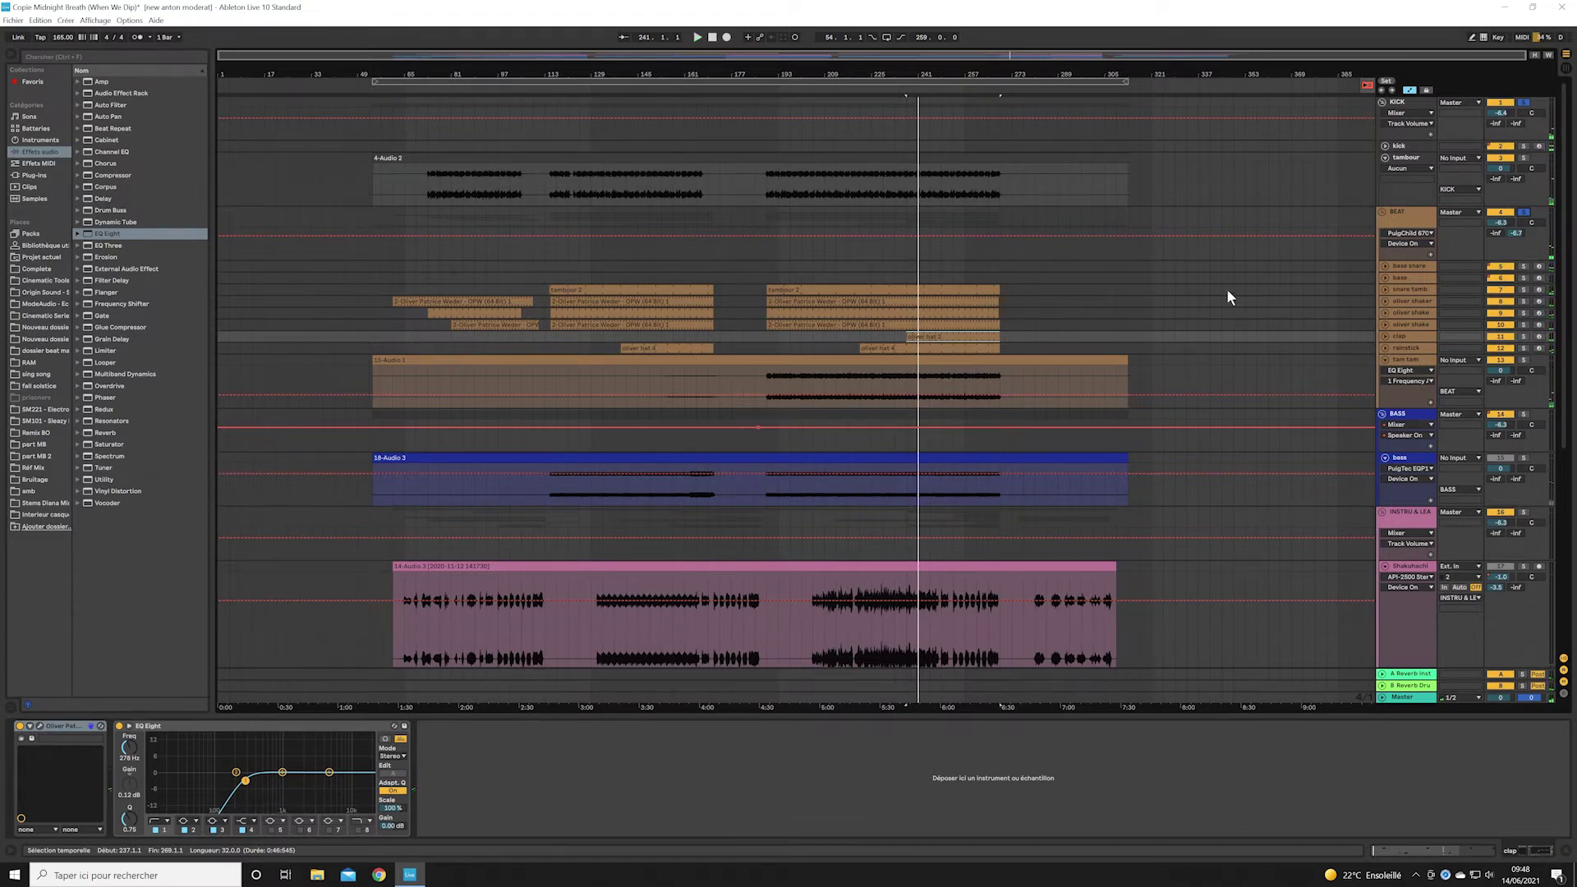
- Audition the tambour, tam tam and base drum tracks solo, one after another
left_click(1526, 158)
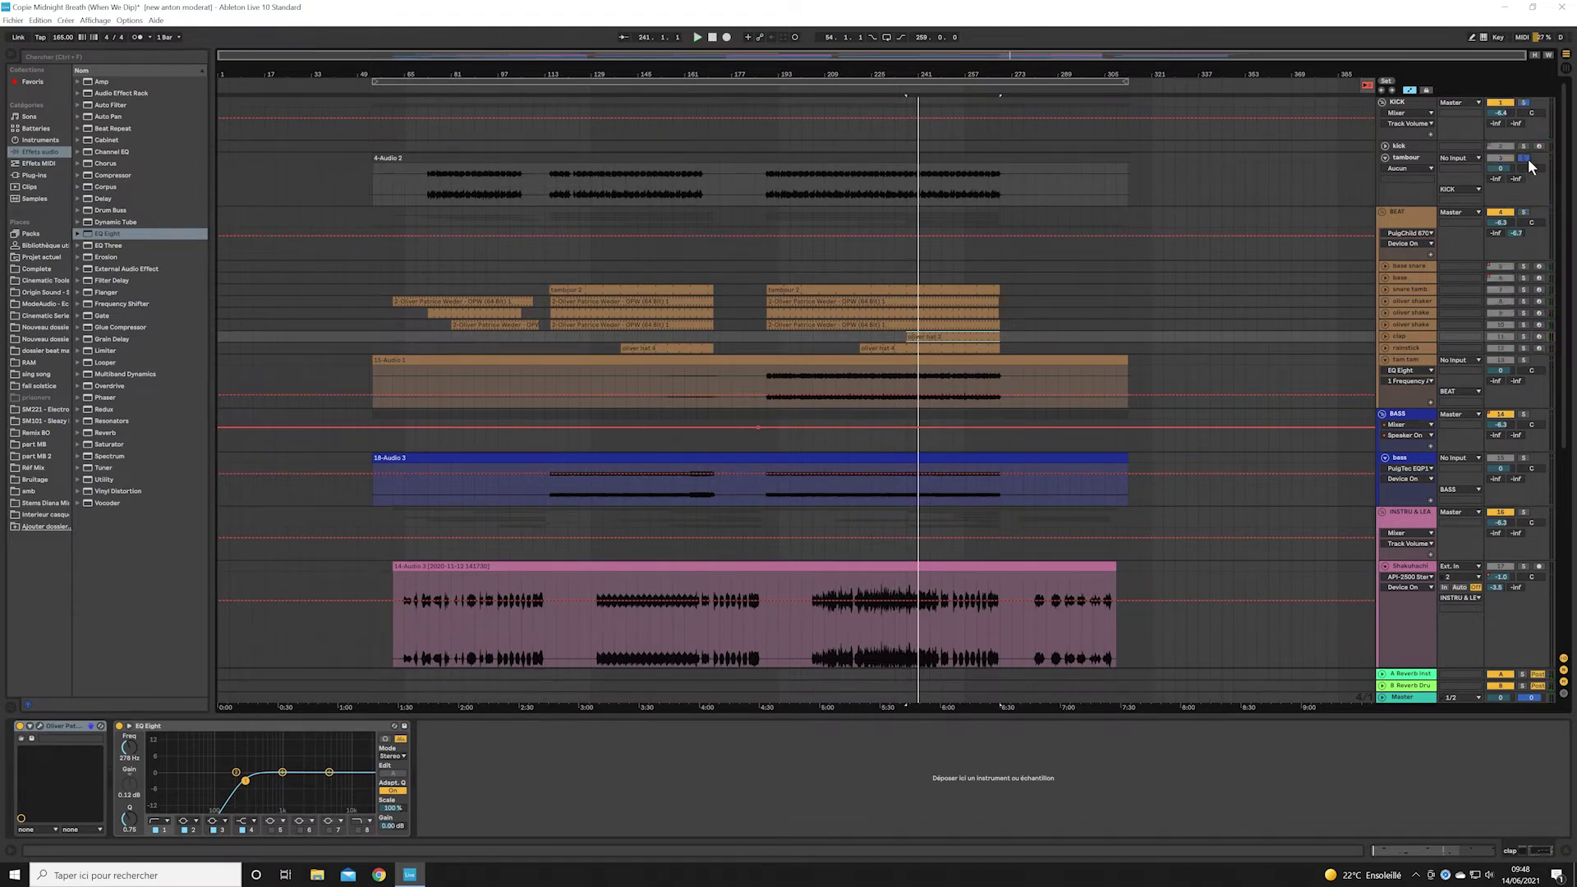
key("space")
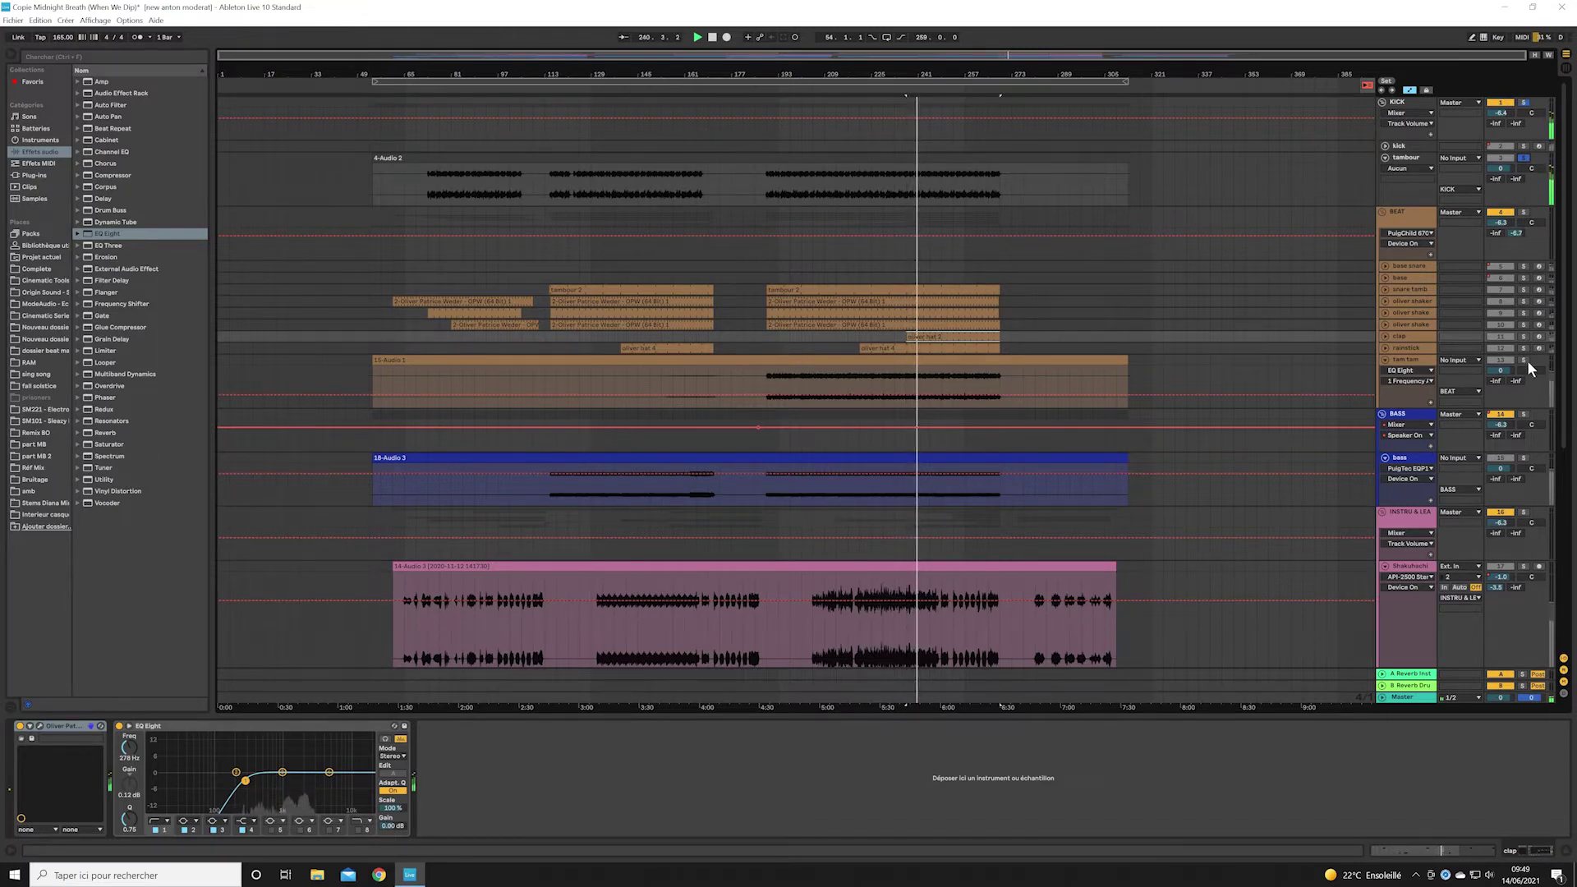
left_click(1526, 360)
key("space")
key("space")
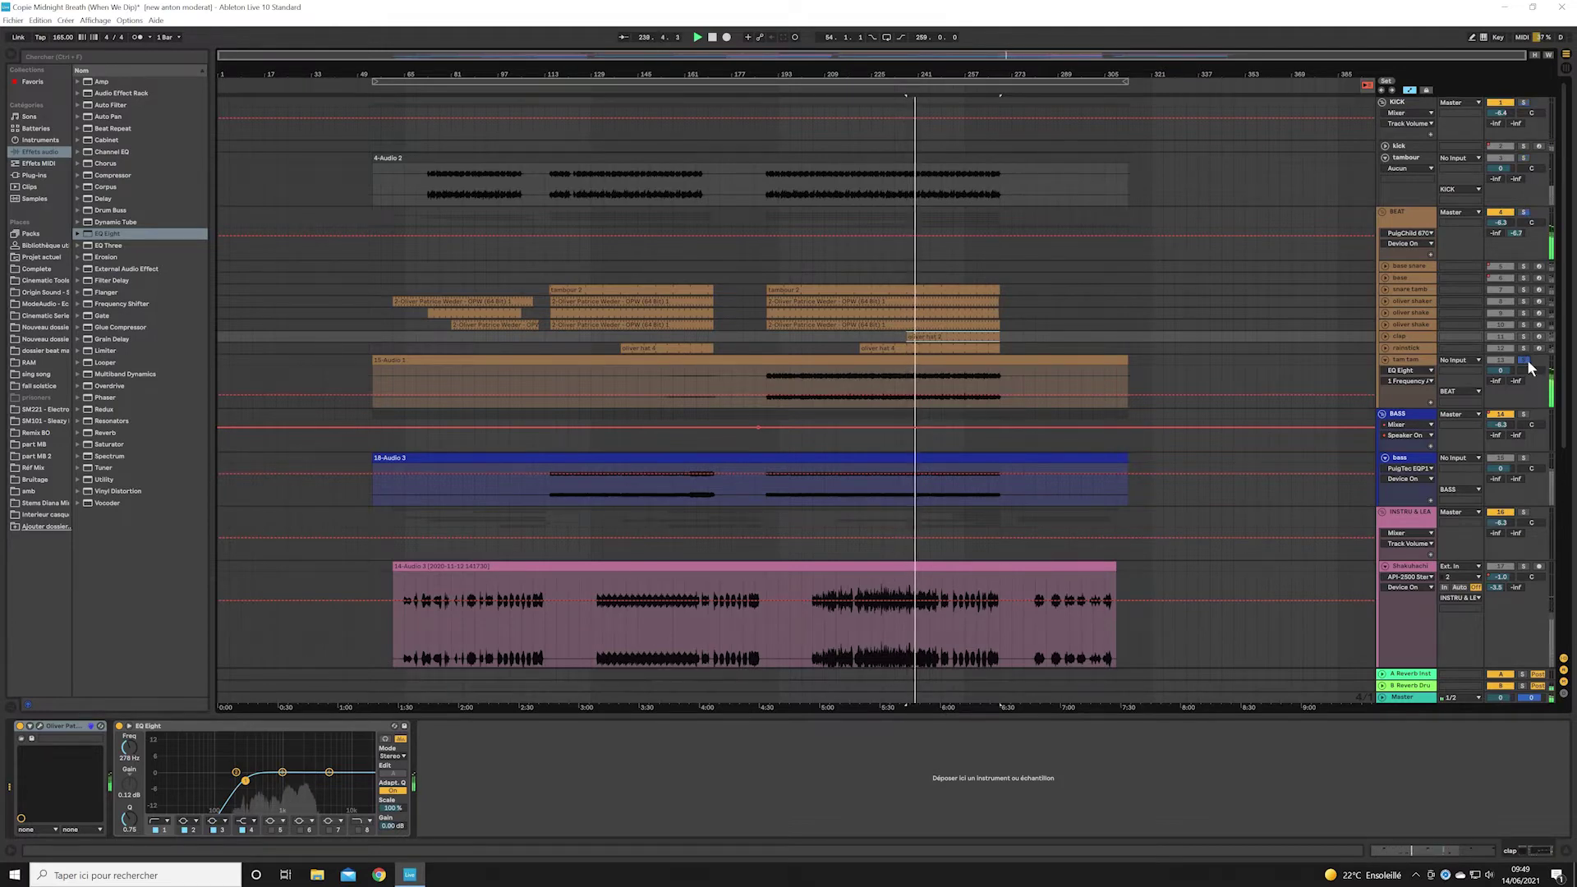
left_click(1526, 279)
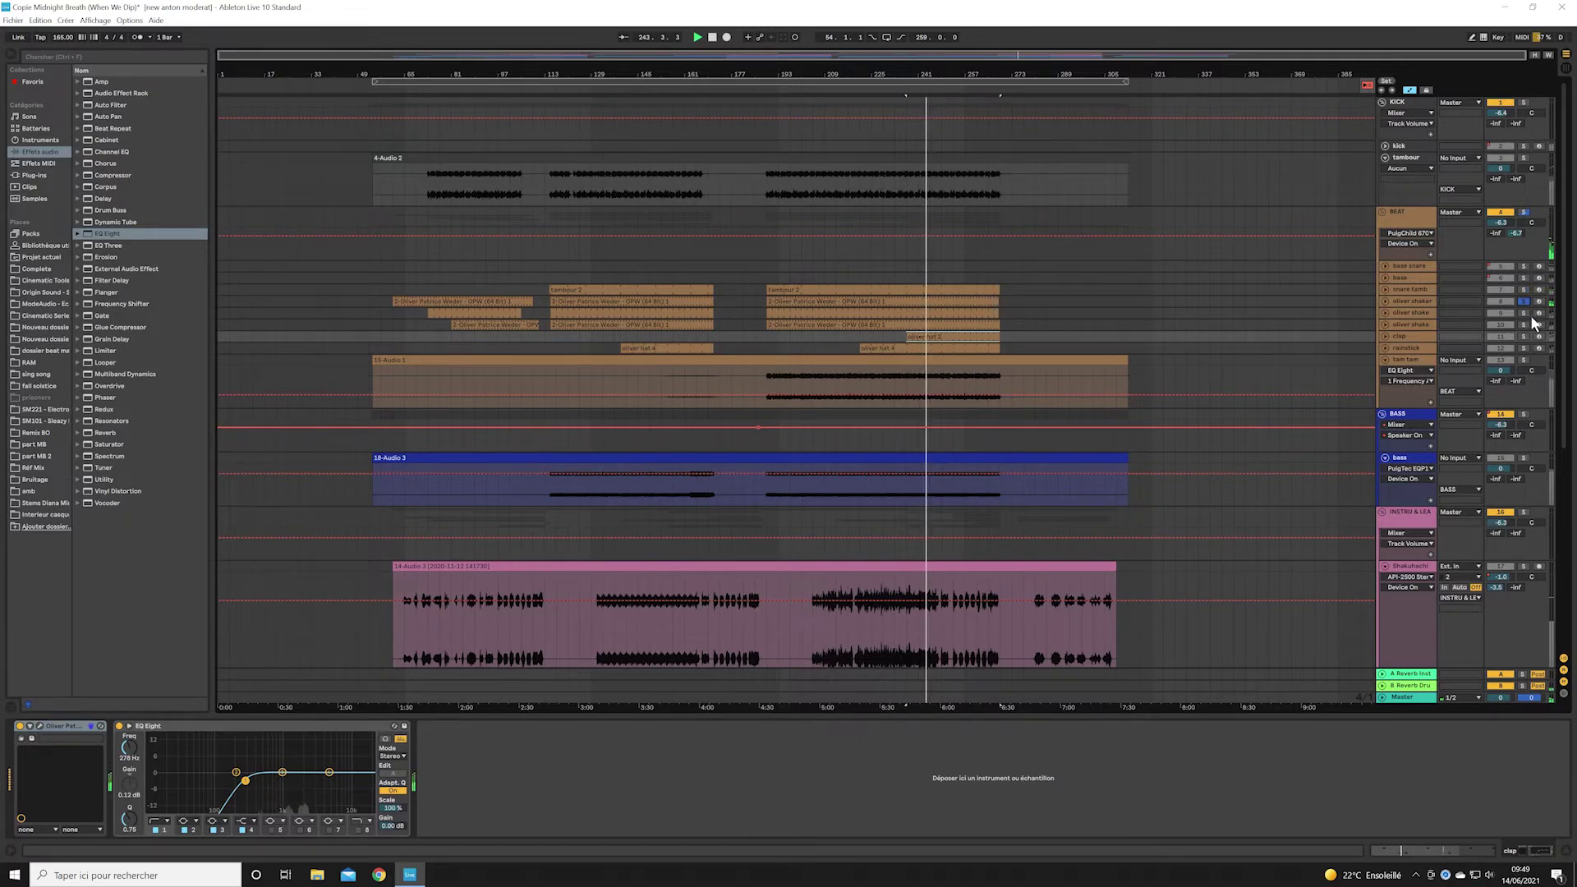
- Move the solo through both oliver shake tracks, clap and rainstick, then stop playback
left_click(1528, 314)
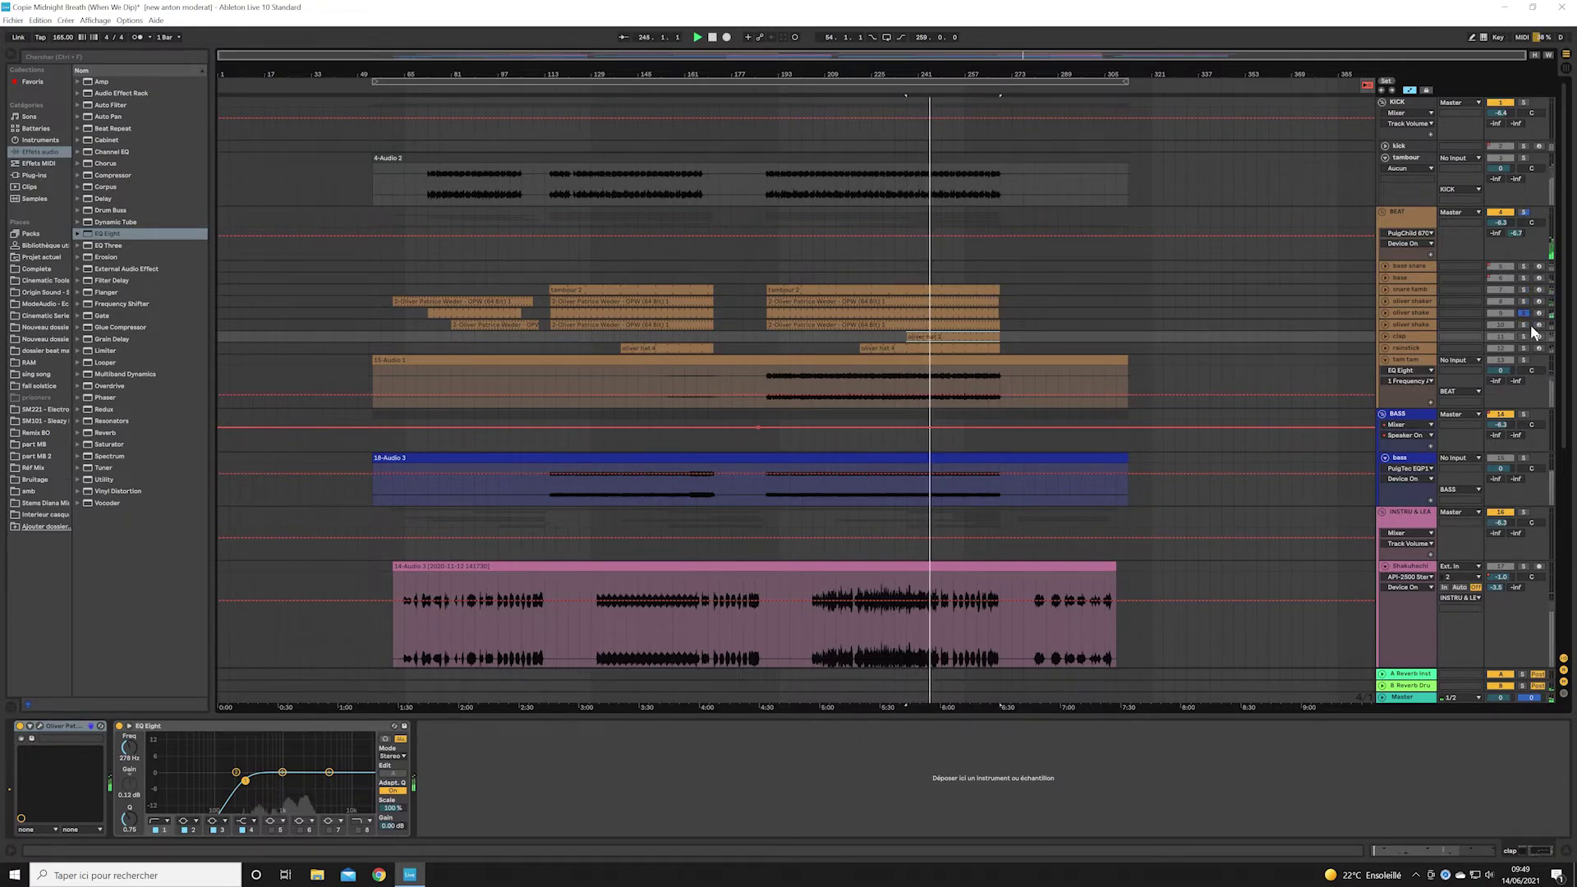
left_click(1528, 326)
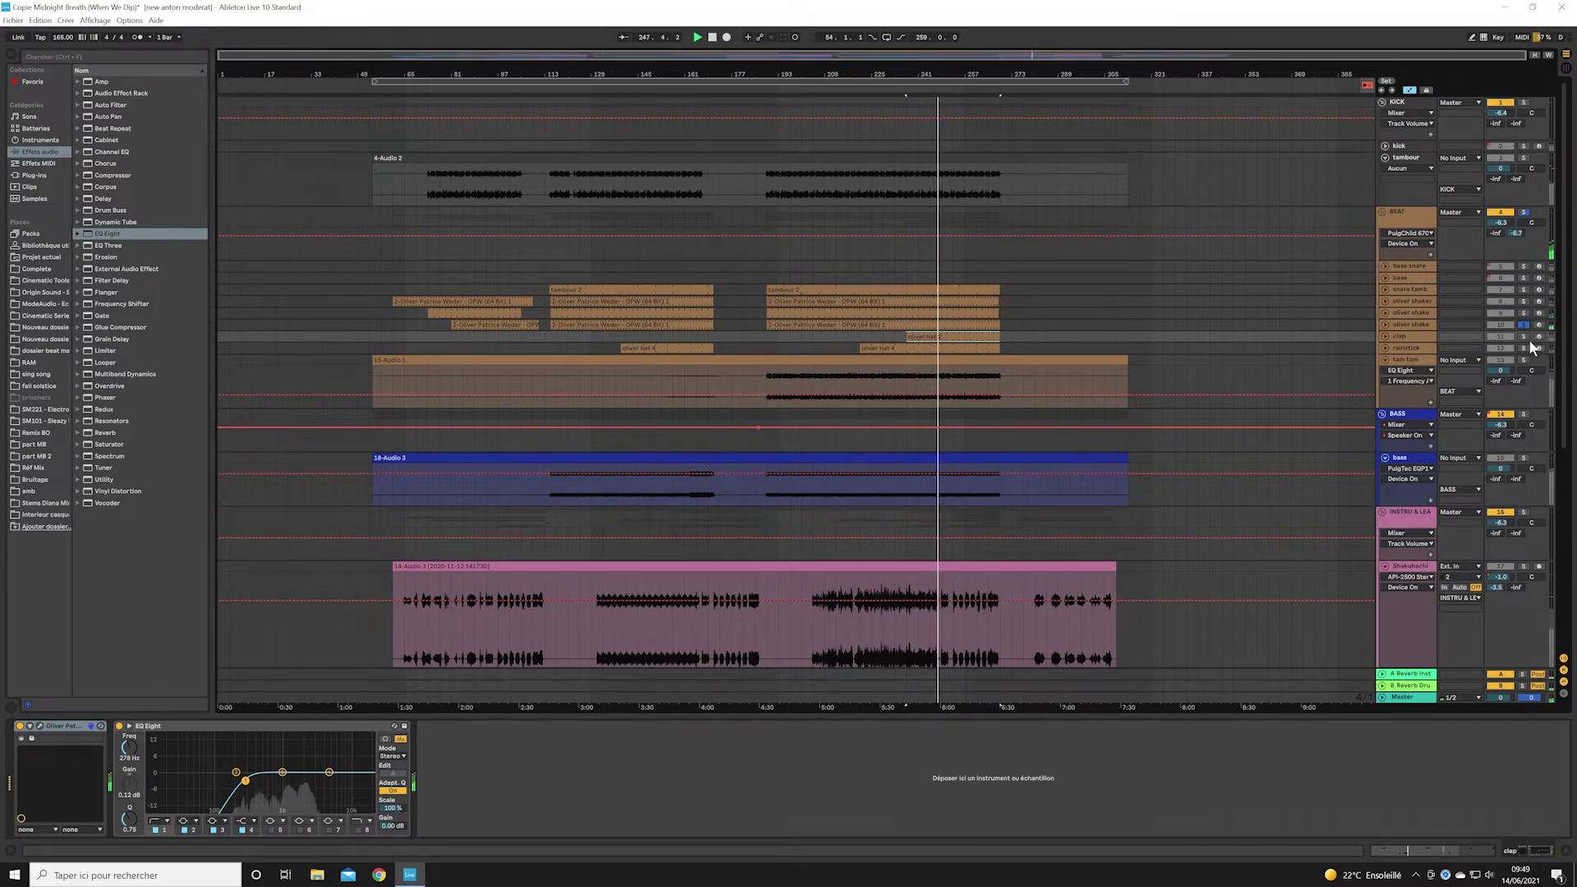
left_click(1528, 338)
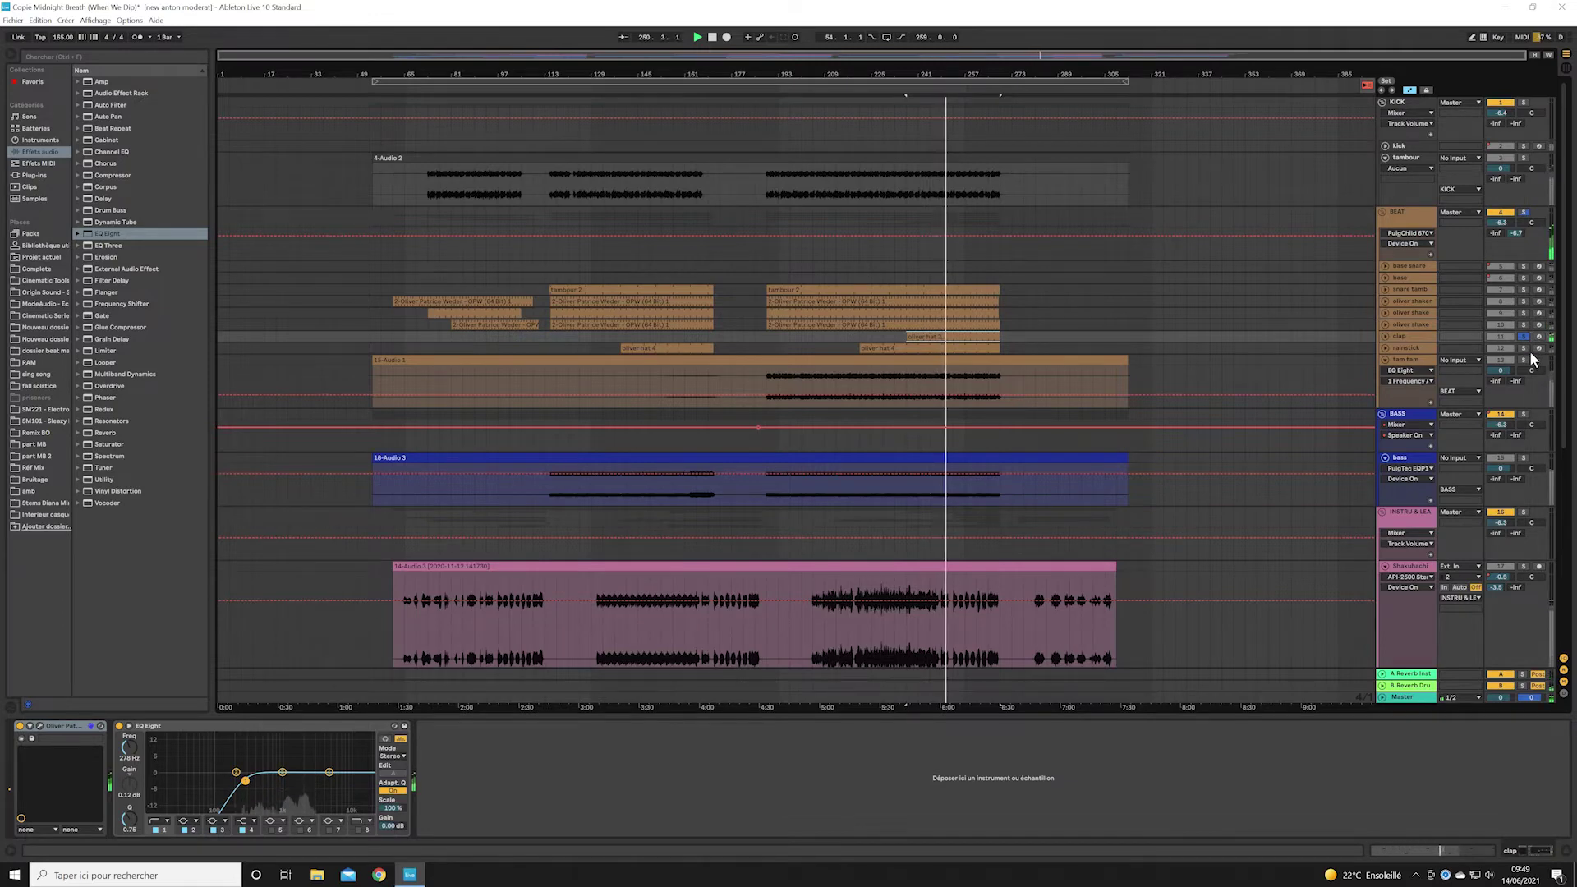
left_click(1526, 349)
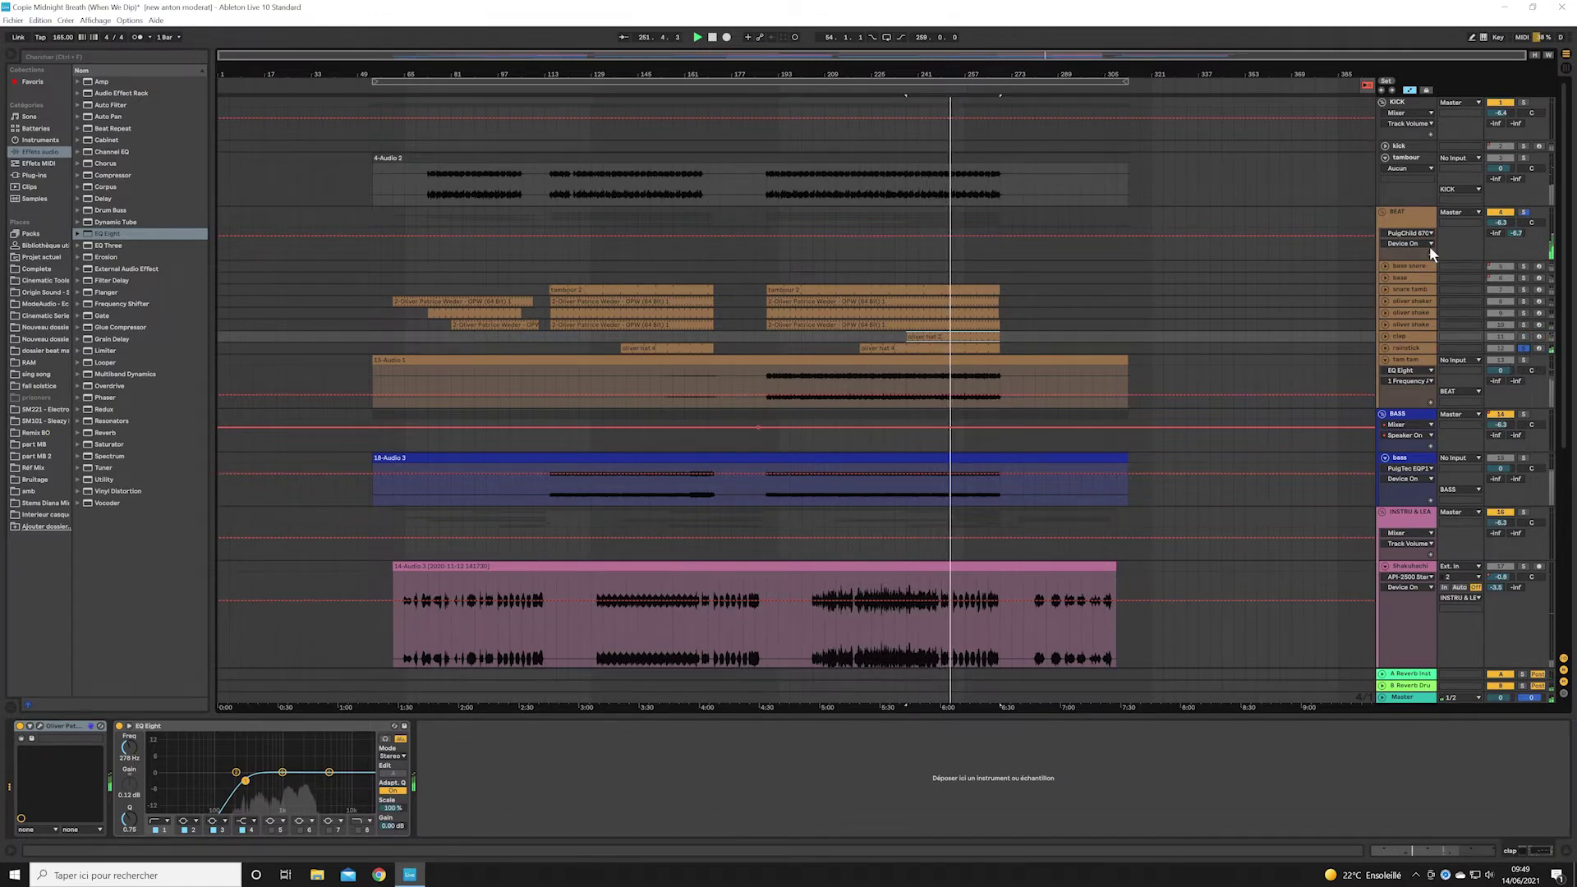
key("space")
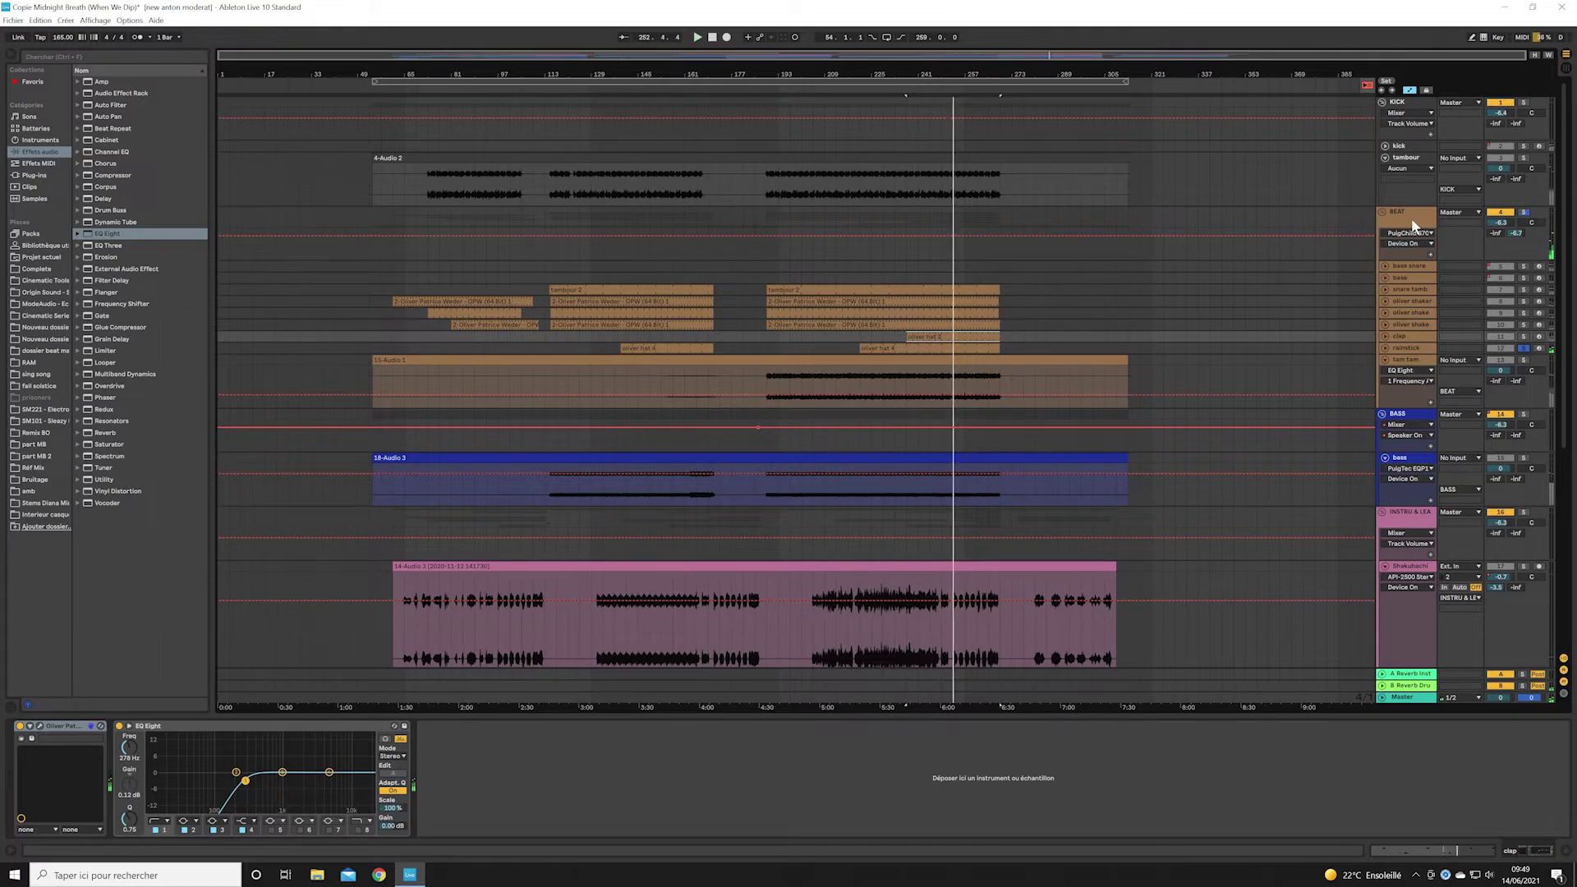
- Inspect the BEAT group's PuigChild 670 compressor interface
left_click(1415, 227)
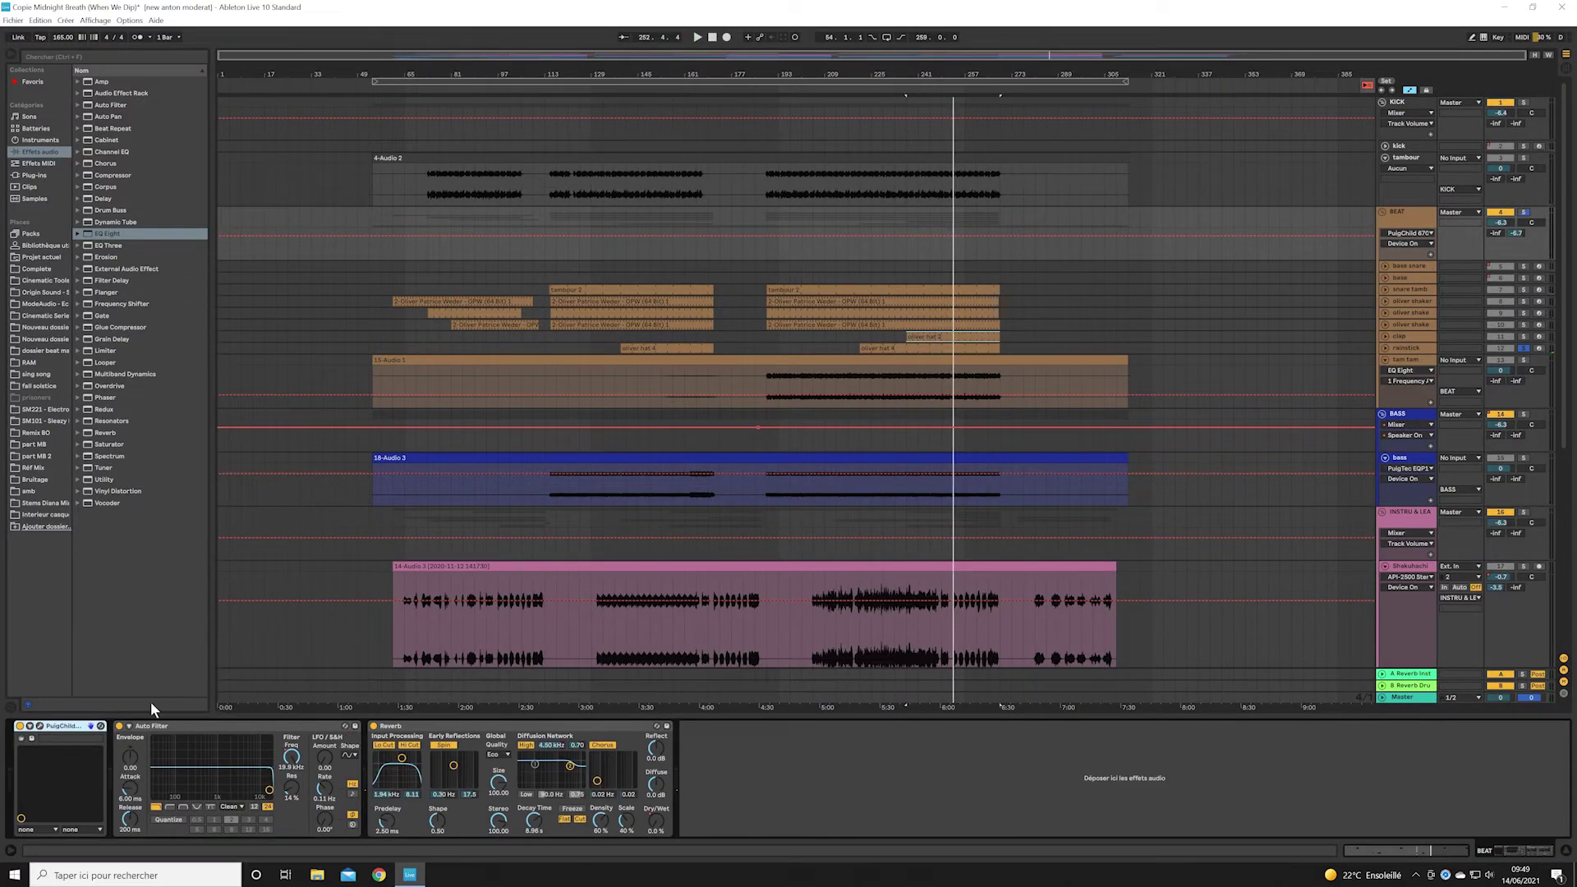
left_click(40, 728)
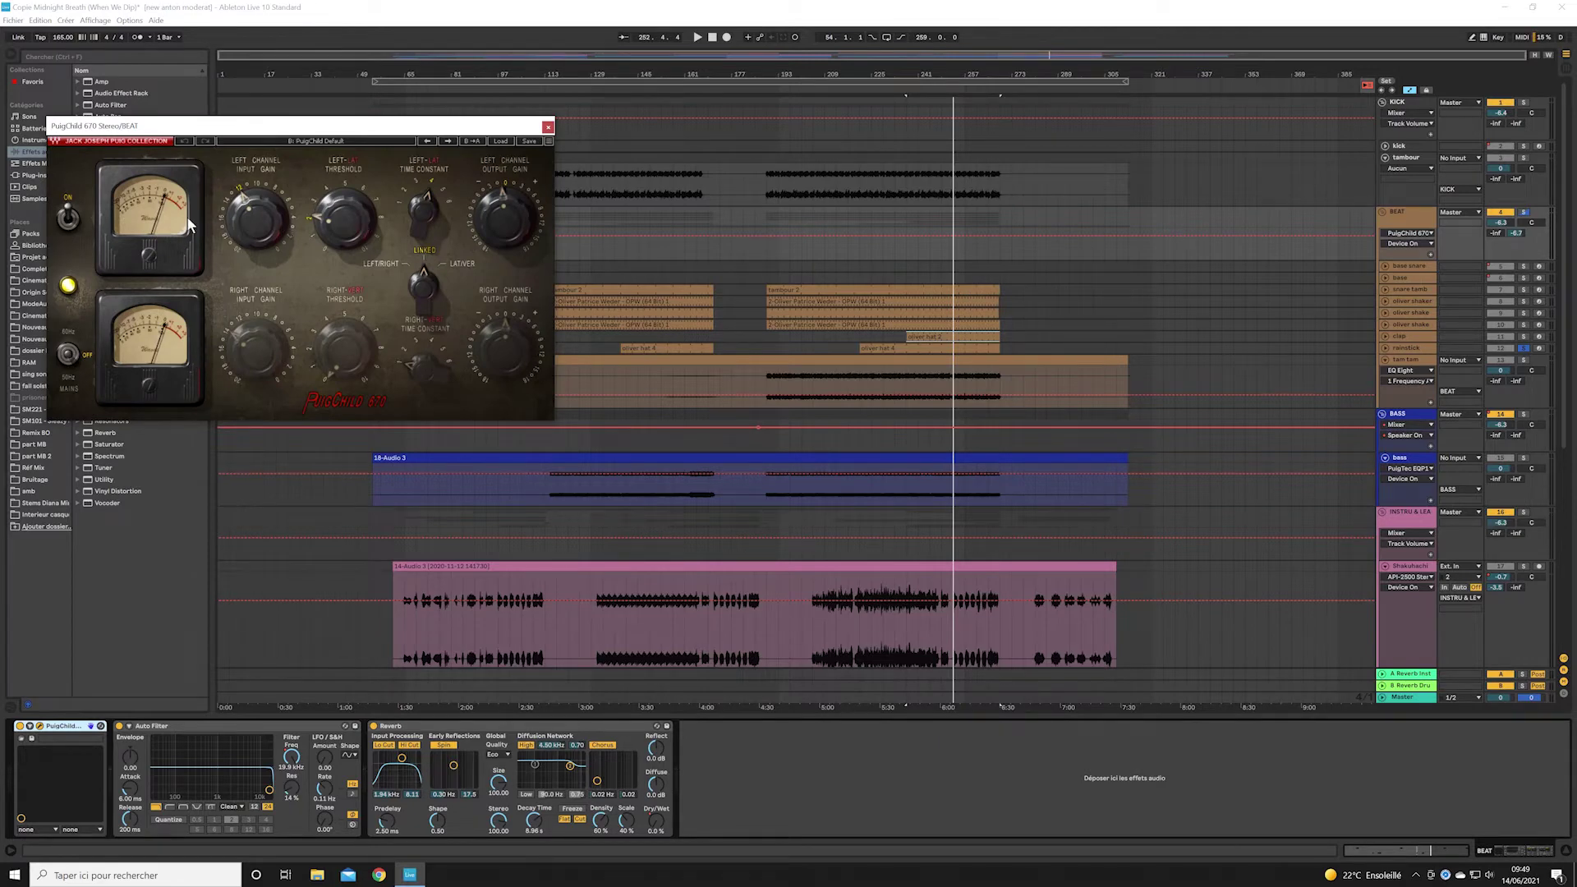
left_click(548, 128)
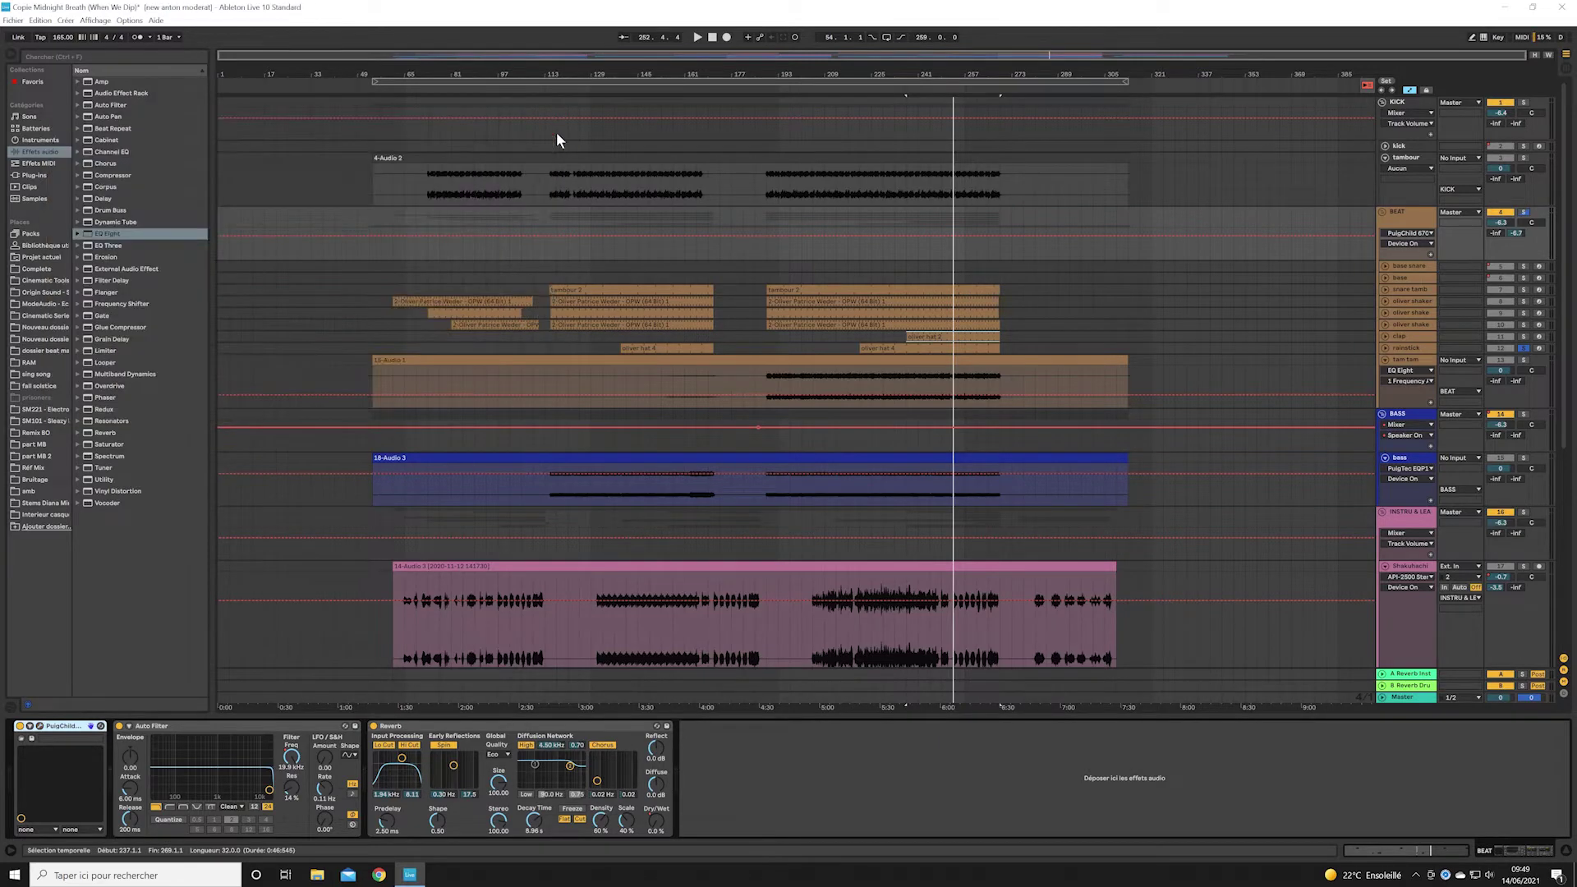
- Show the B Reverb Drums return's FabFilter Pro-R (Drum Room Tight Pat), then return to arrangement
left_click(1569, 72)
left_click(1475, 64)
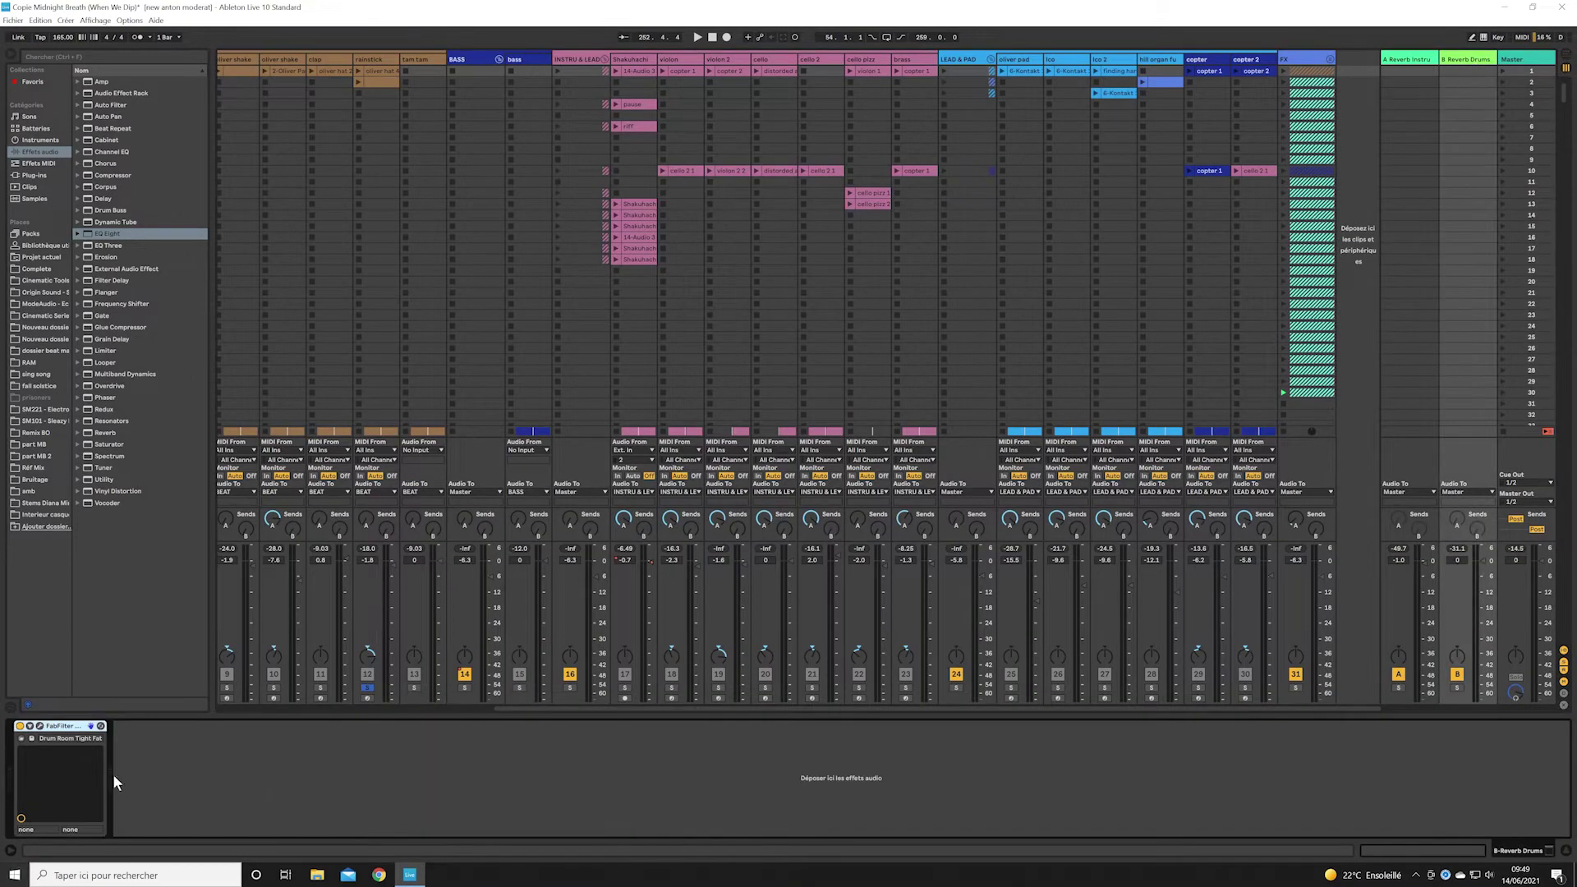
left_click(48, 733)
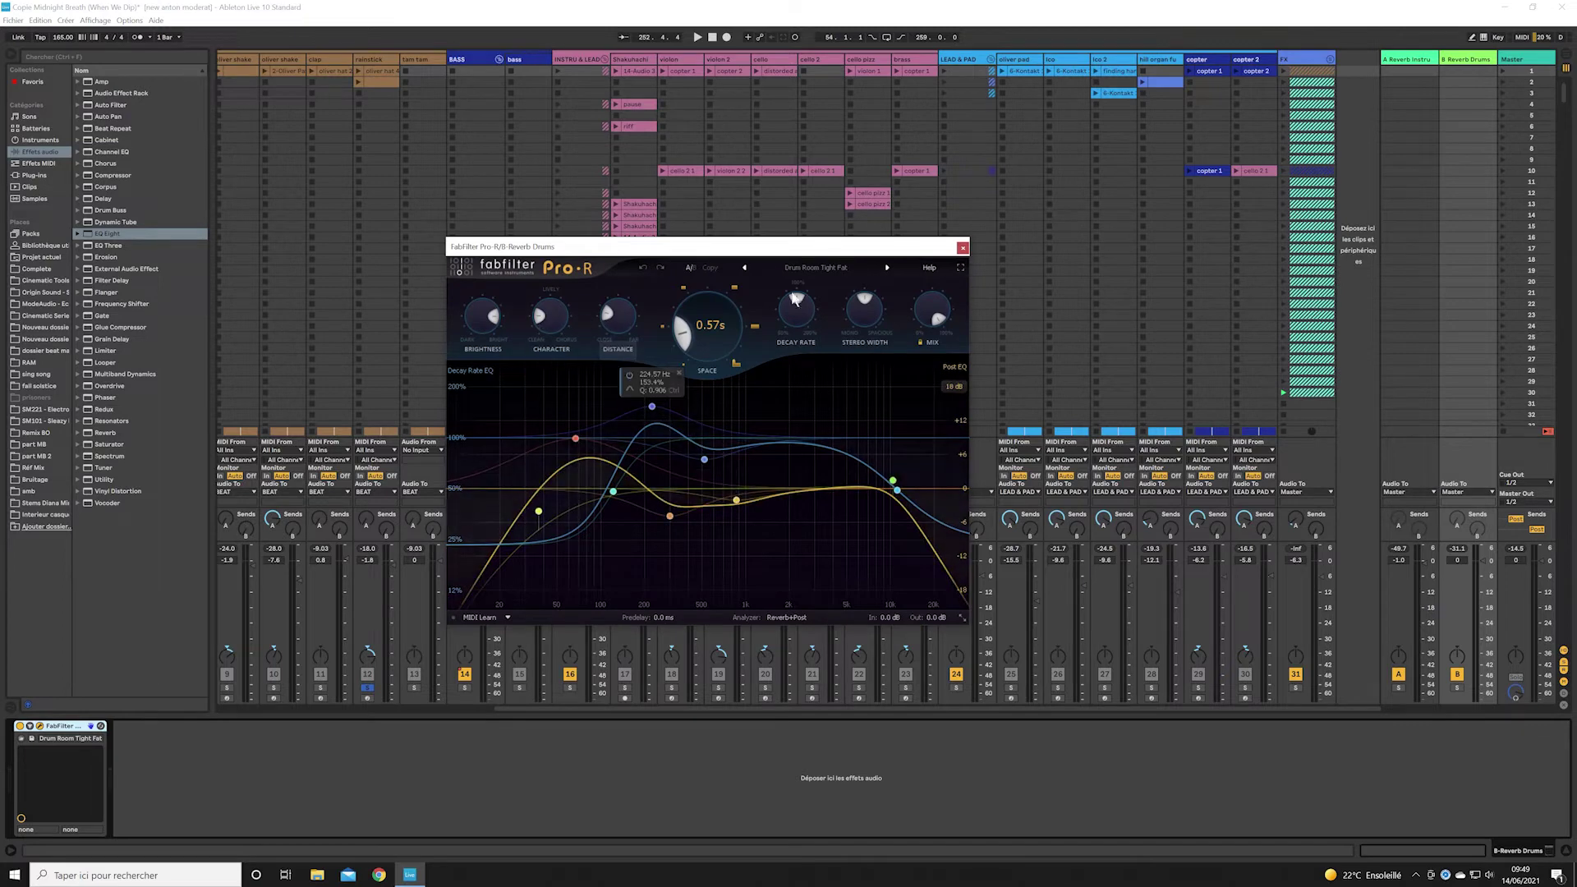
left_click(963, 248)
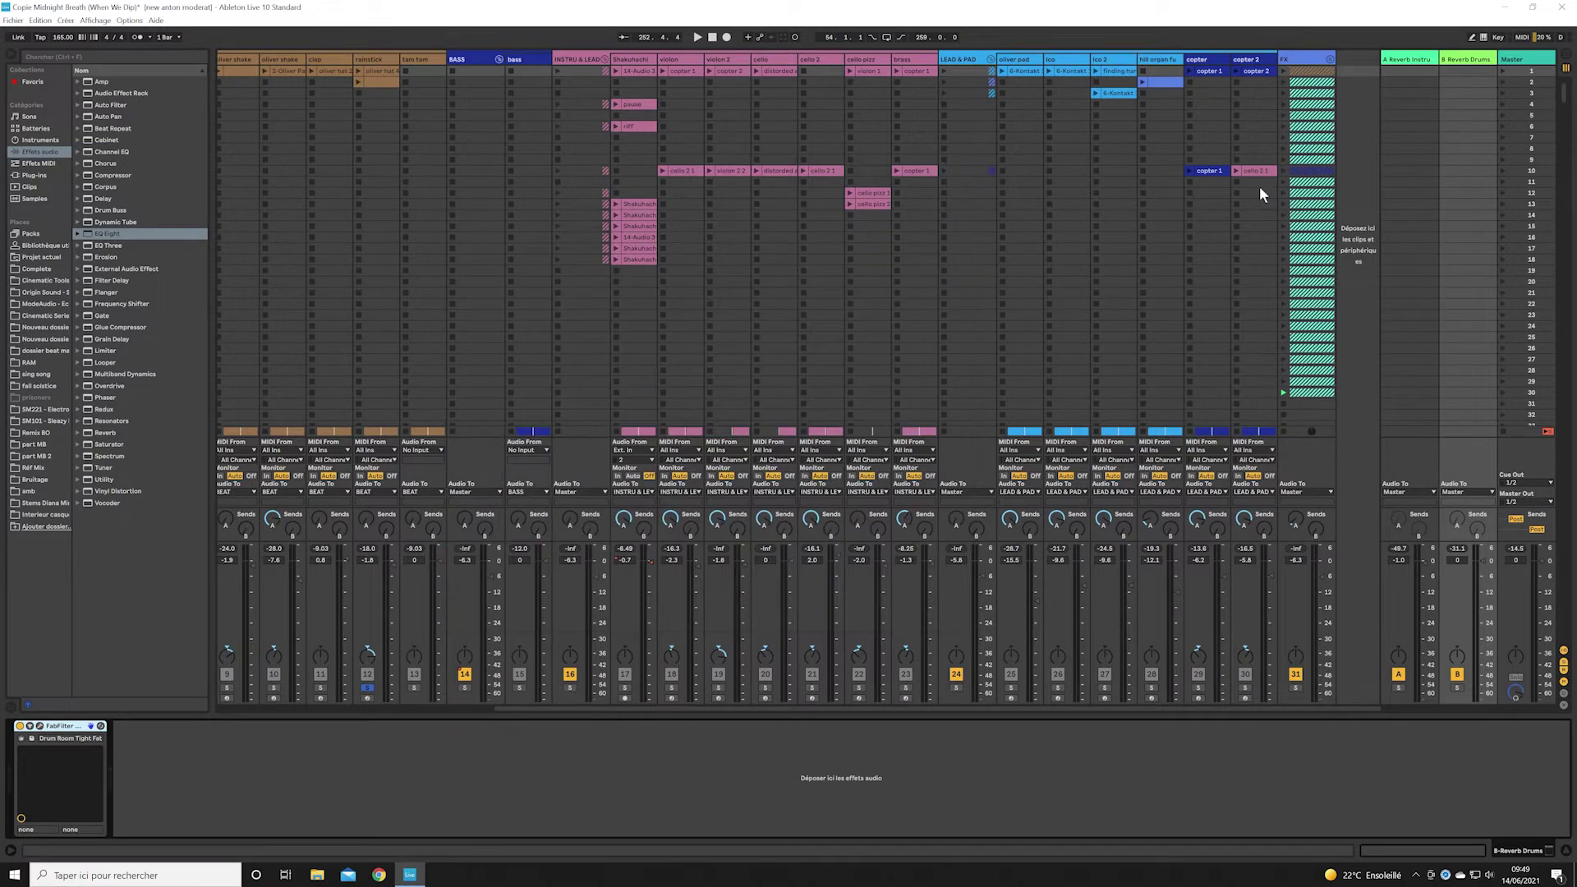
left_click(1566, 55)
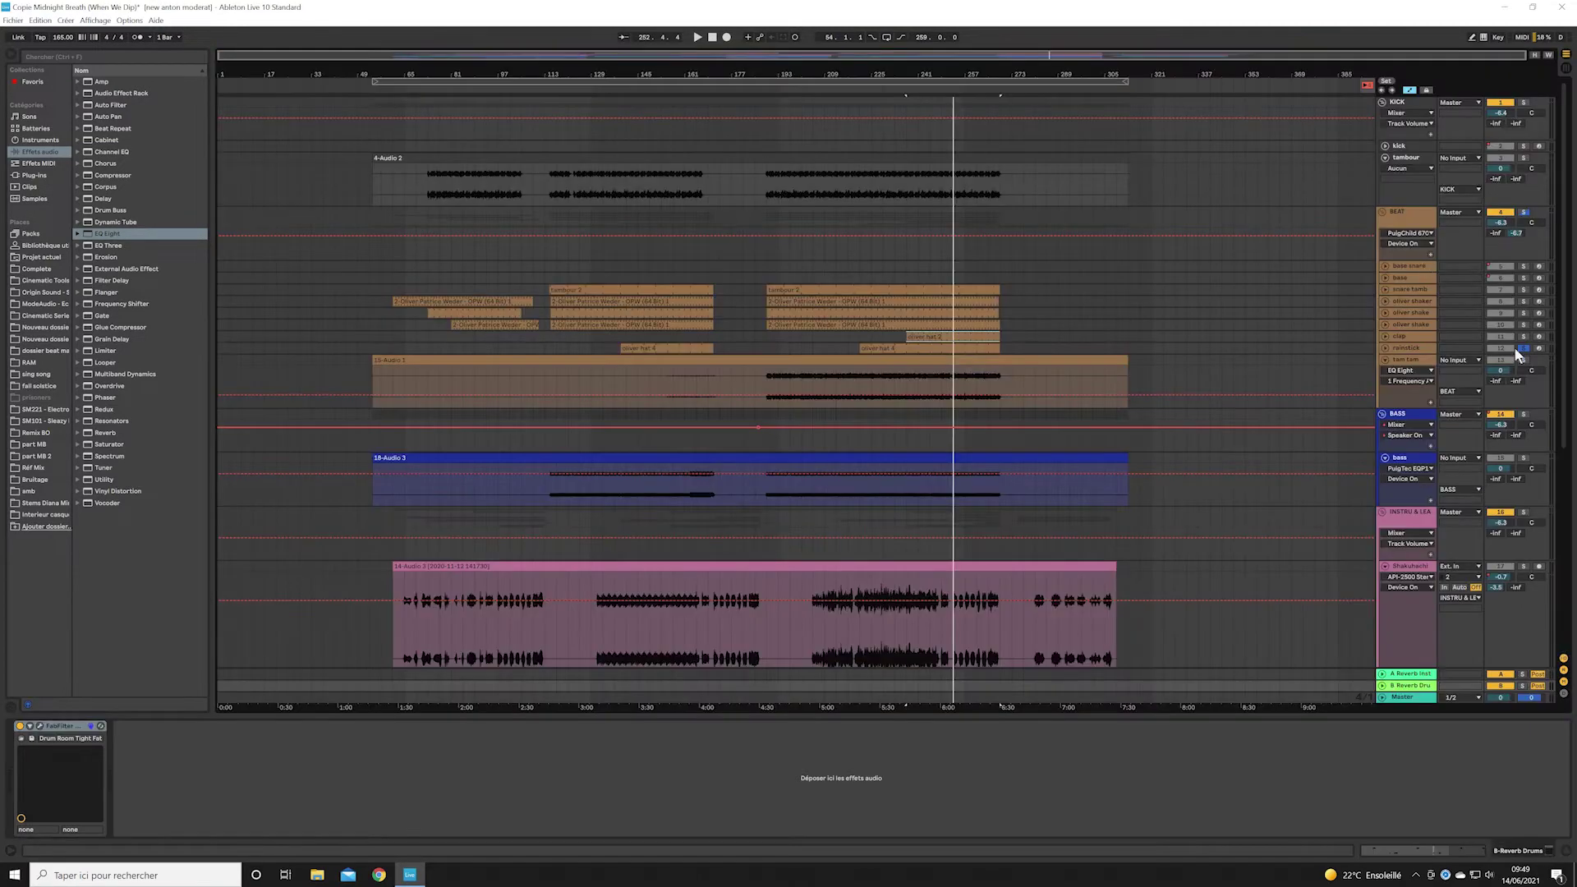
- Solo BASS, play bars 237–269, and show the bass chain: API-2500, Pro-Q 3, PuigTec, Compressor, Auto Filters
scroll(1518, 355, "down", 2)
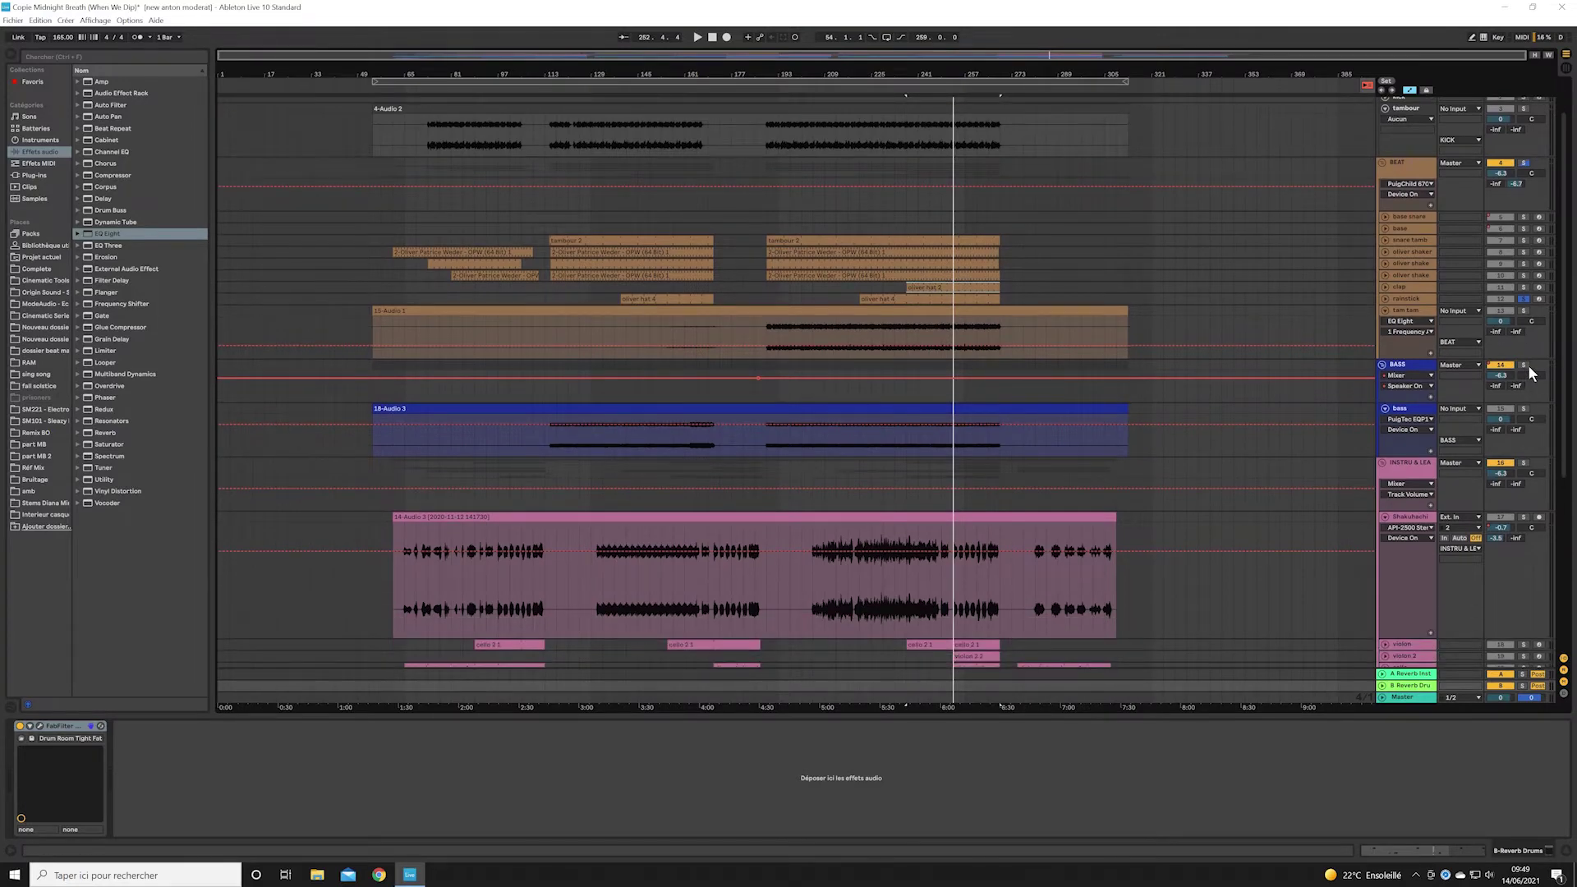
left_click(1524, 364)
left_click(1032, 455)
key("space")
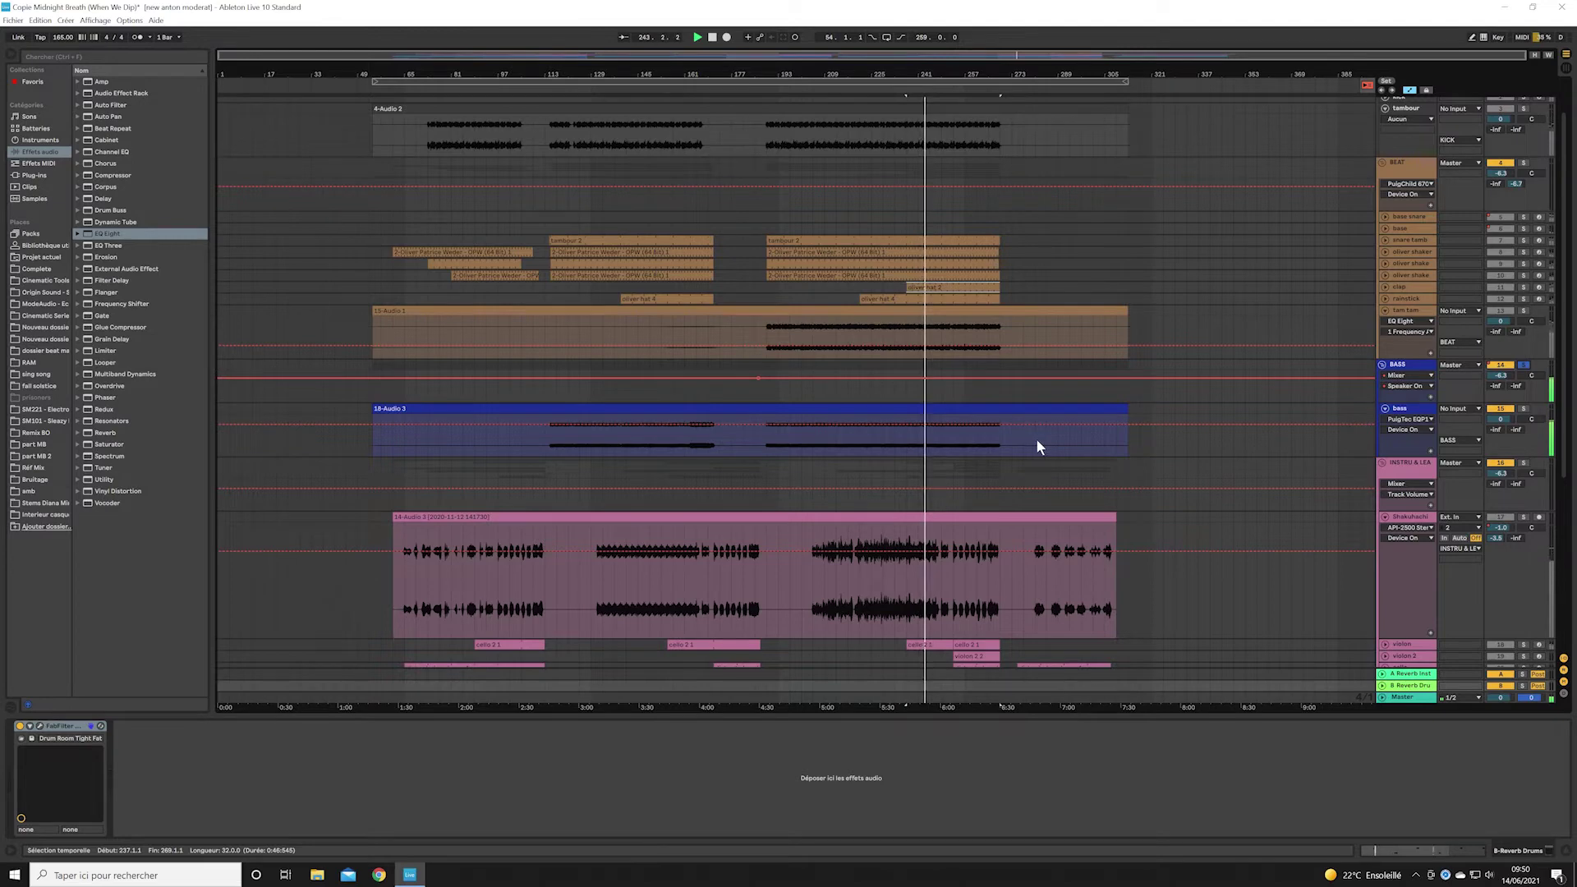
left_click(1424, 419)
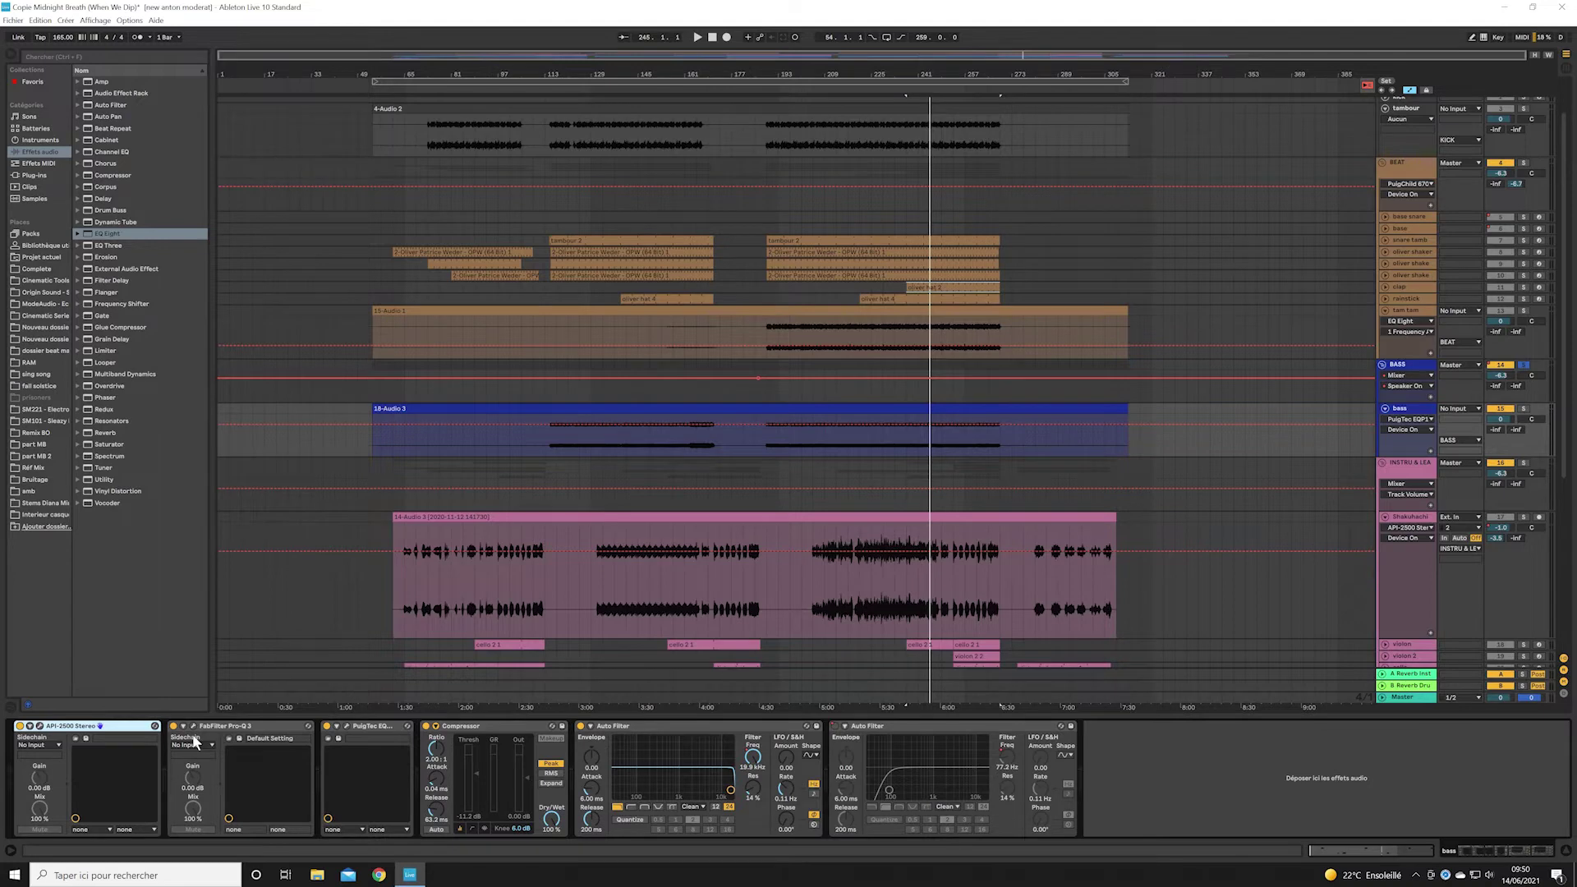
left_click(41, 727)
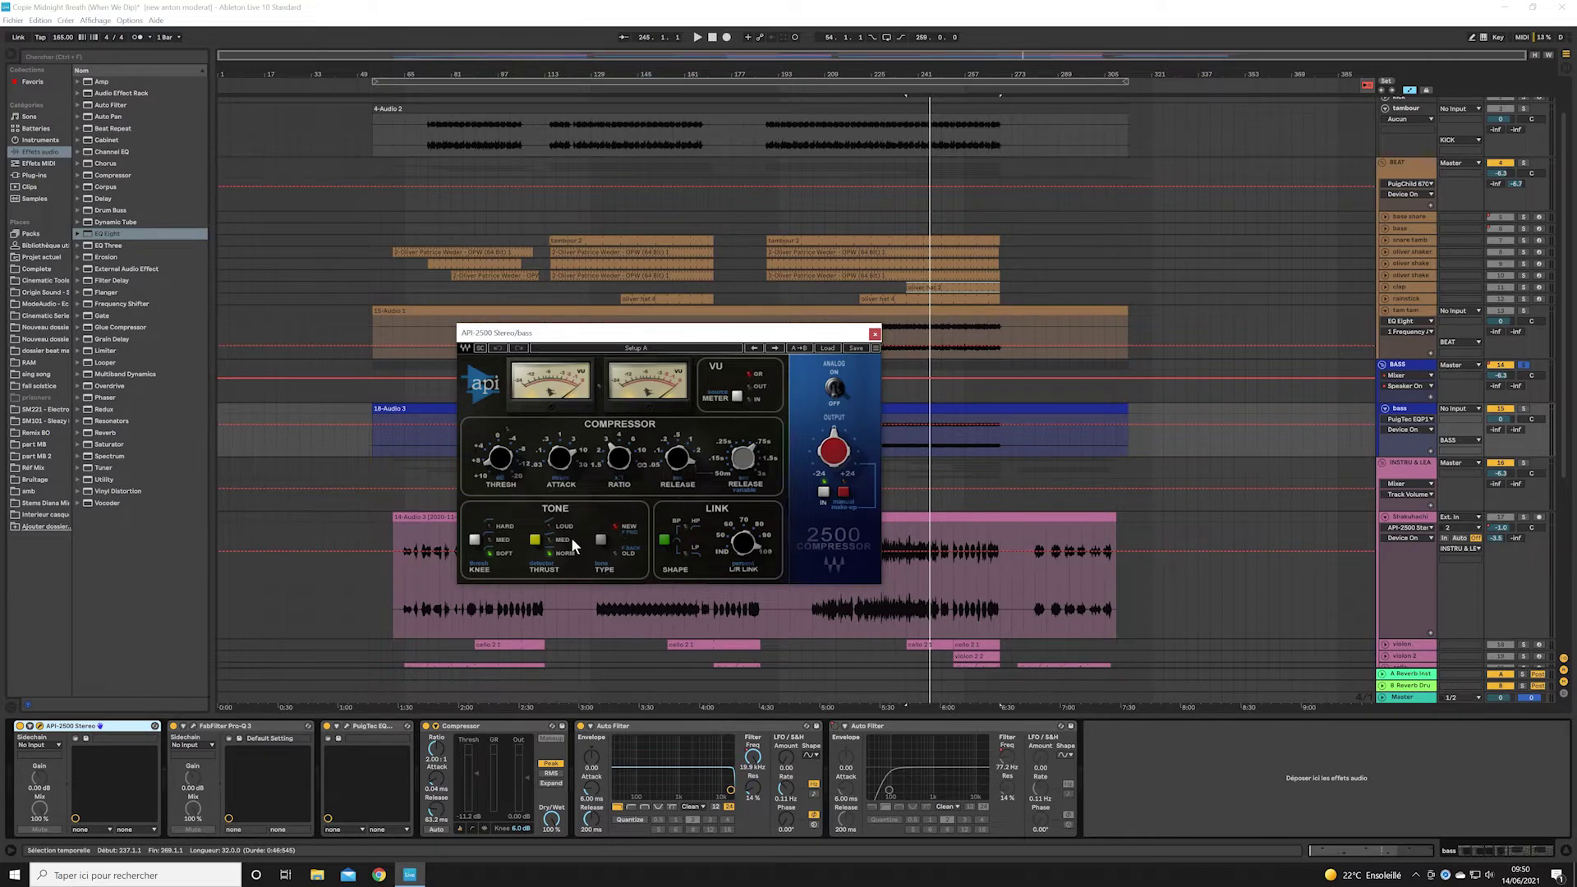
left_click(876, 334)
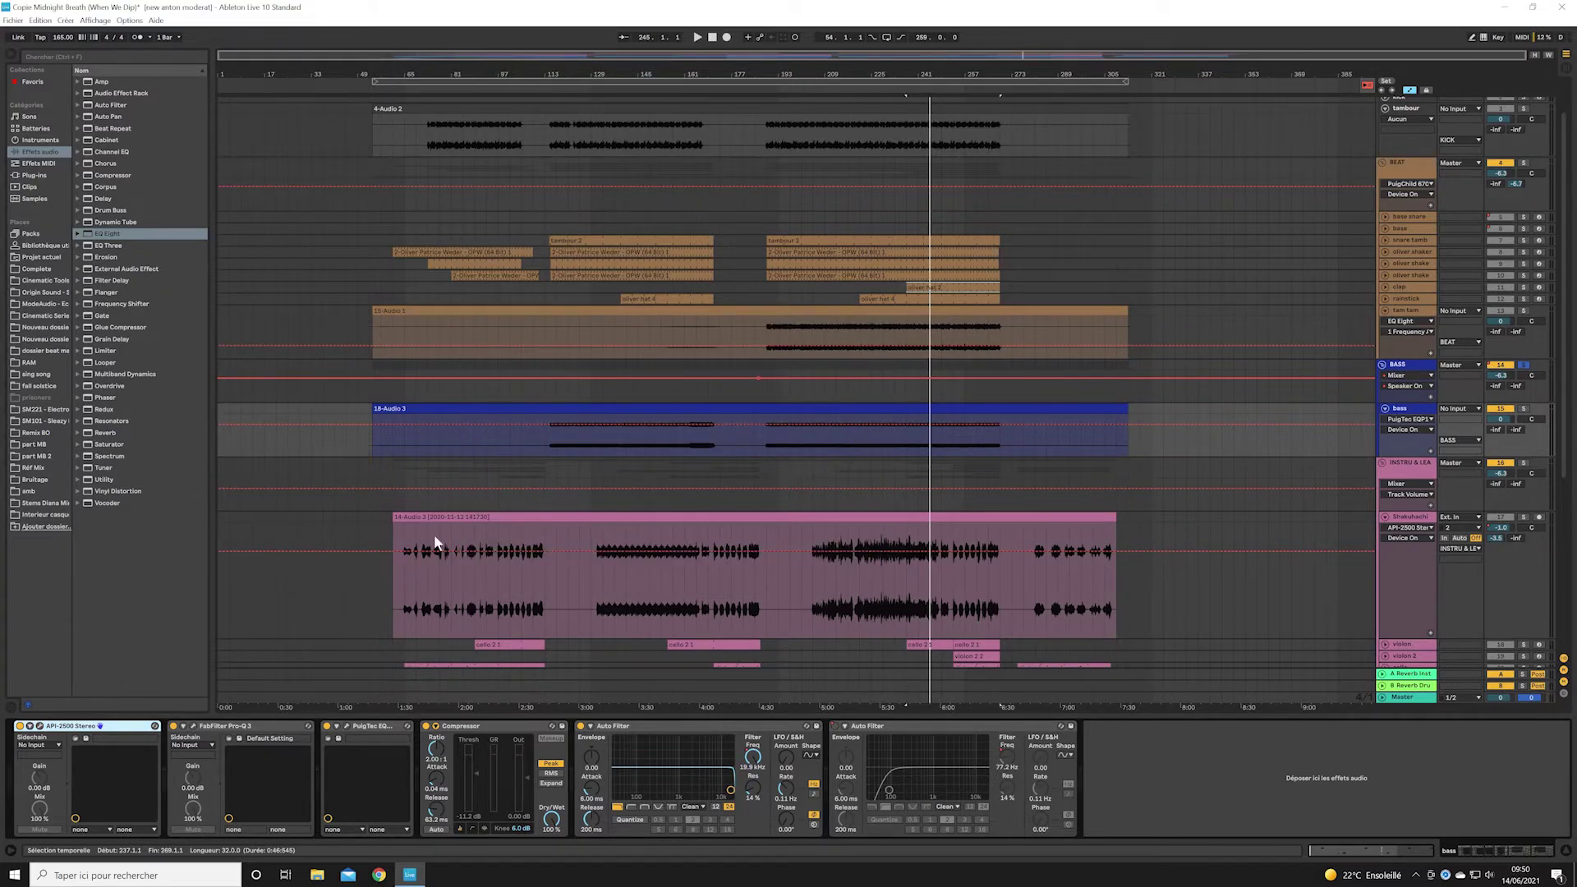
left_click(196, 727)
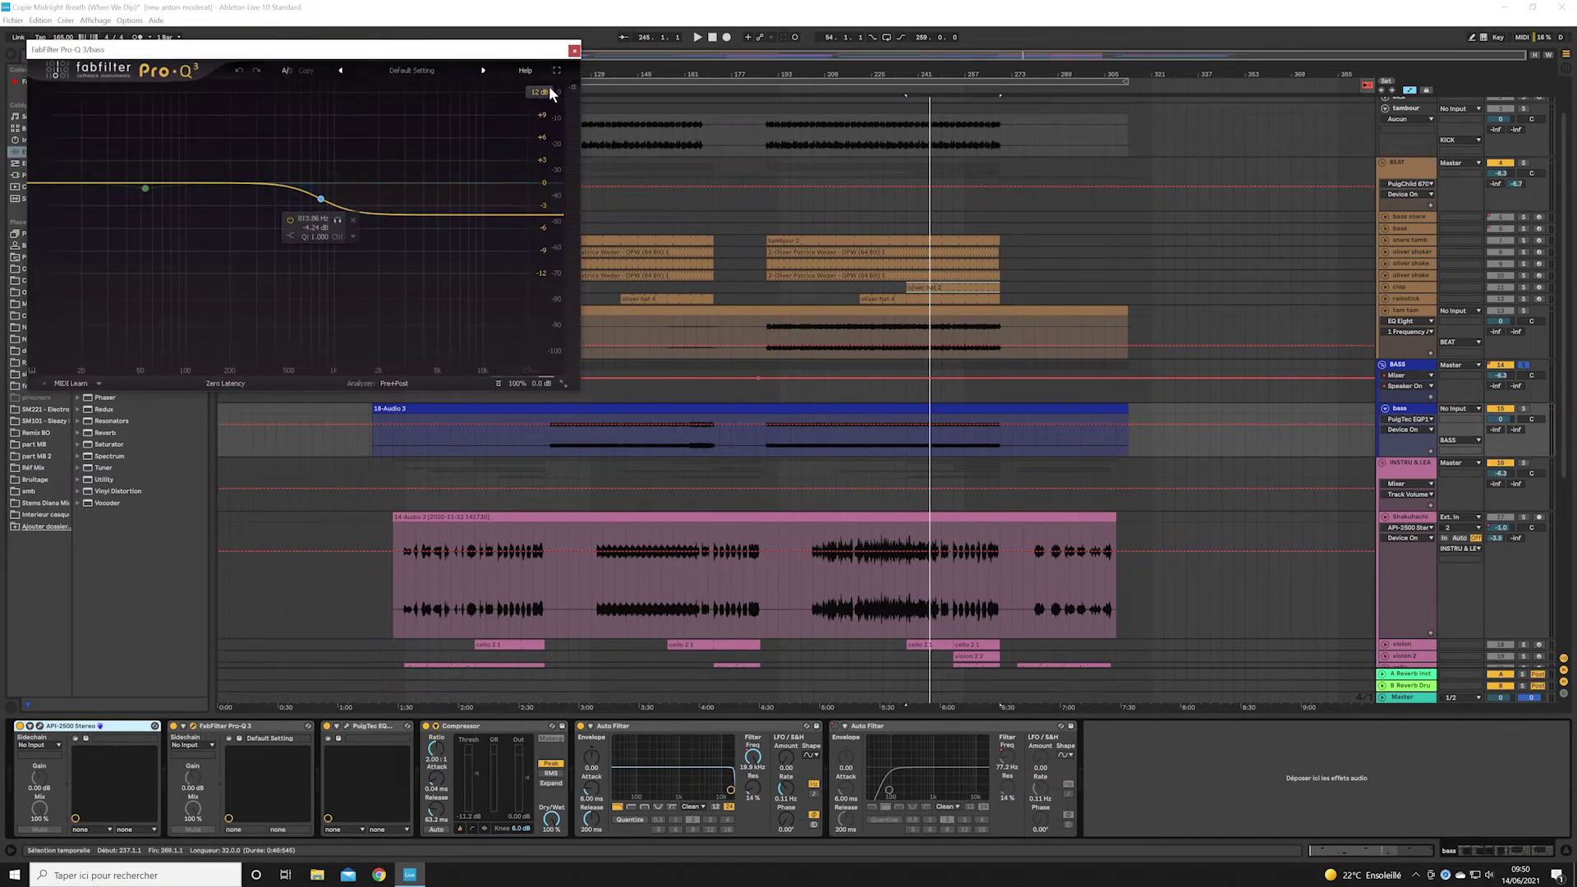
left_click(575, 52)
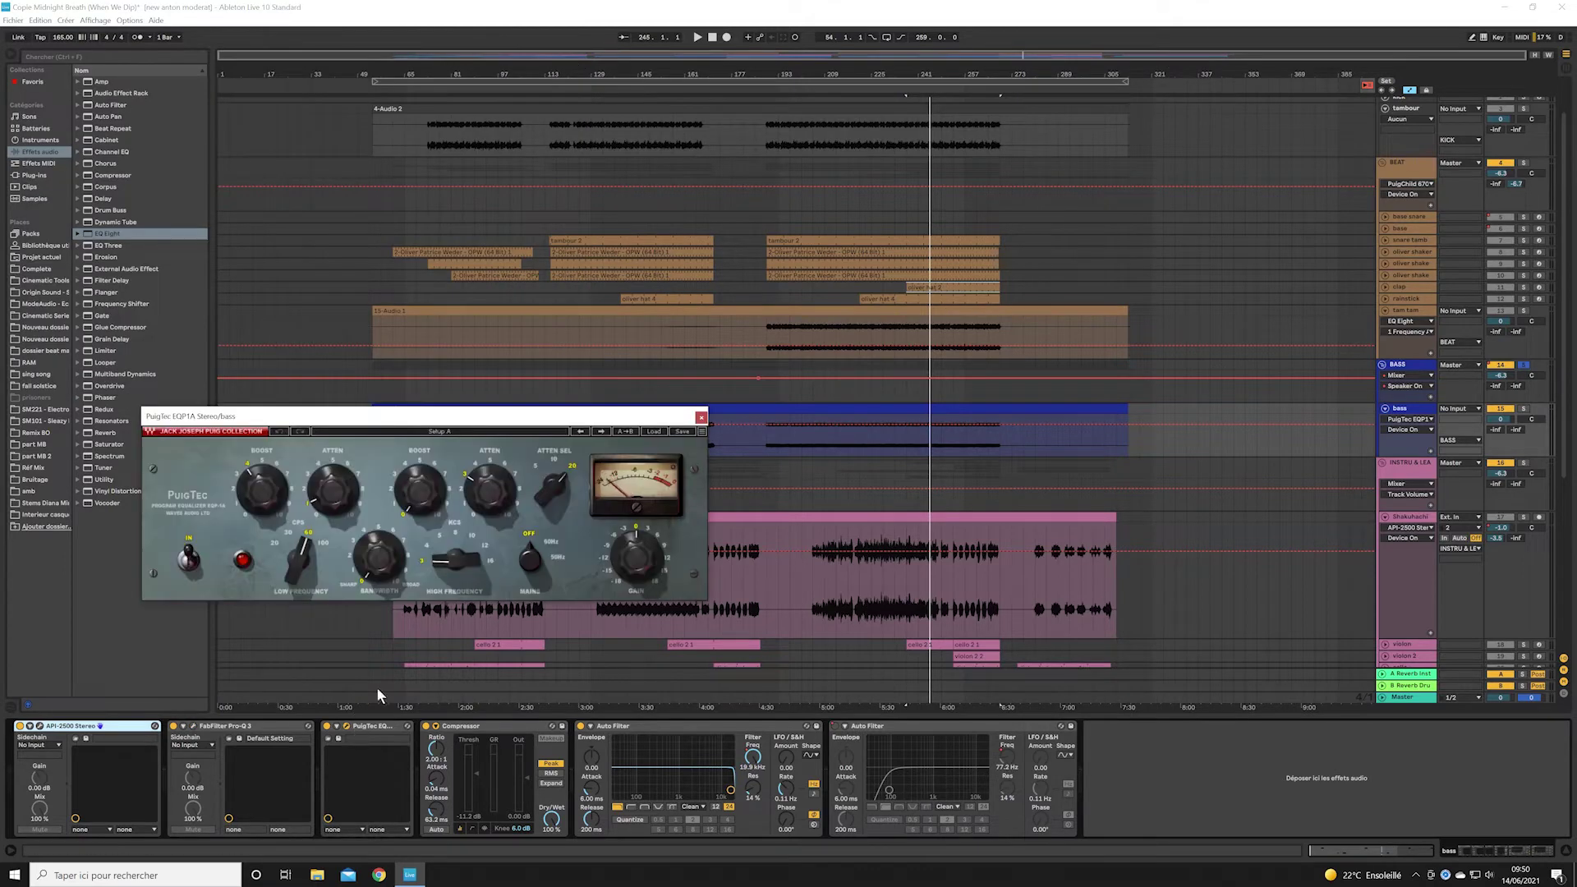
key("space")
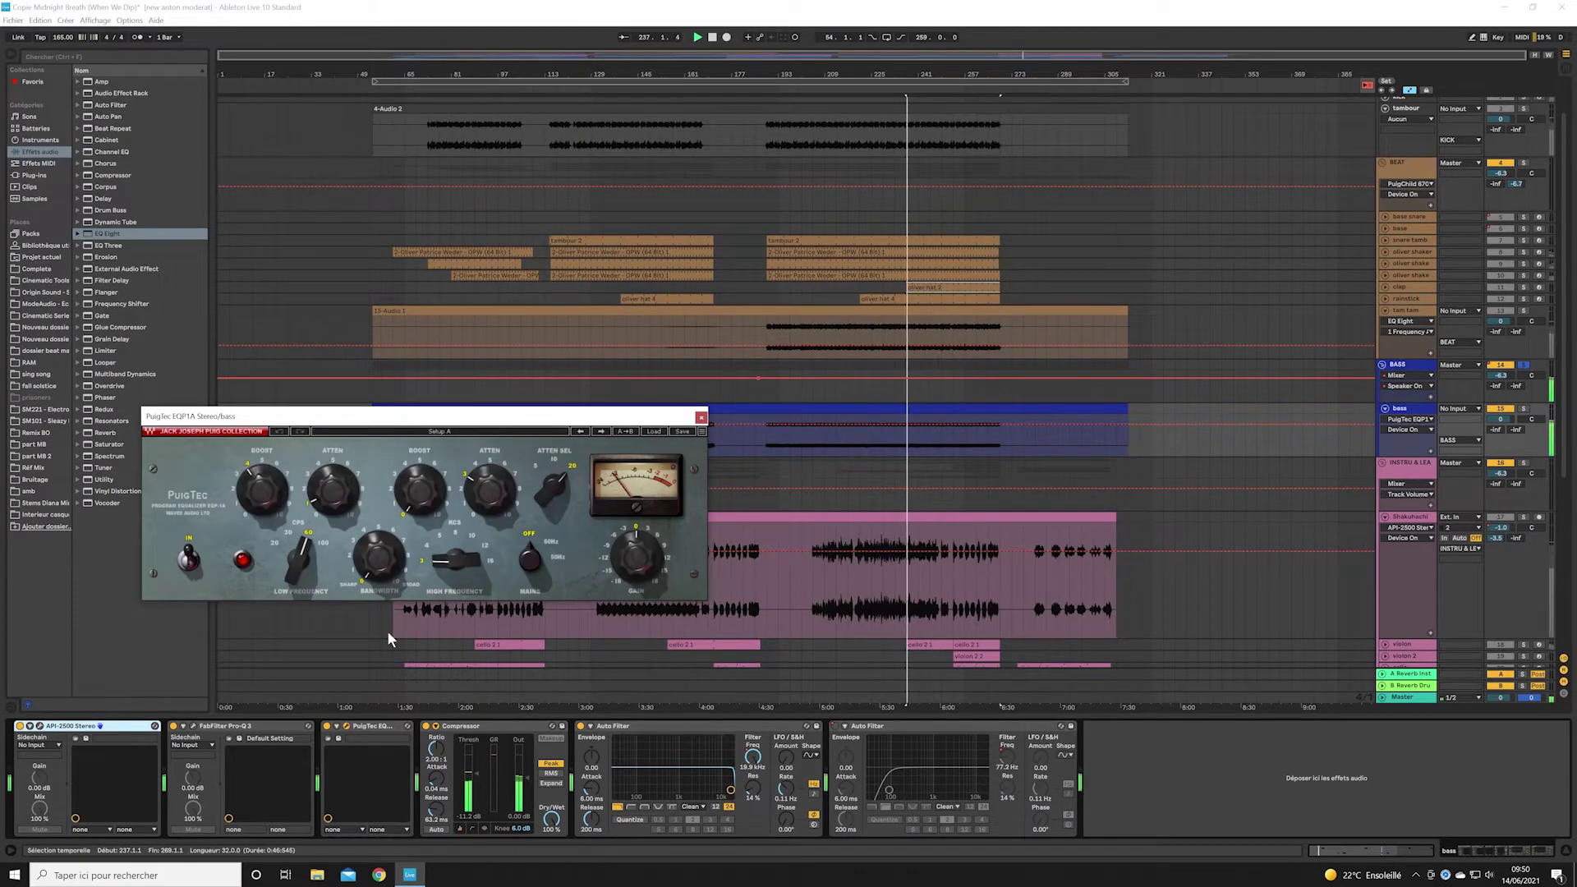
left_click(334, 738)
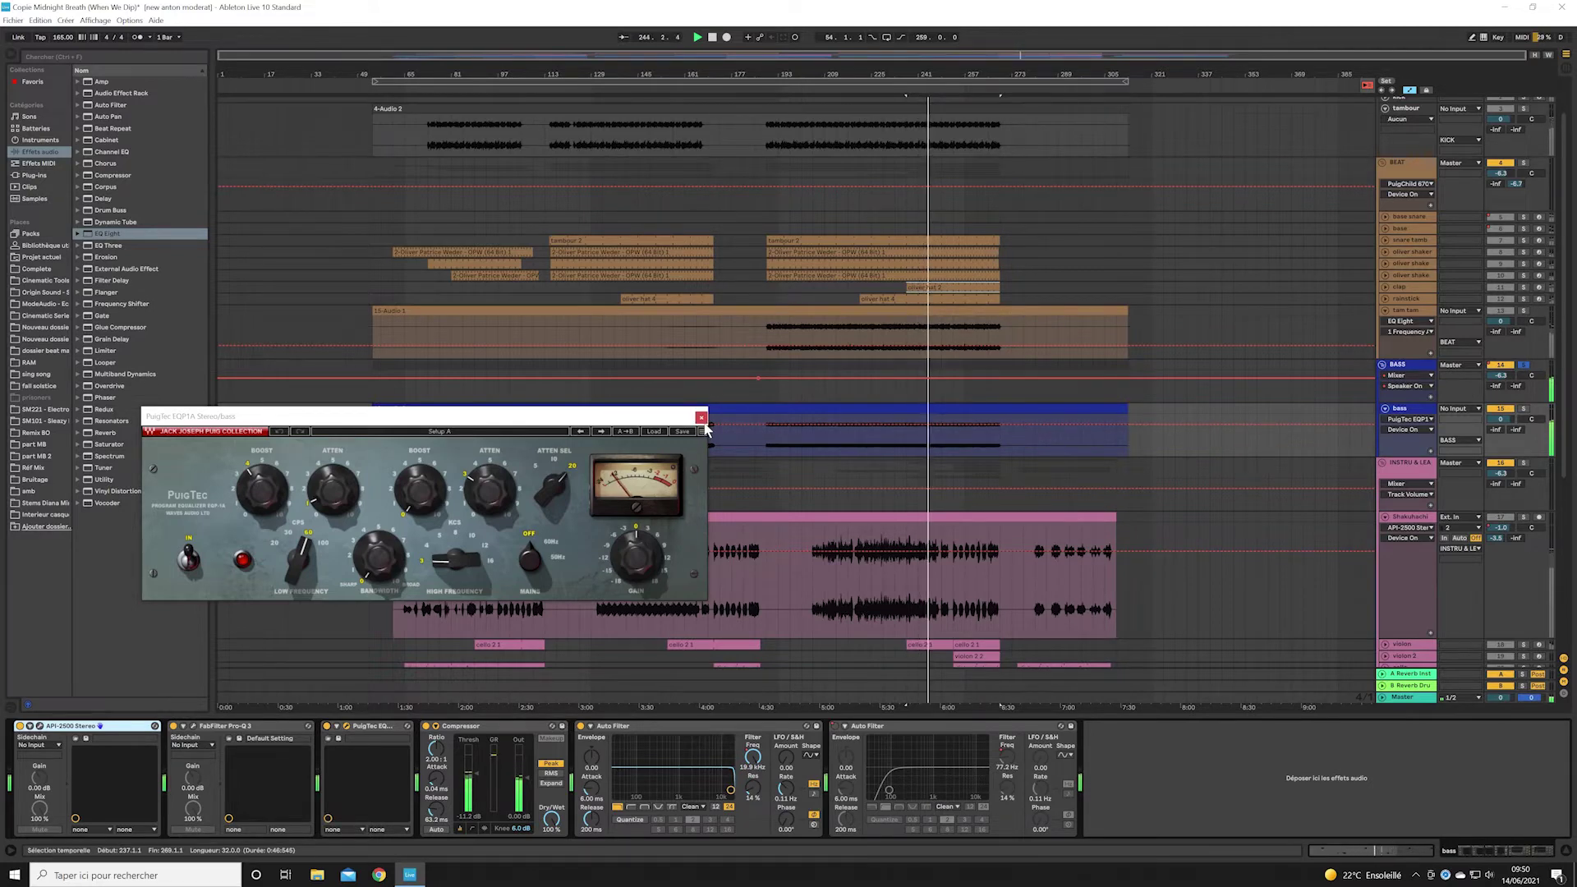
left_click(701, 419)
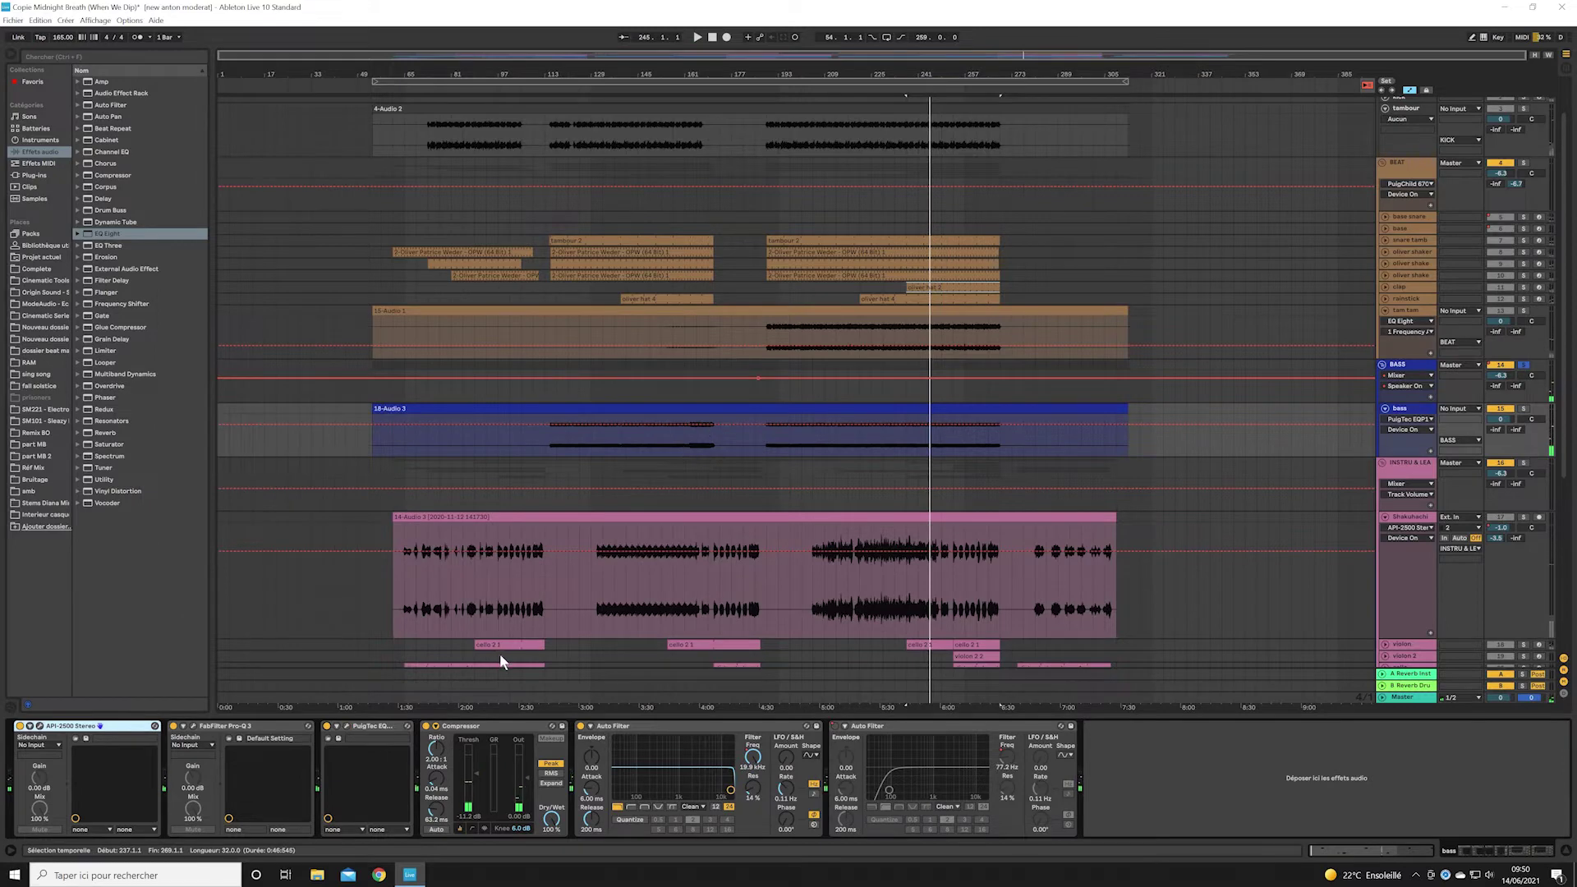
left_click(437, 727)
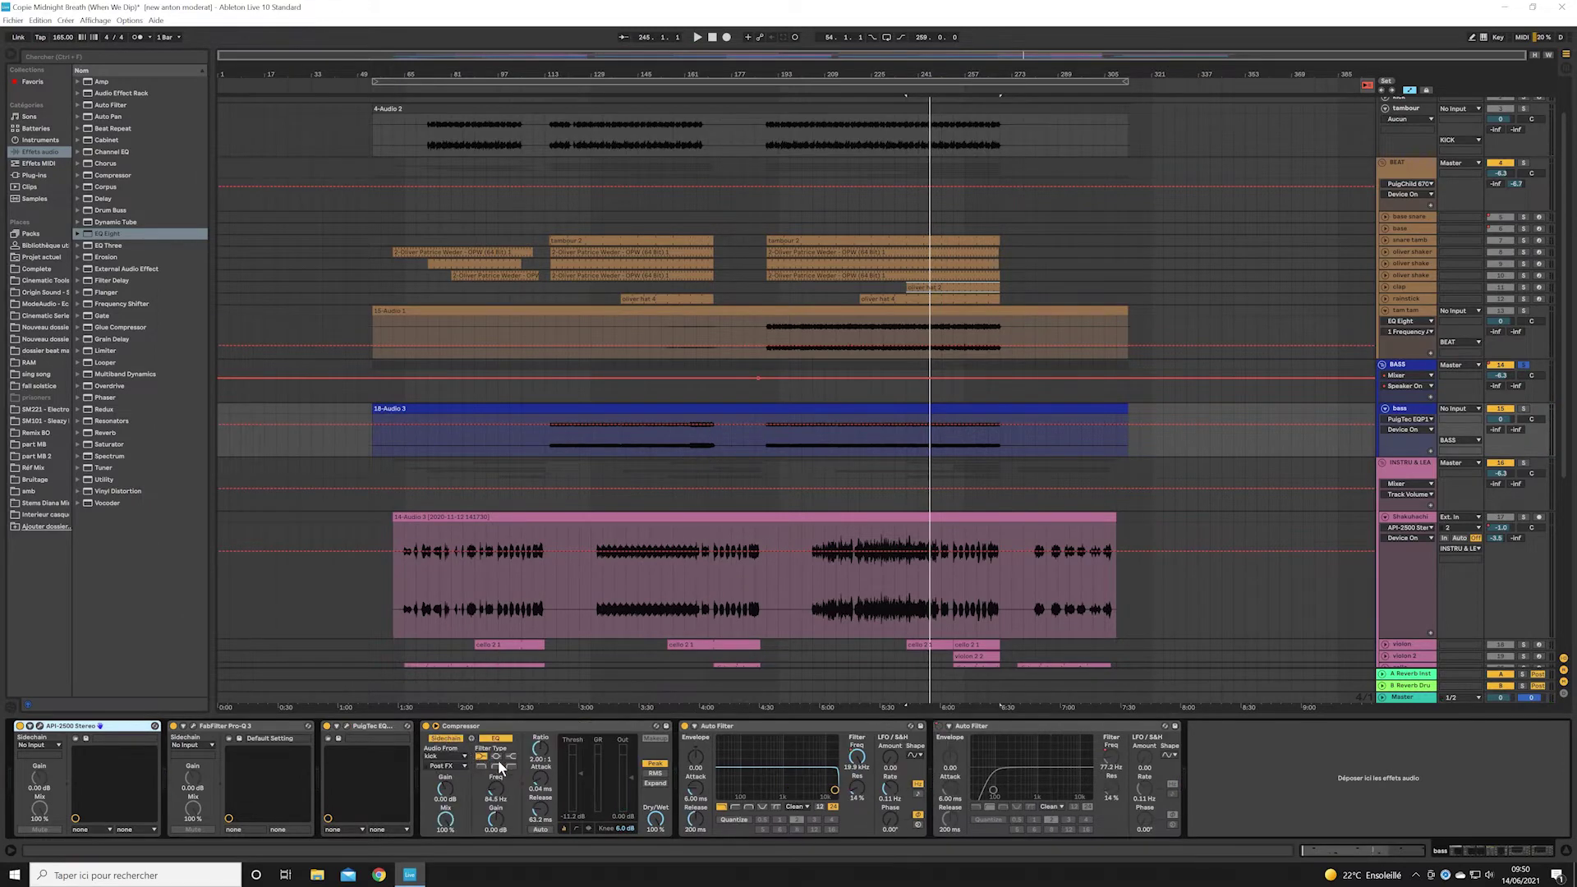
left_click(437, 728)
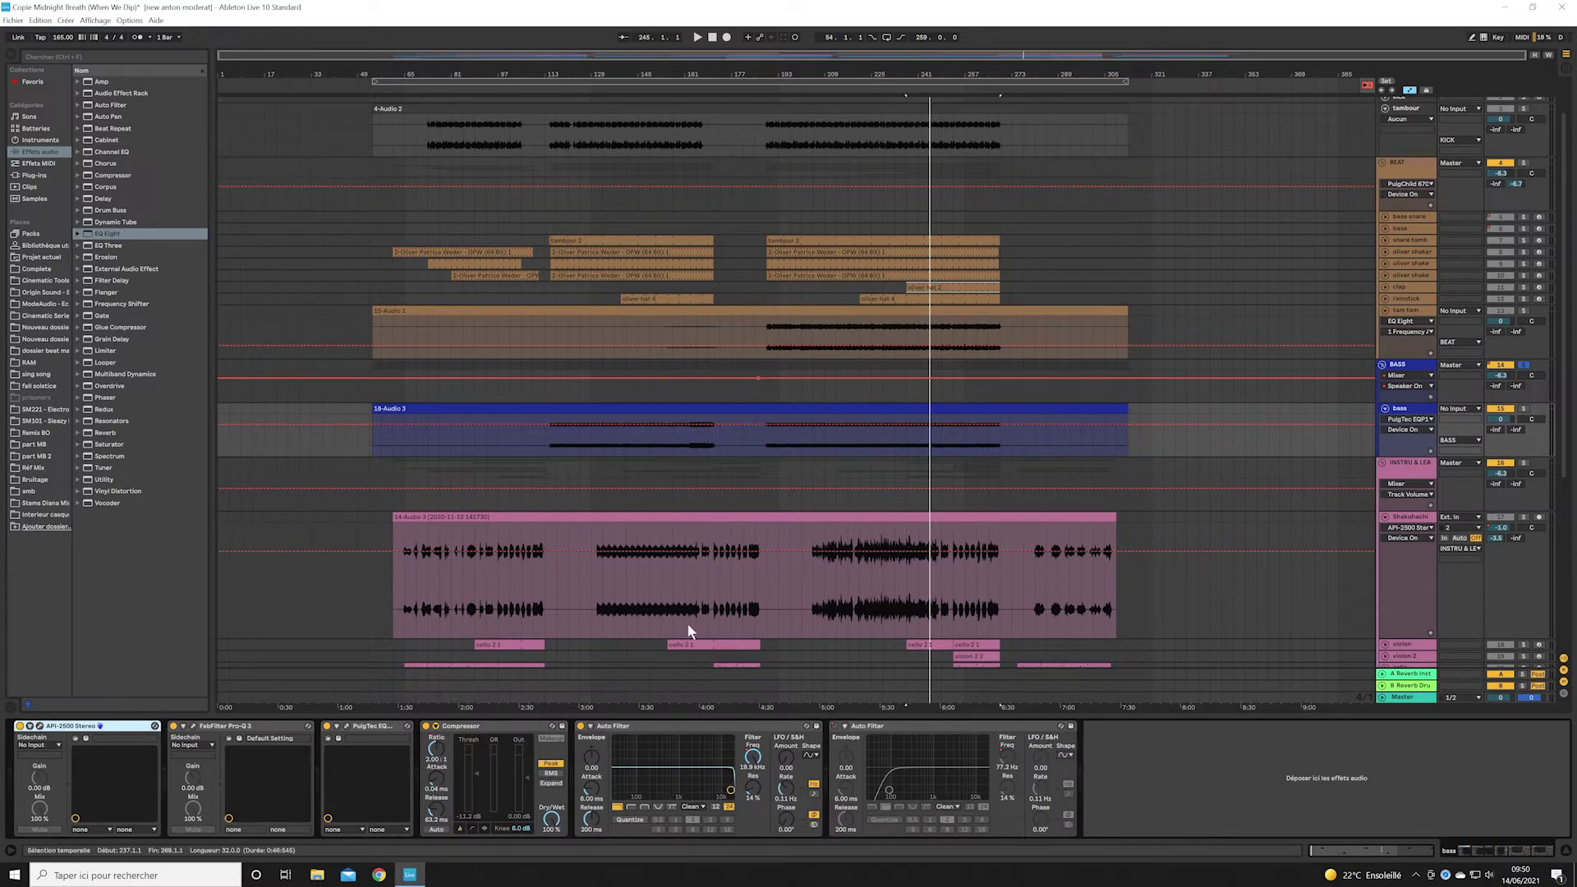
- Solo only violon, violon 2, cello and cello 2, play them, then replay from the violon 2 clip
scroll(1431, 376, "down", 5)
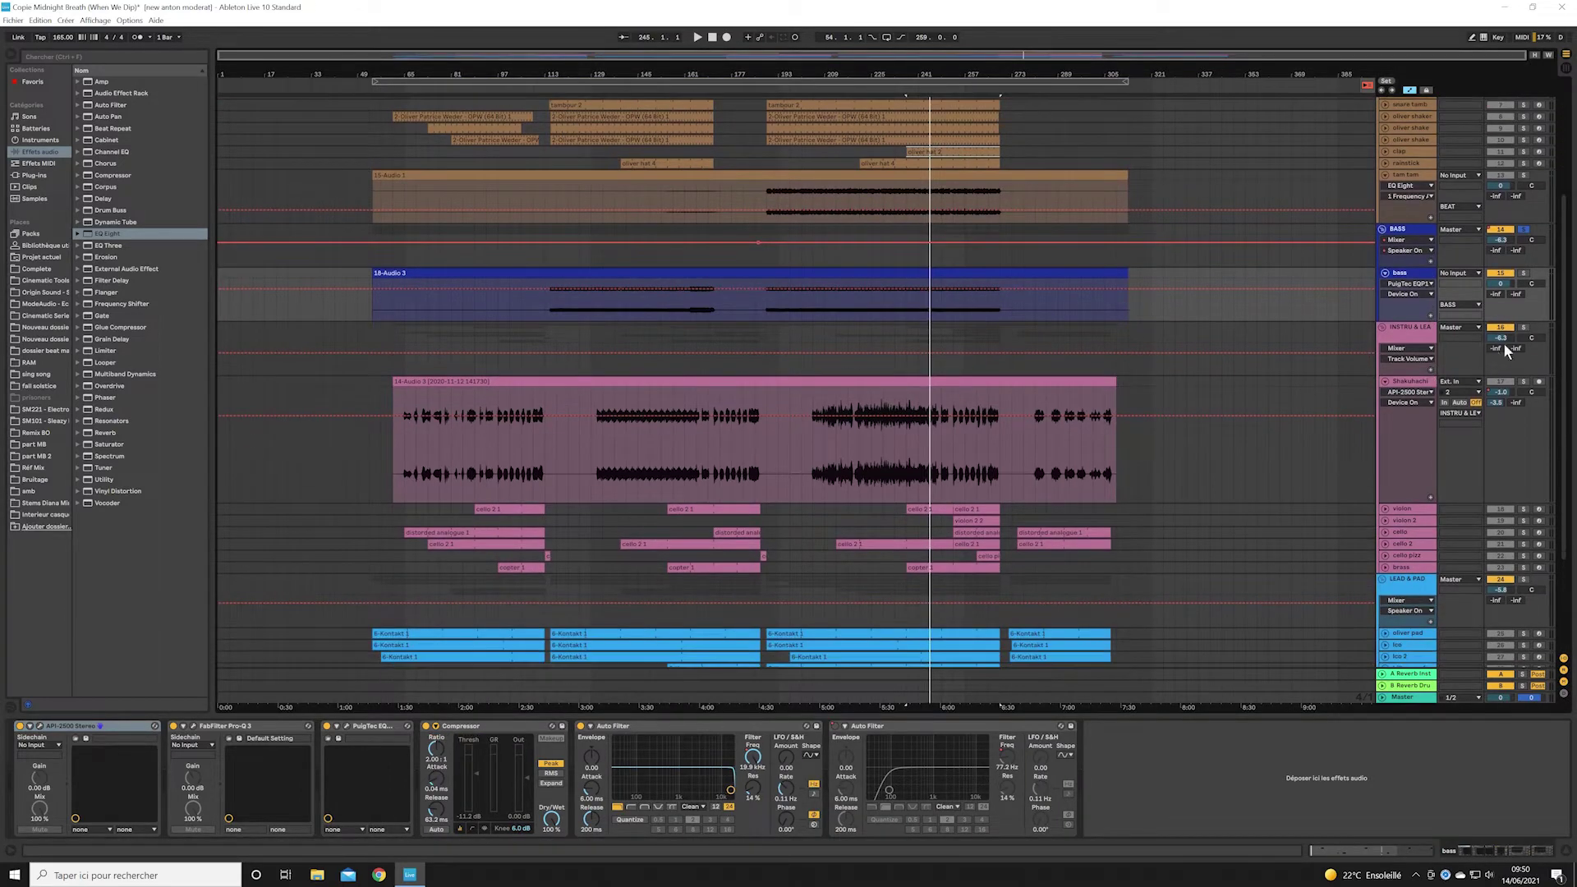
left_click(1524, 327)
scroll(1512, 393, "down", 4)
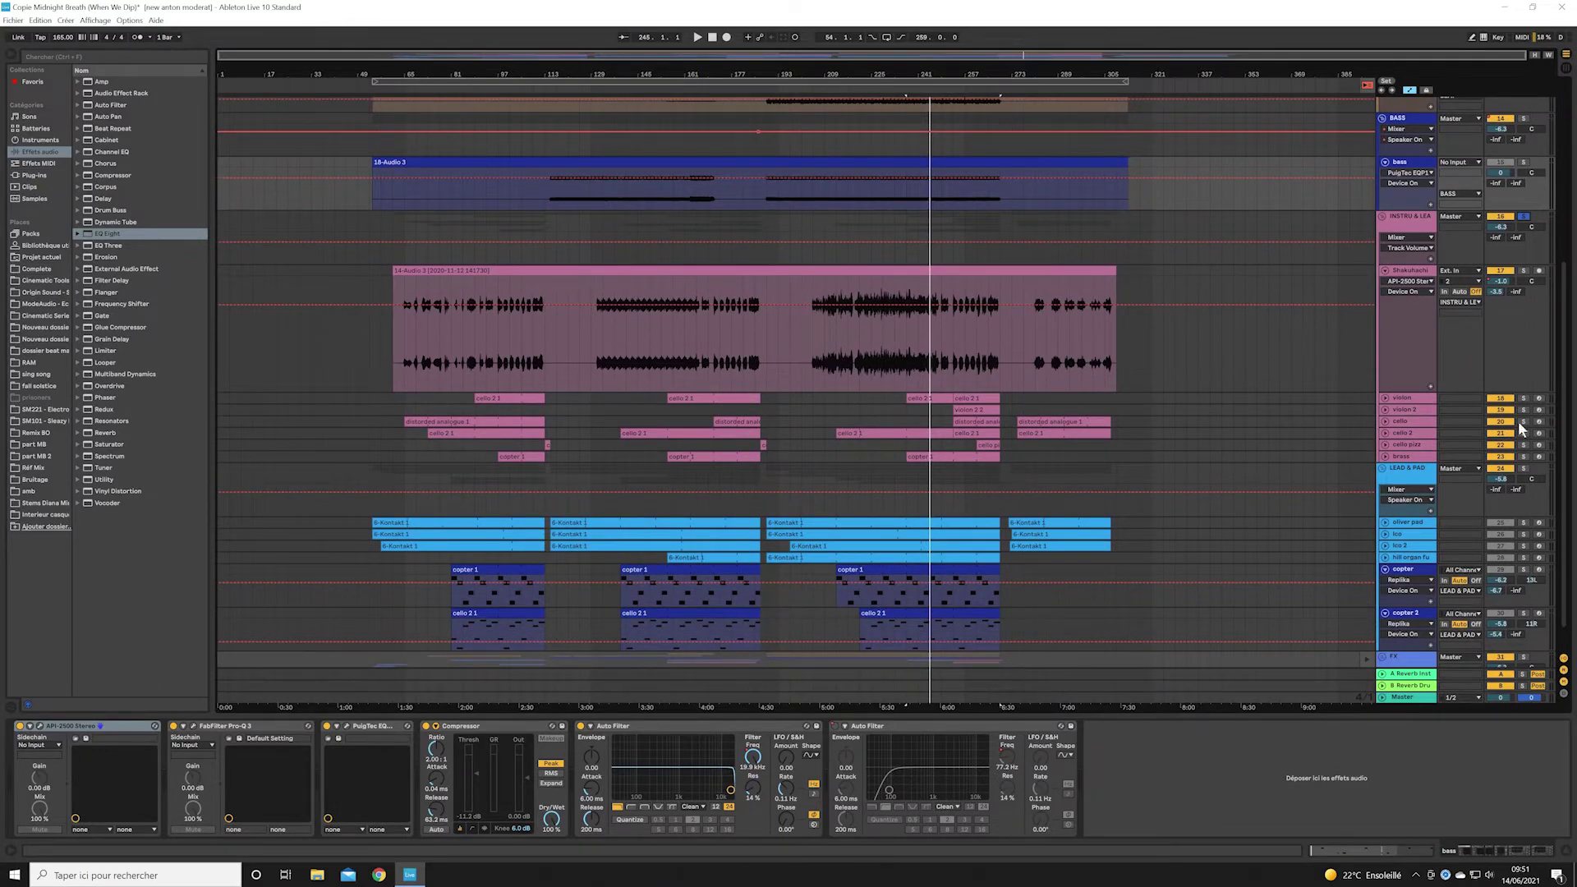
left_click(1526, 399)
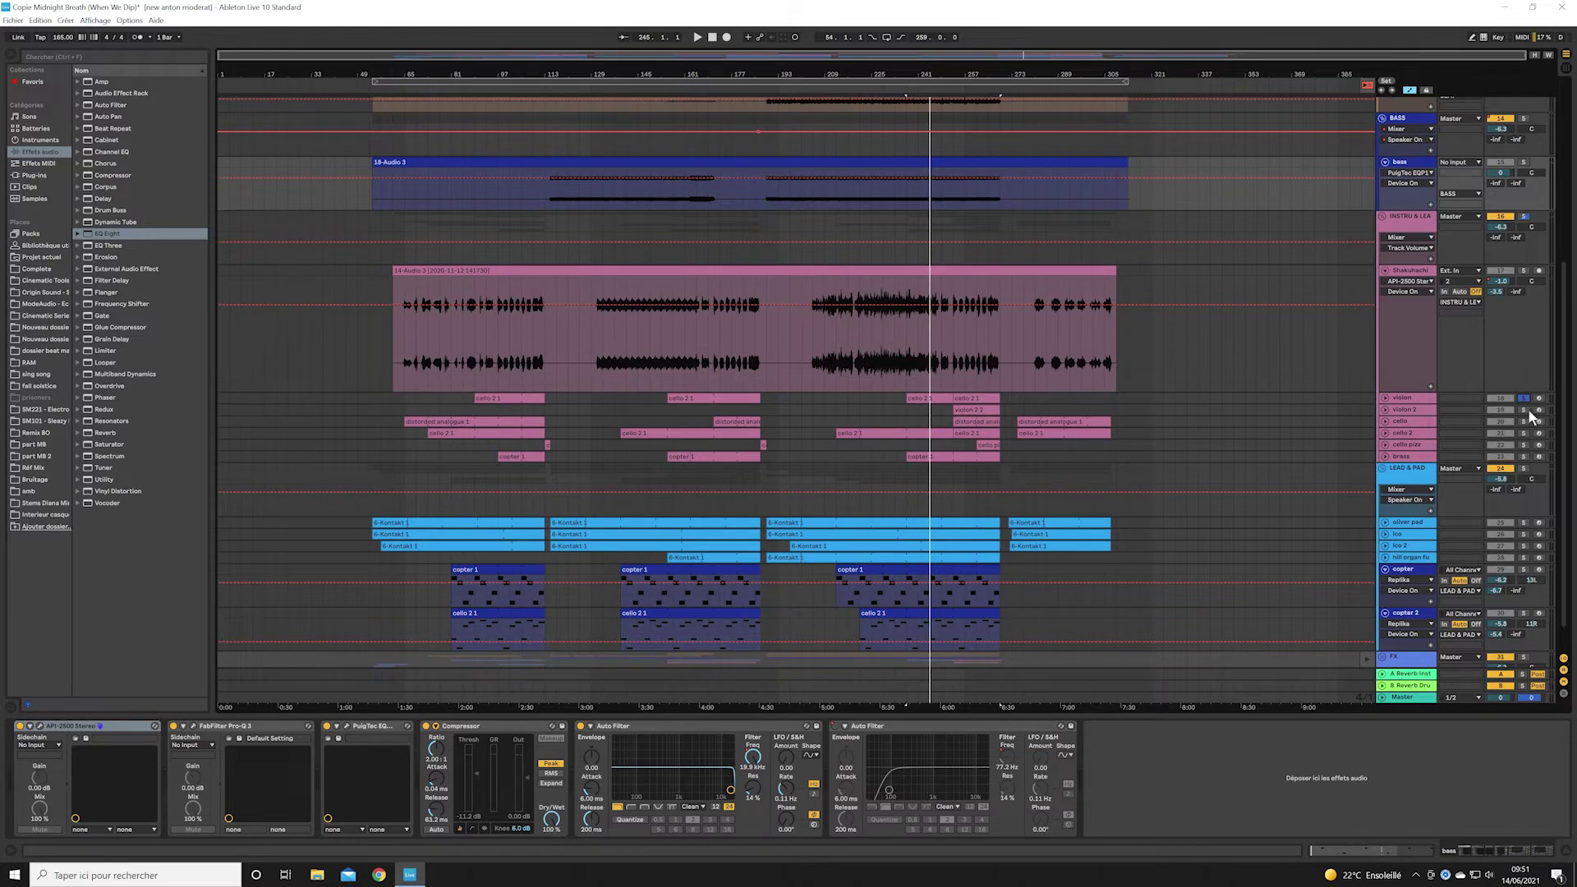
left_click_drag(1526, 410, 1527, 434)
key("space")
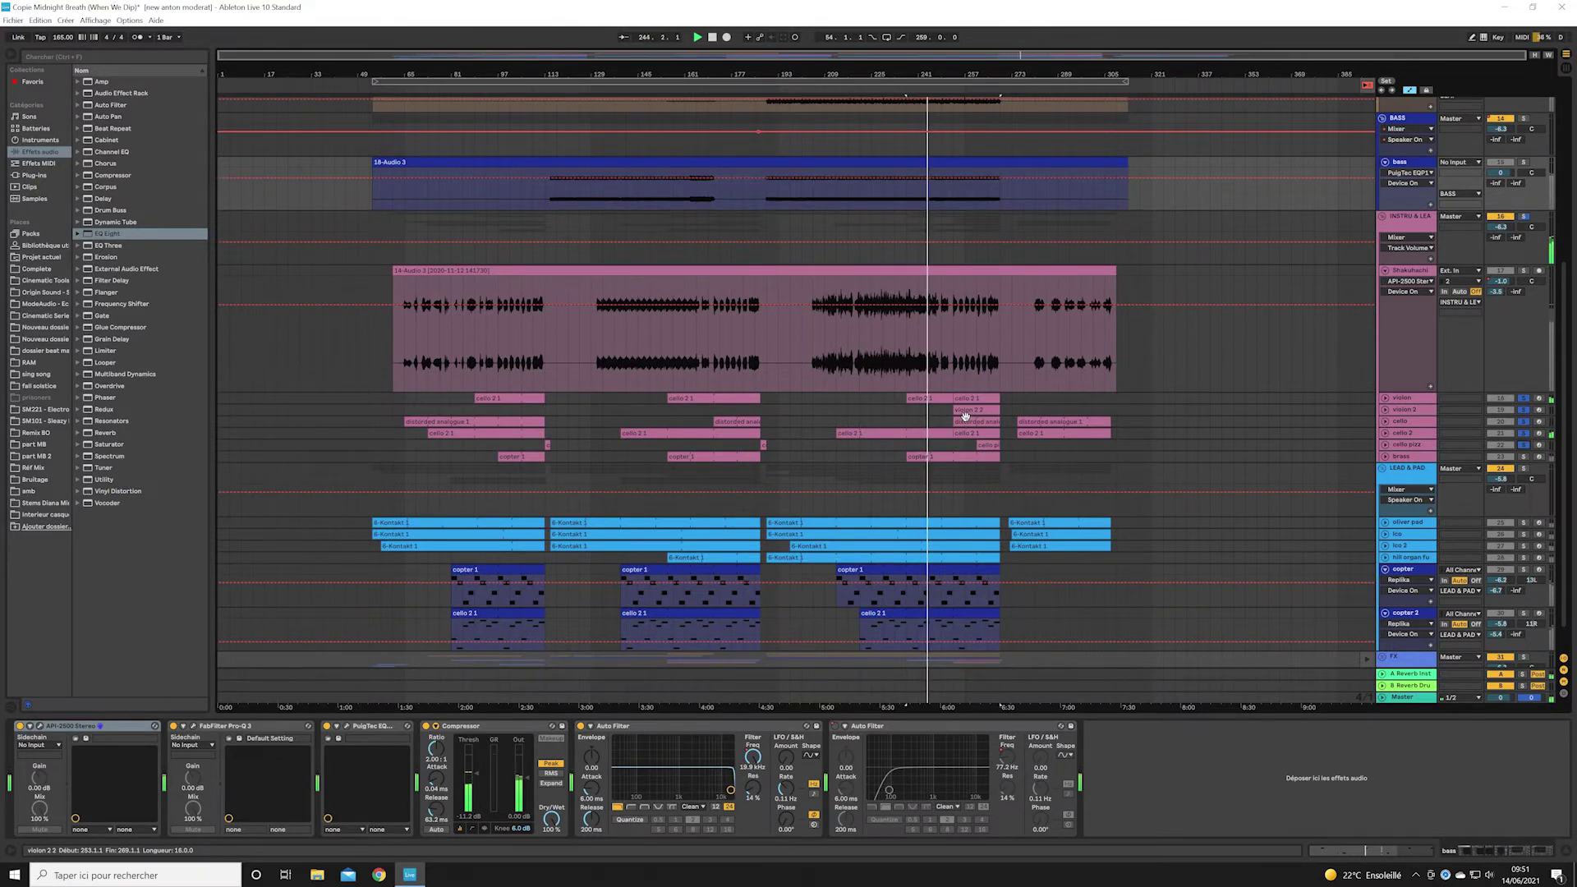
left_click(965, 416)
key("space")
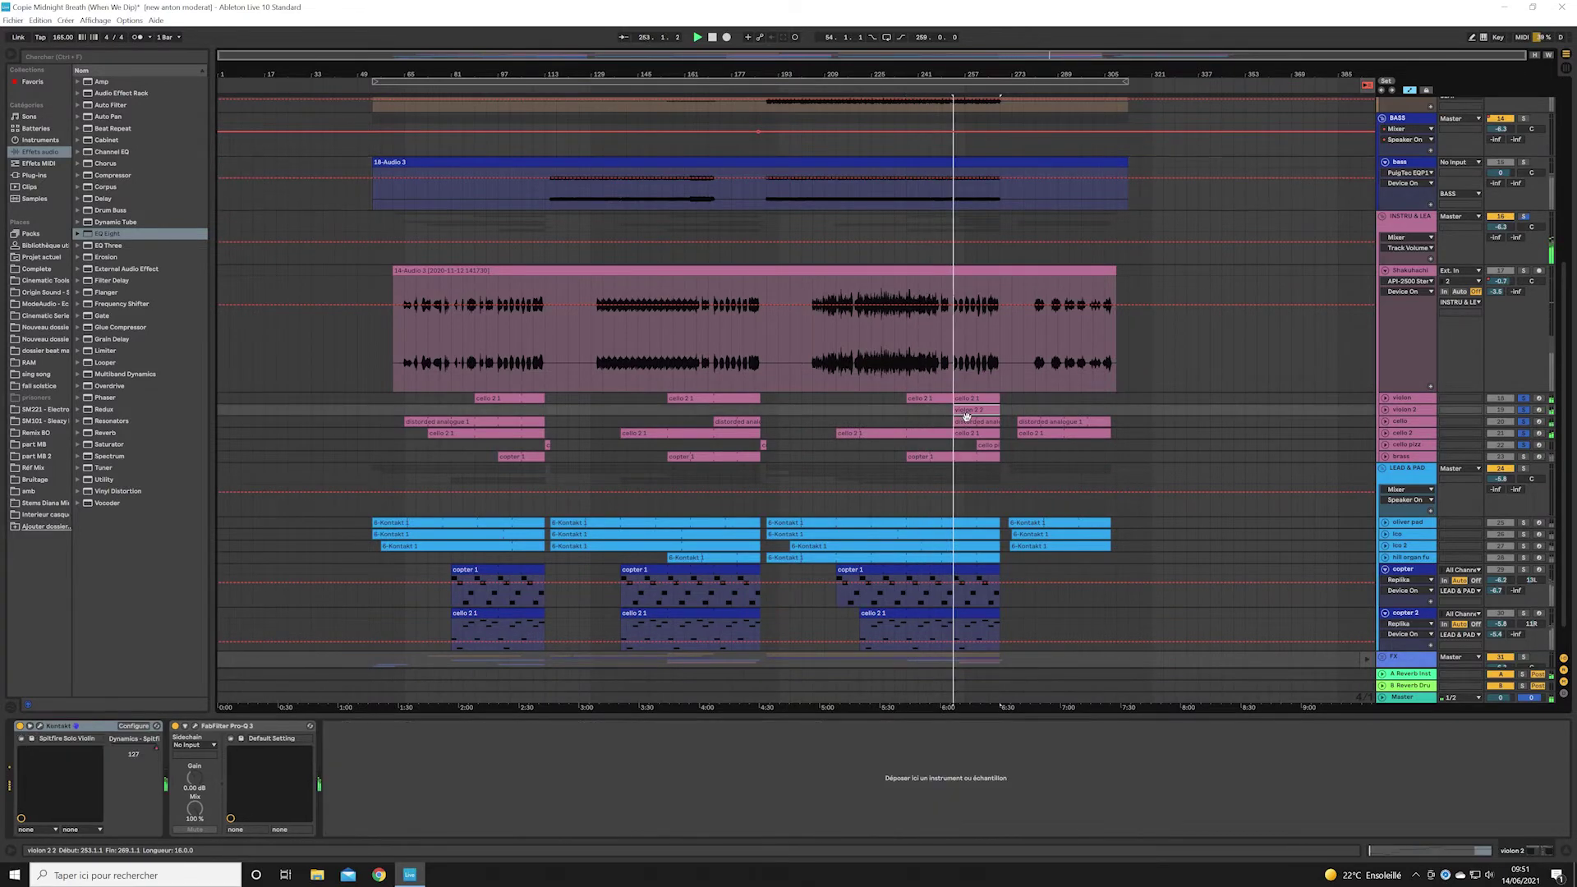
- Audition brass, then Shakuhachi, then leave violon soloed with its Kontakt and Pro-Q 3 chain shown
left_click(1523, 457)
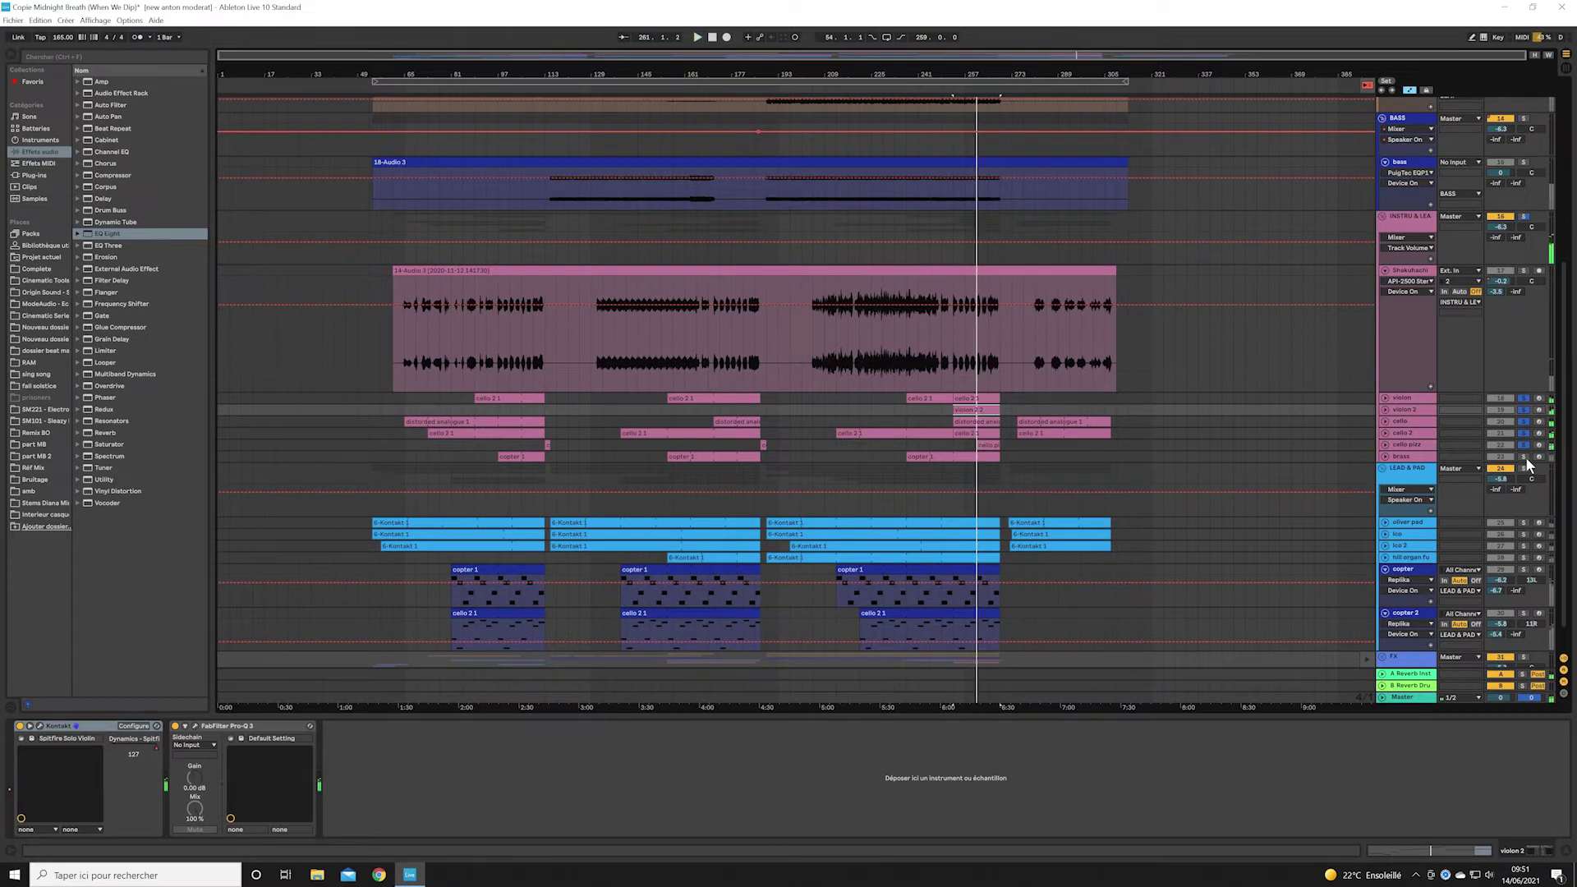
left_click(1525, 271)
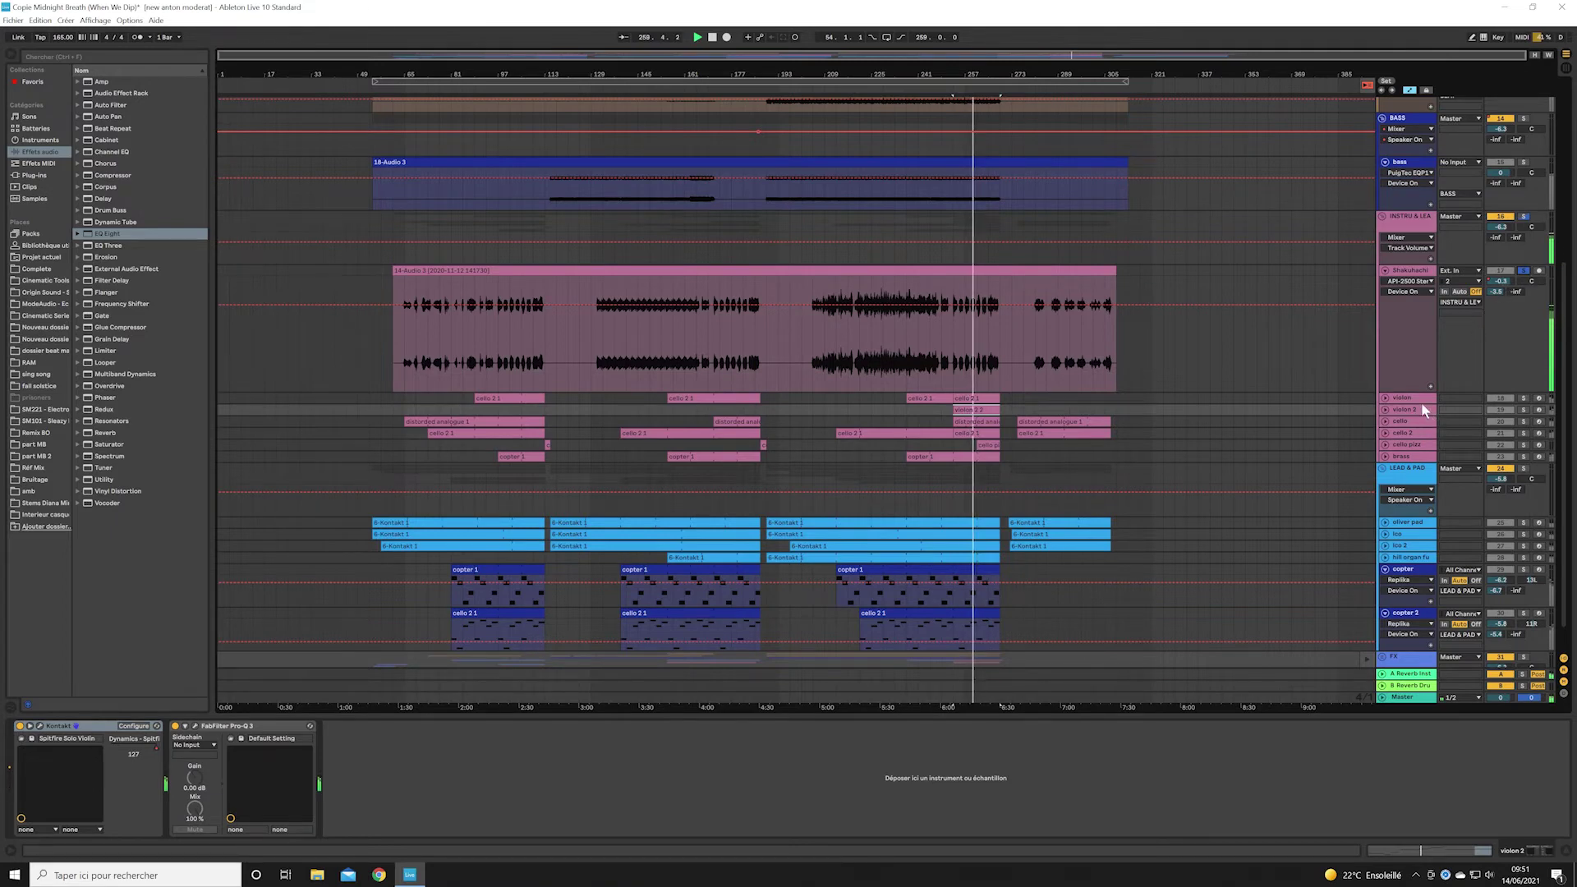
left_click(1529, 400)
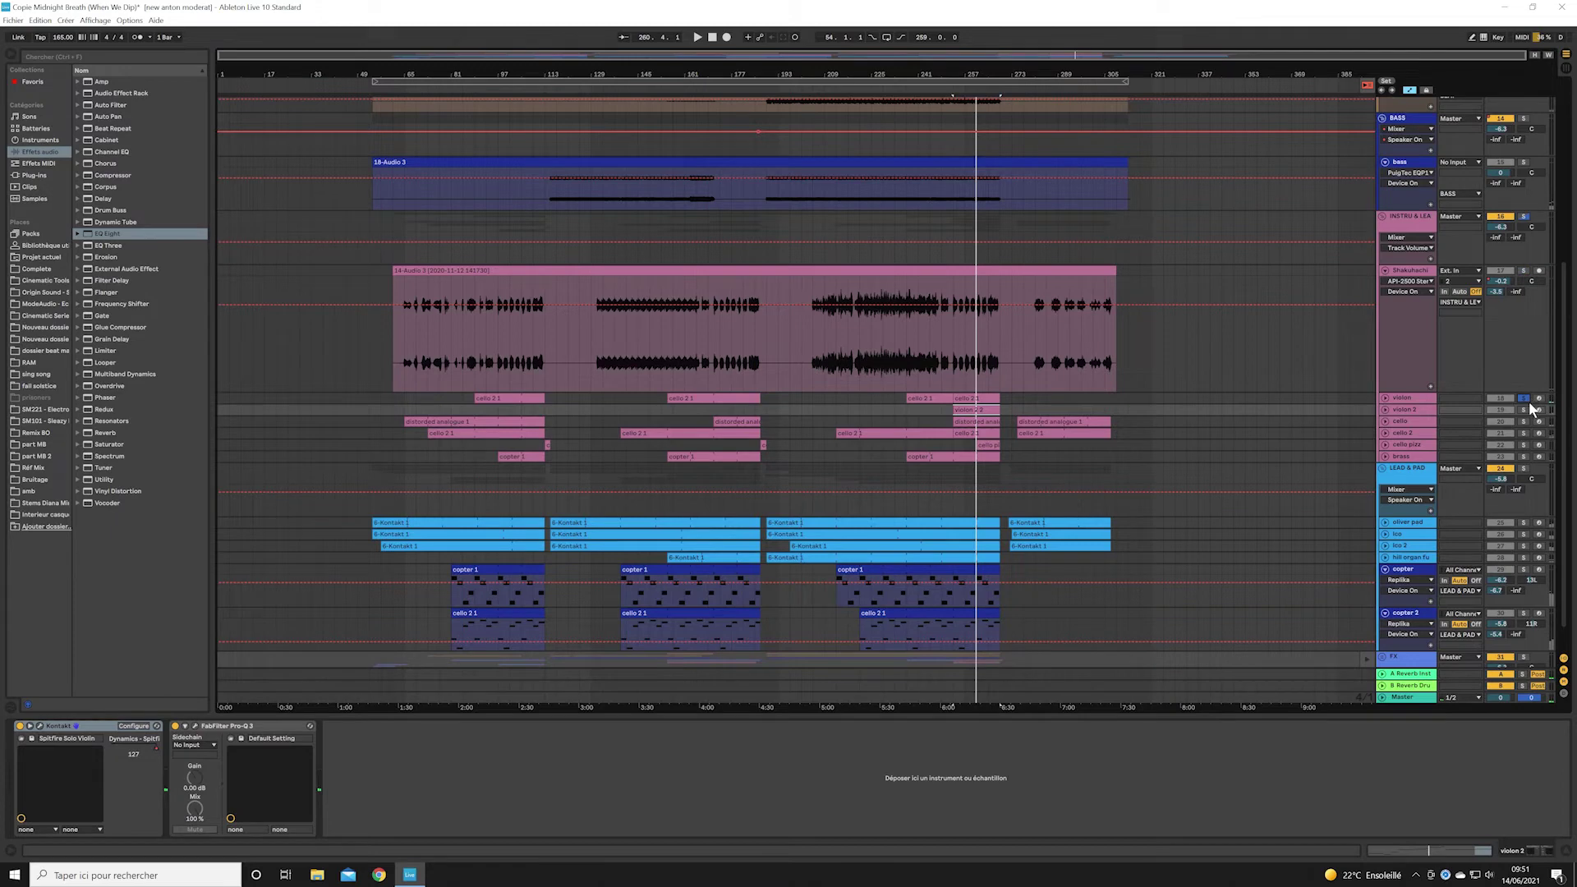
left_click(1424, 398)
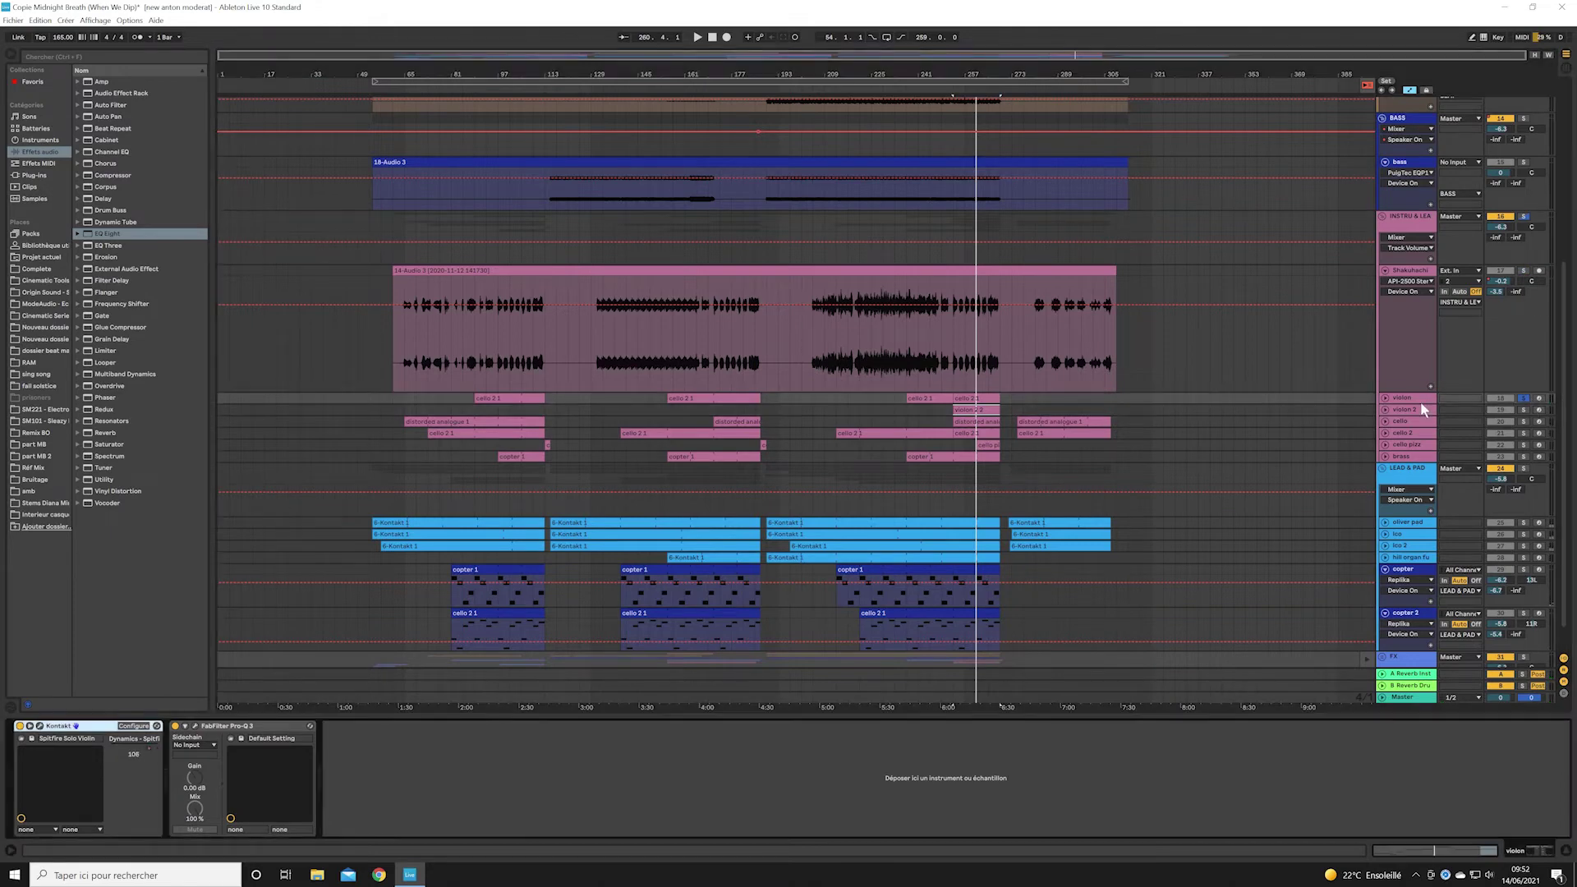
- View the violin's Pro-Q 3 spectrum during playback, then close it and stop playback
left_click(202, 726)
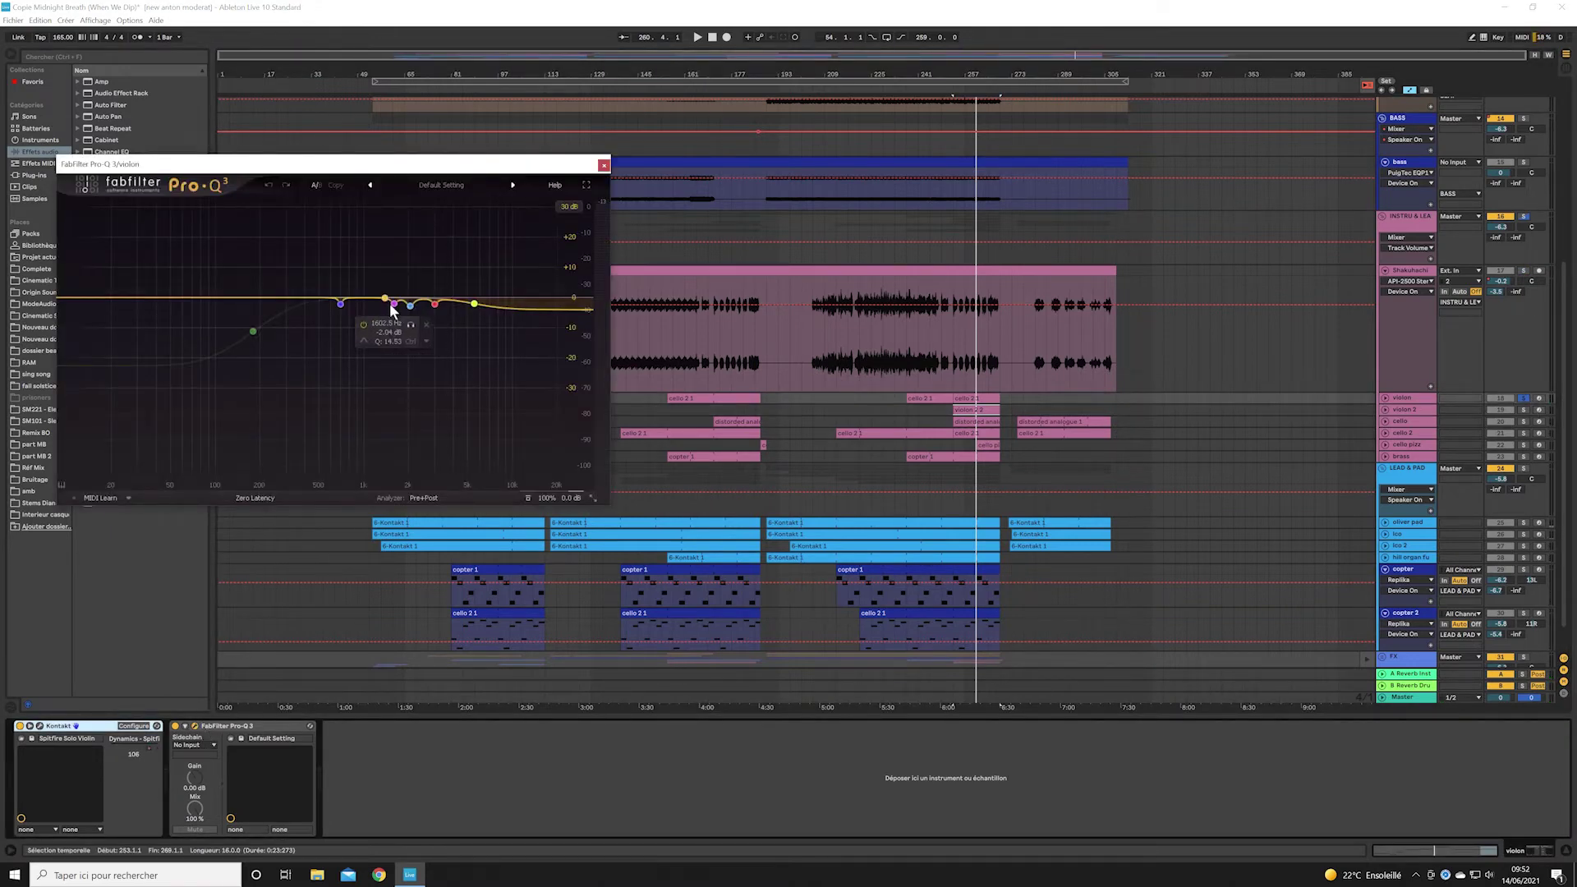
key("space")
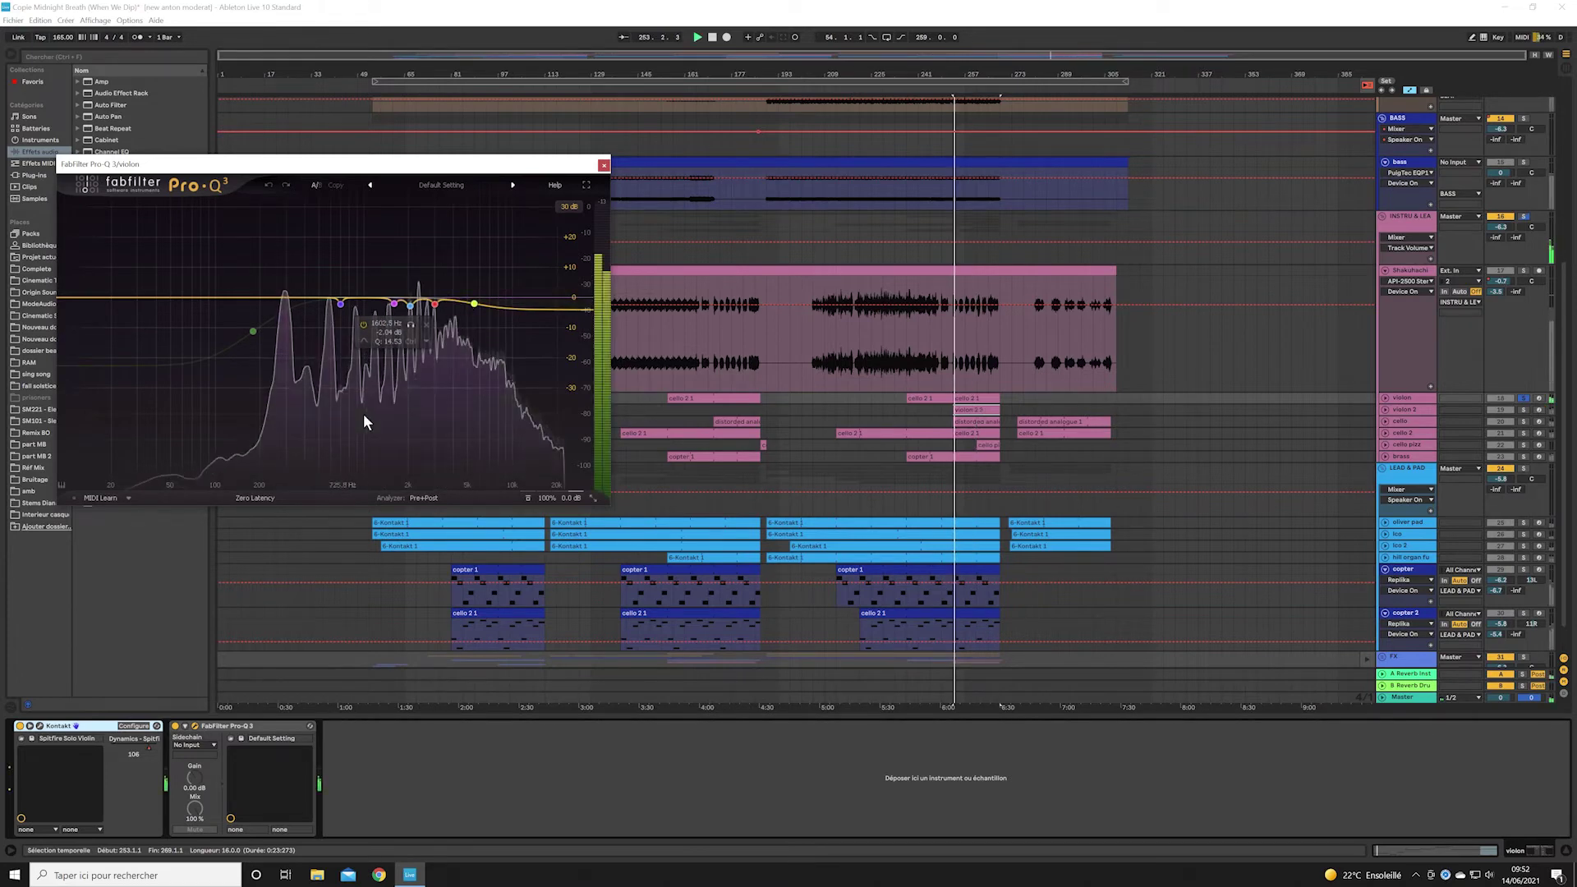
left_click(184, 735)
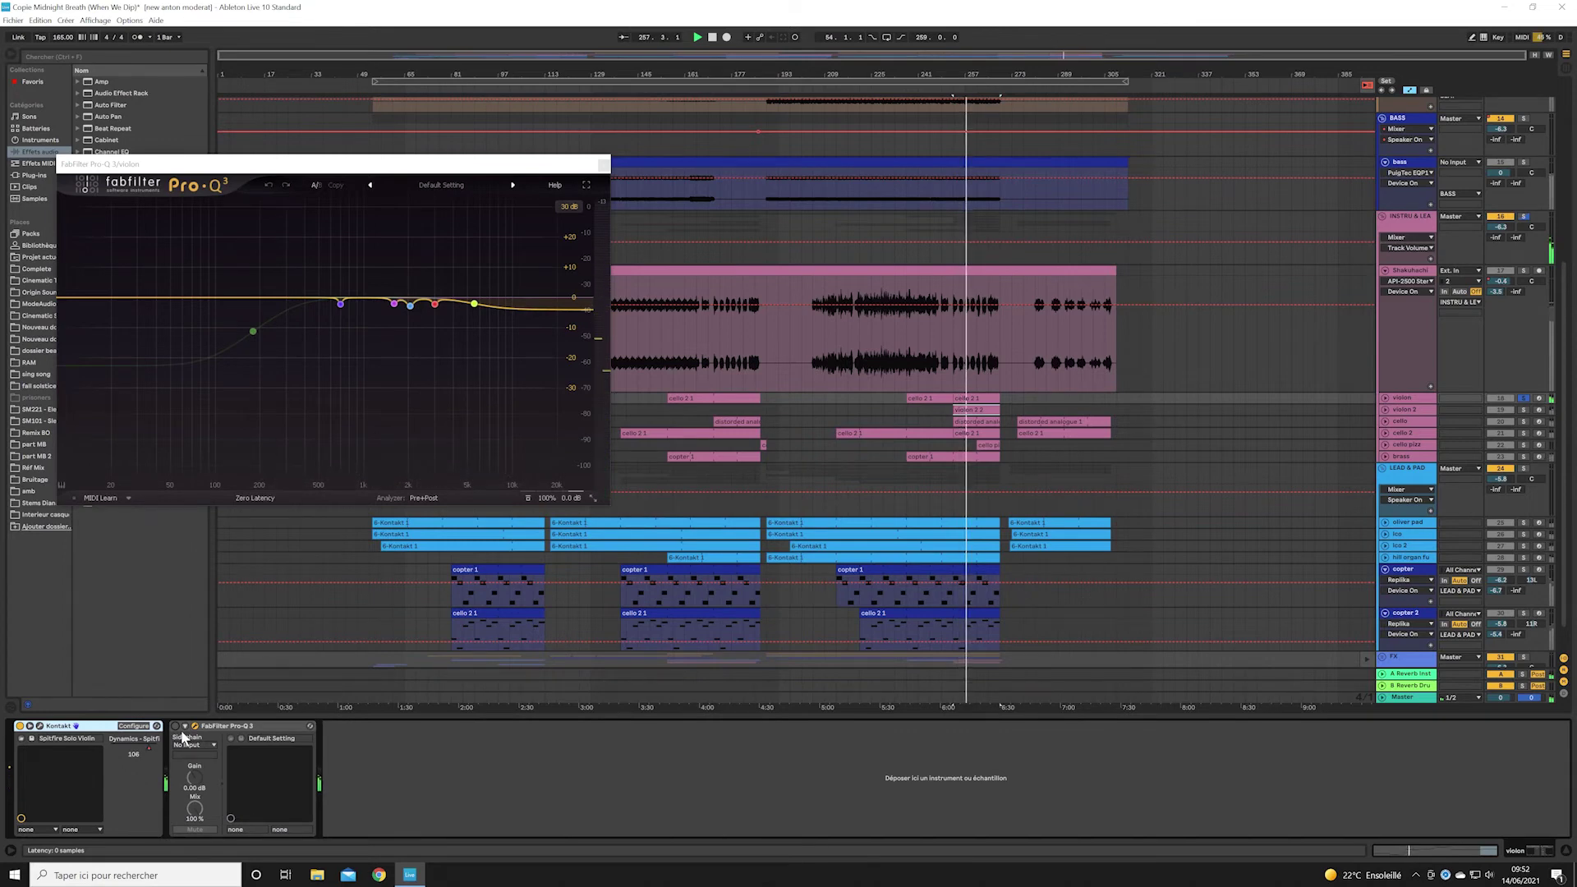
left_click(606, 167)
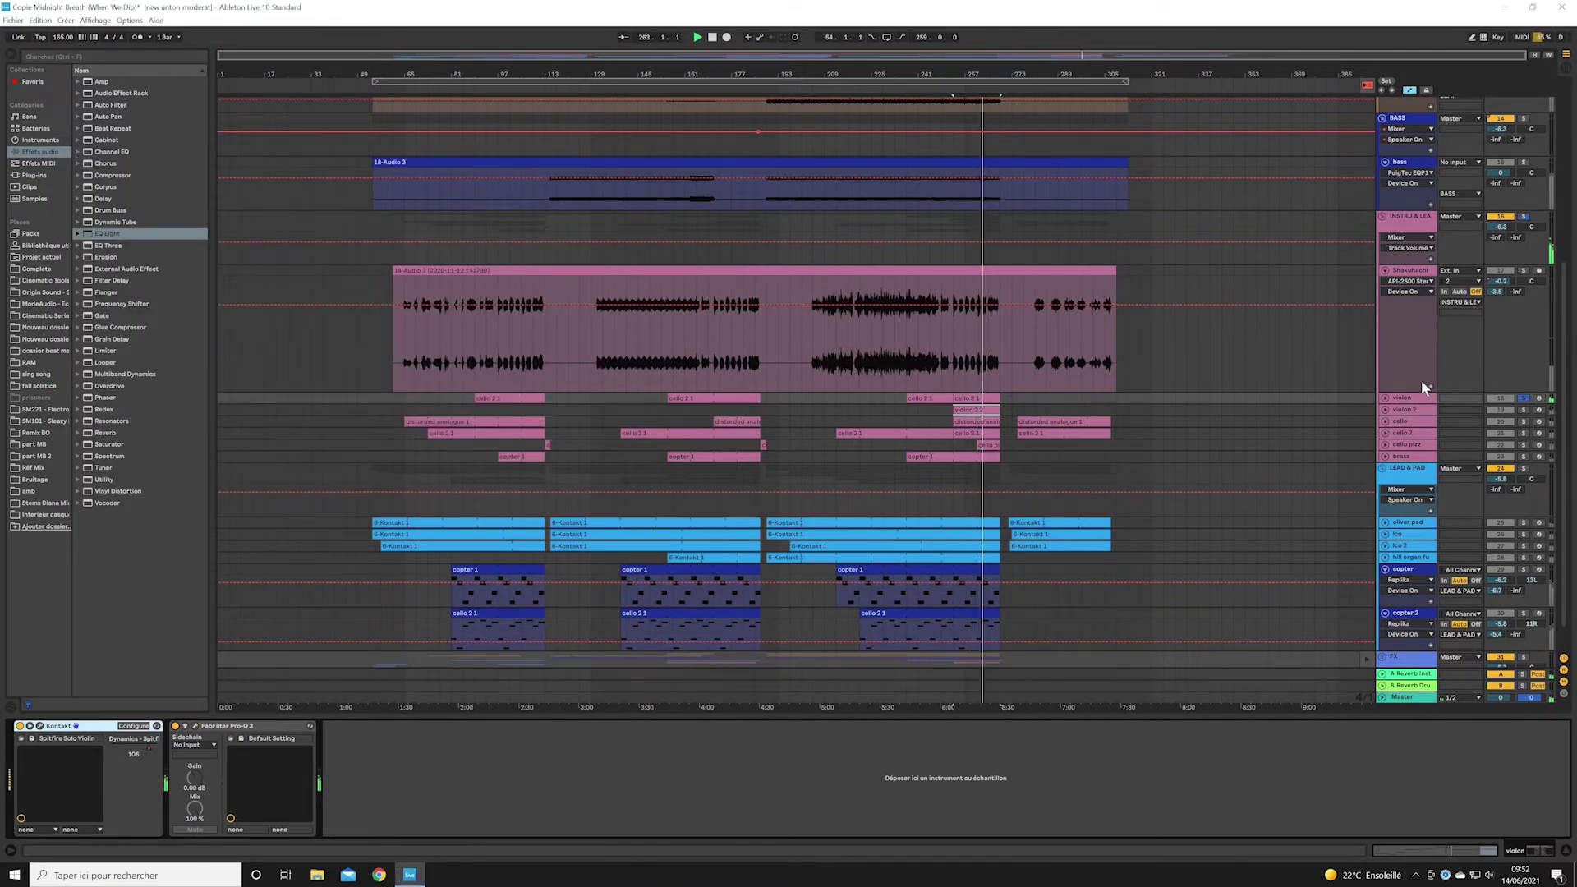
key("space")
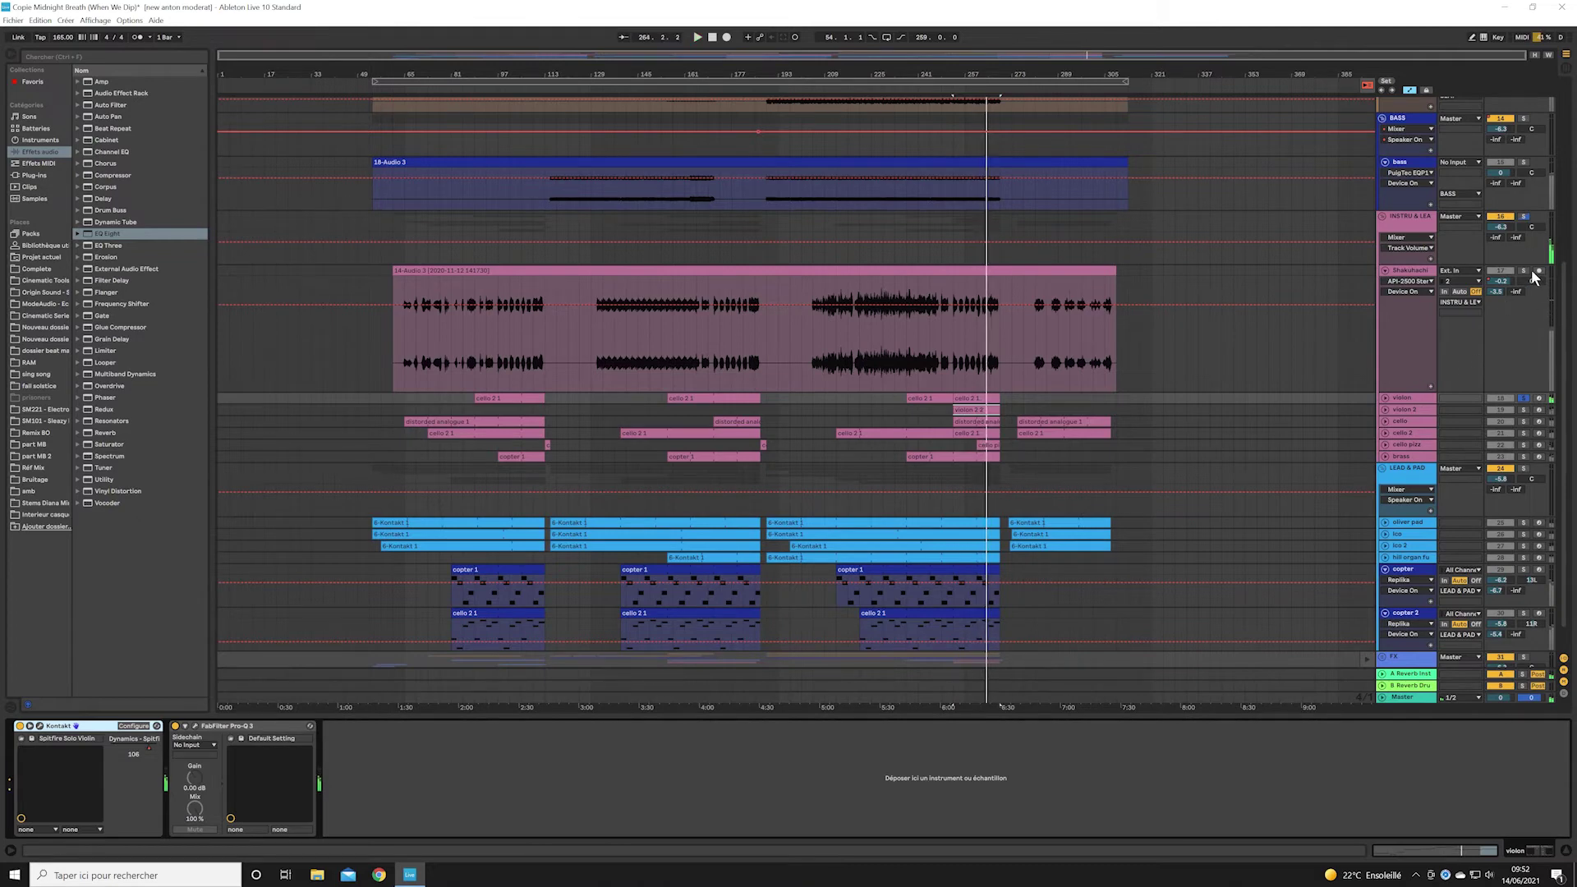
- Solo the Shakuhachi track and open its Pro-Q 3 equaliser
left_click(1529, 270)
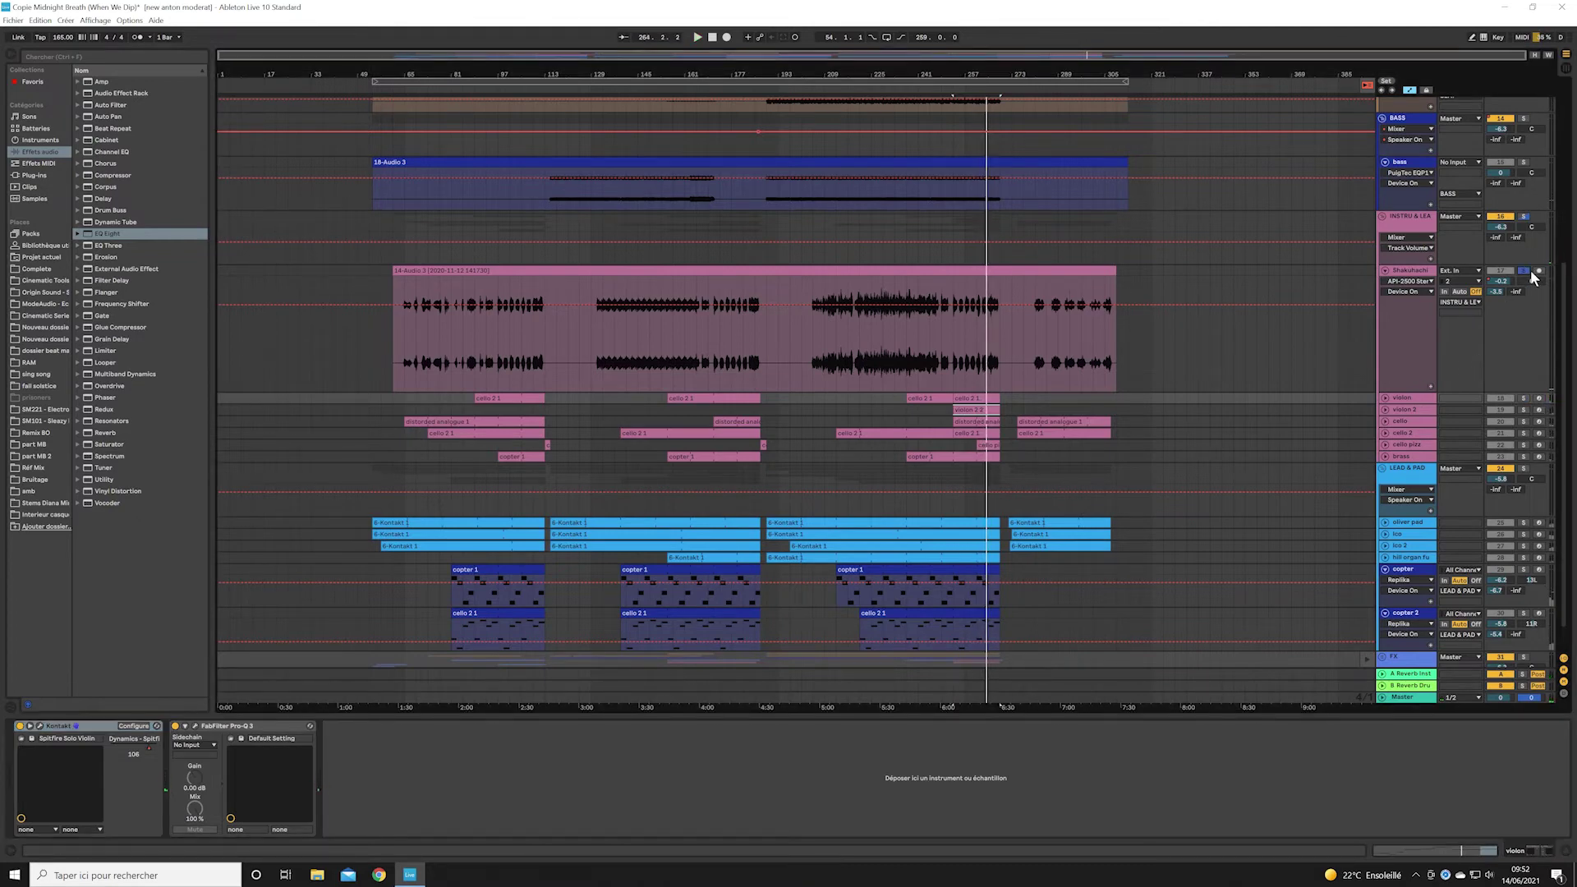
left_click(1432, 271)
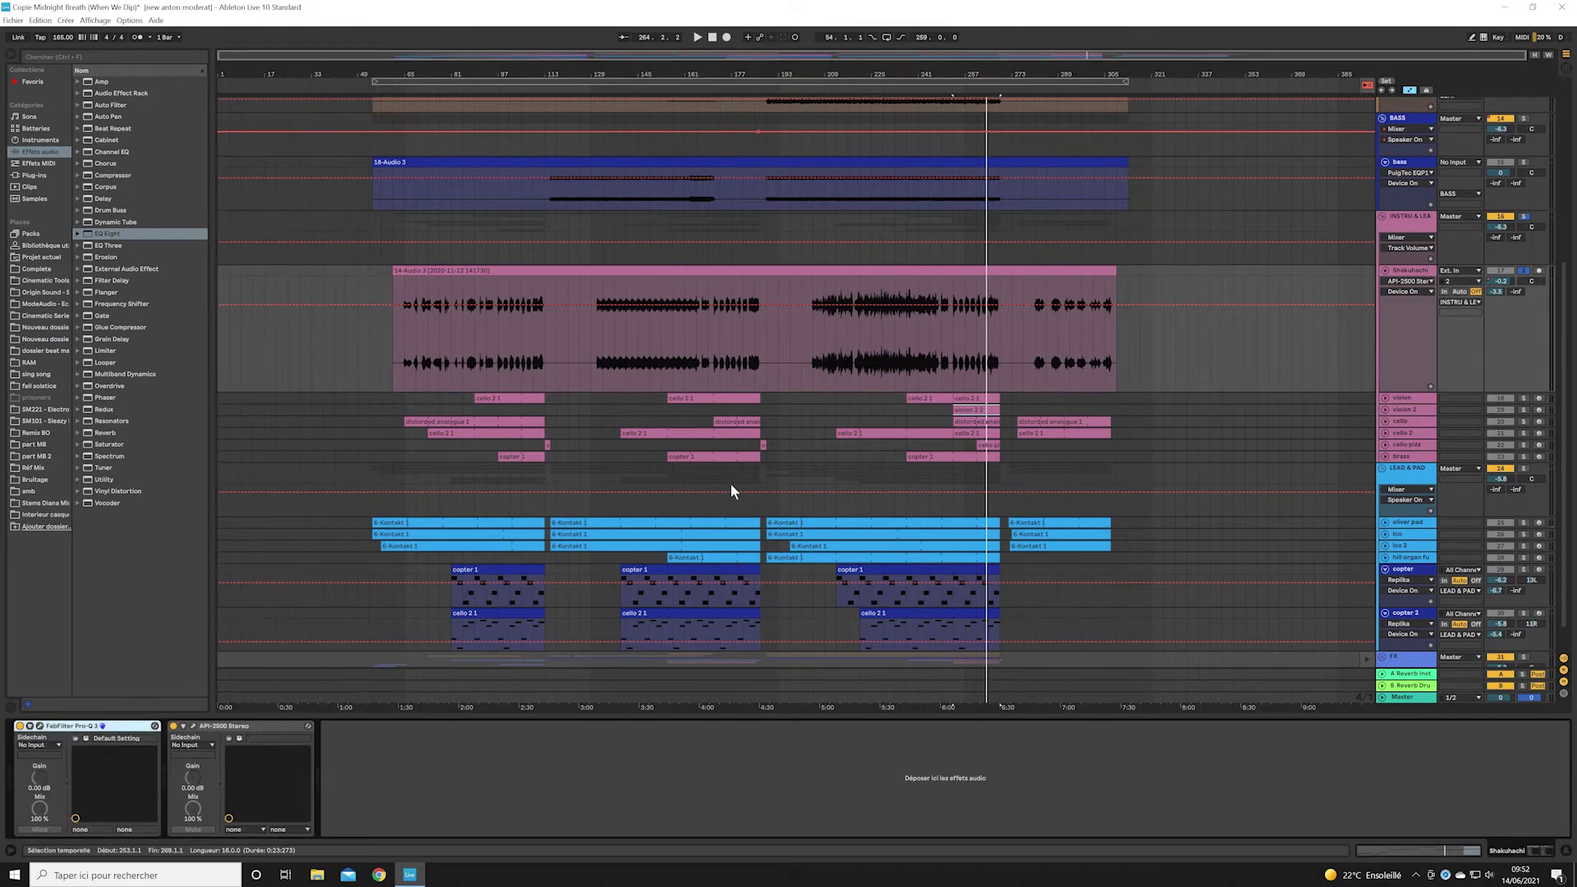
left_click(40, 727)
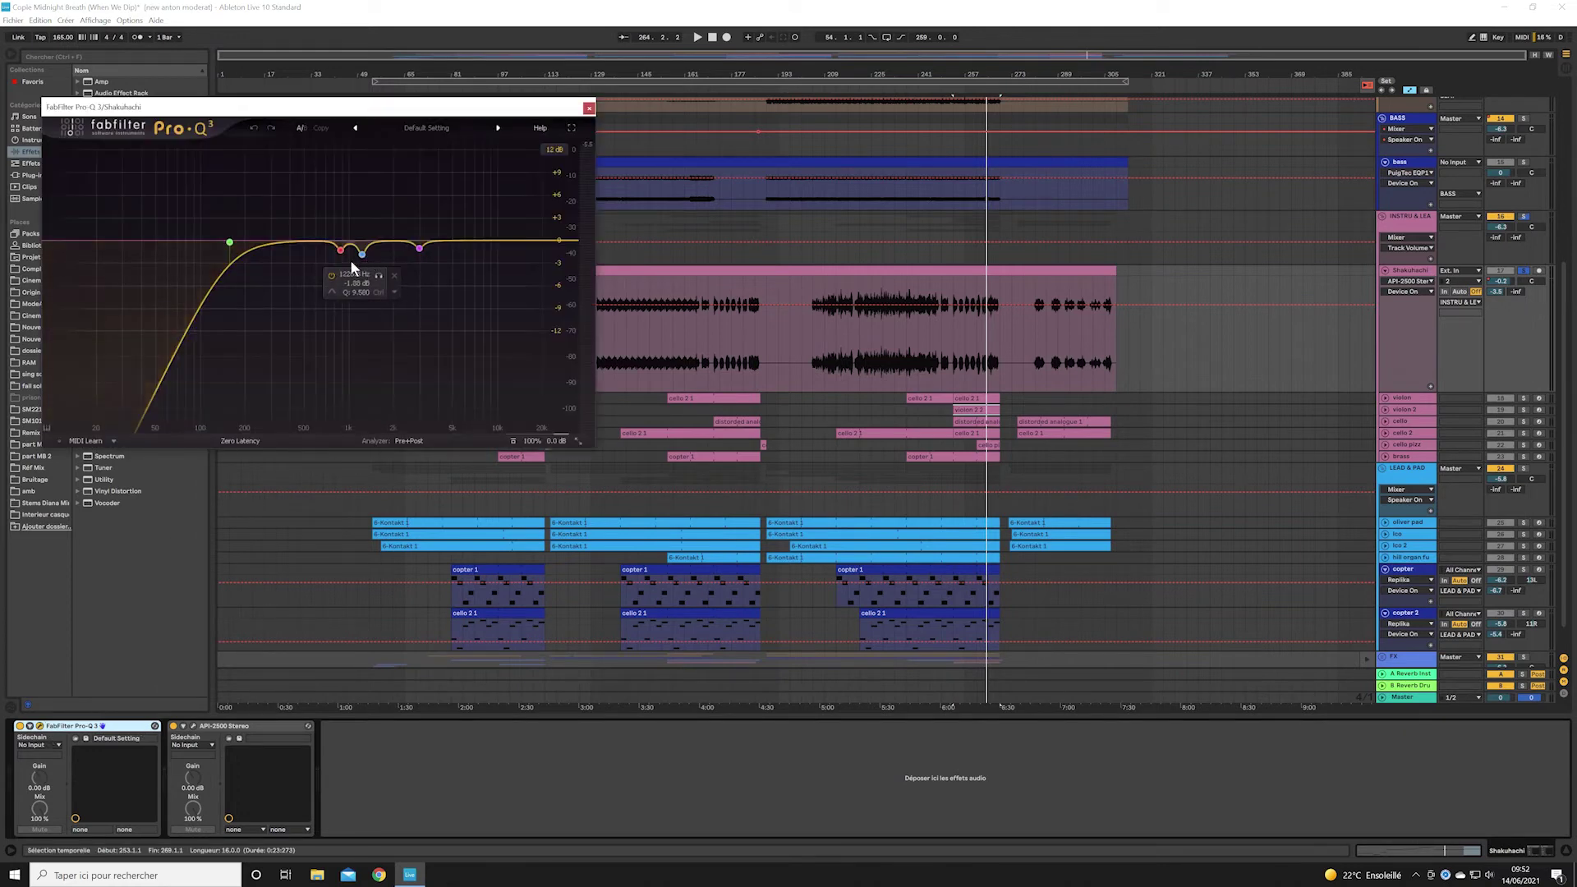
- Check the Shakuhachi's API-2500 compressor after closing its Pro-Q 3
left_click(595, 110)
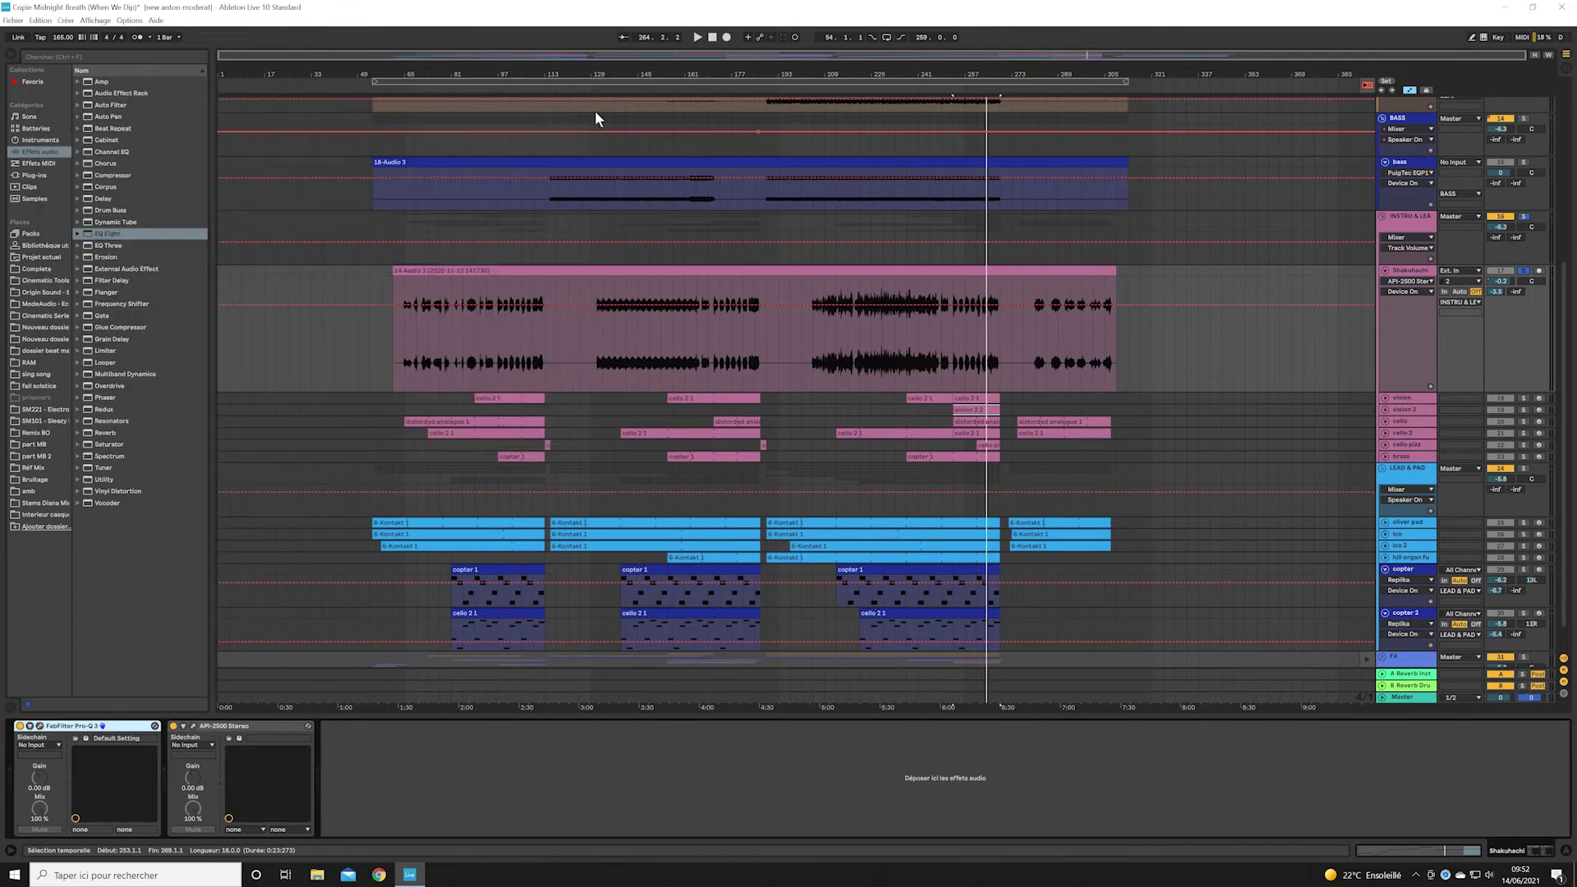
left_click(196, 727)
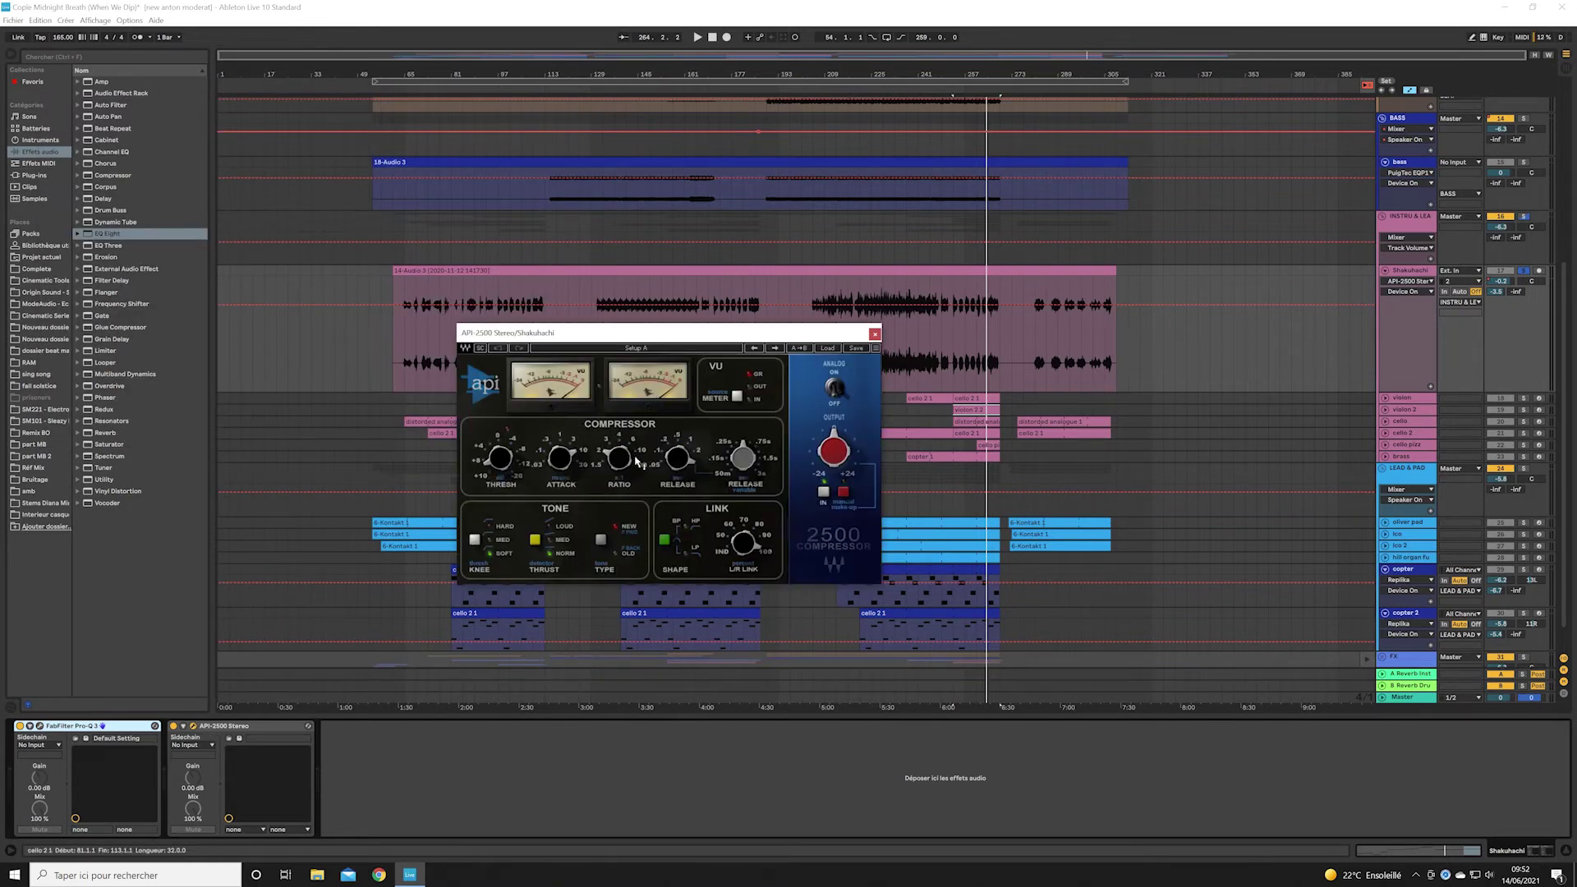
left_click(876, 334)
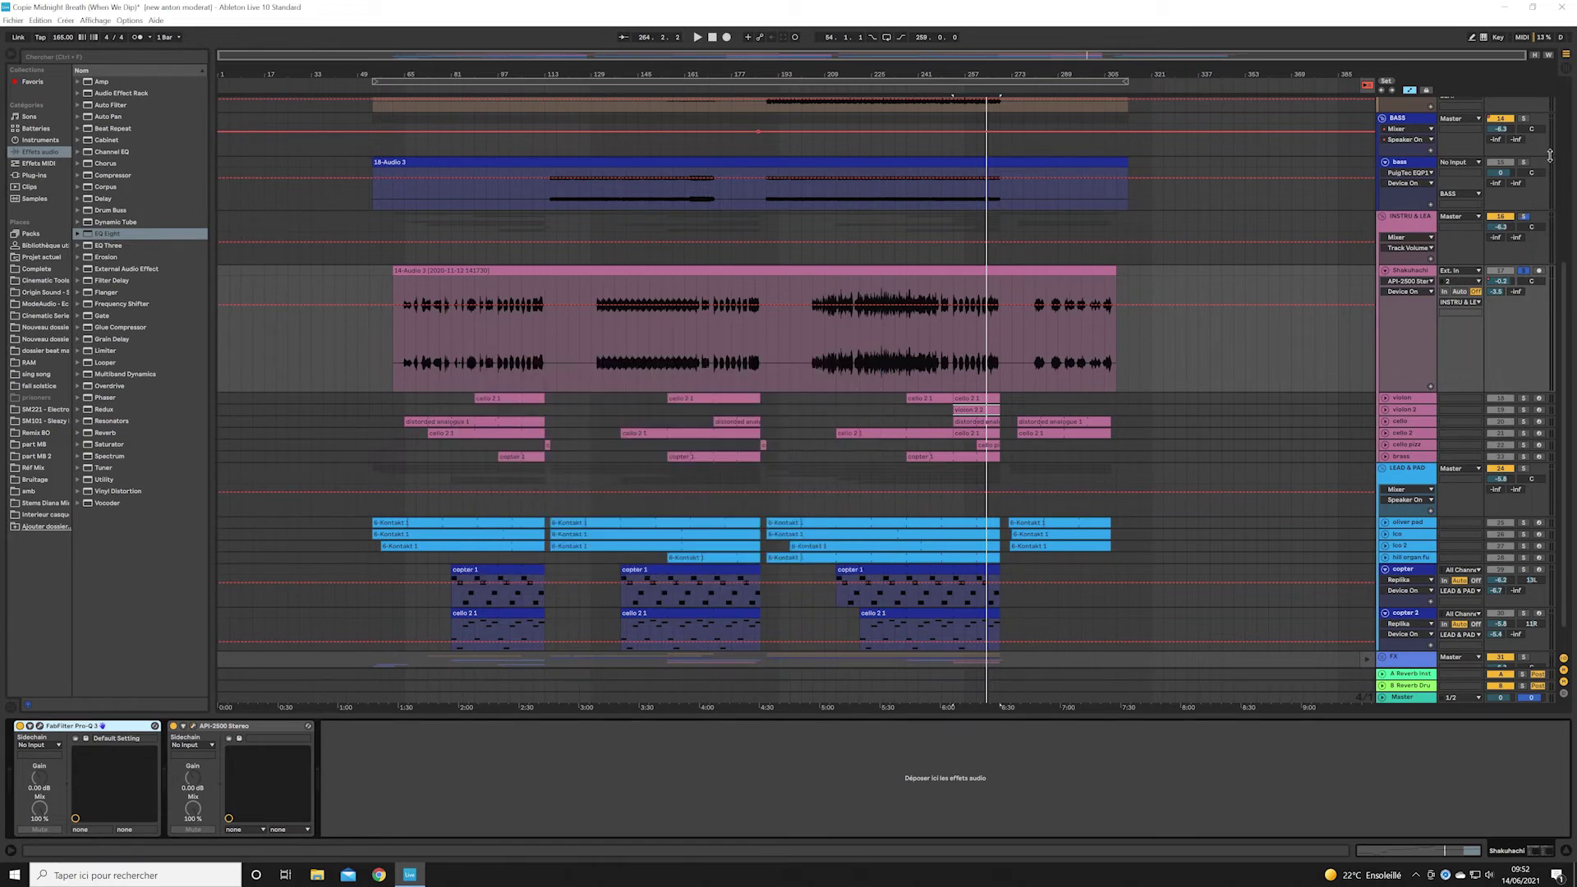
- Review the A Reverb Instru return's Pro-R on the Piano Hall preset, then return to arrangement
left_click(1565, 55)
left_click(1413, 66)
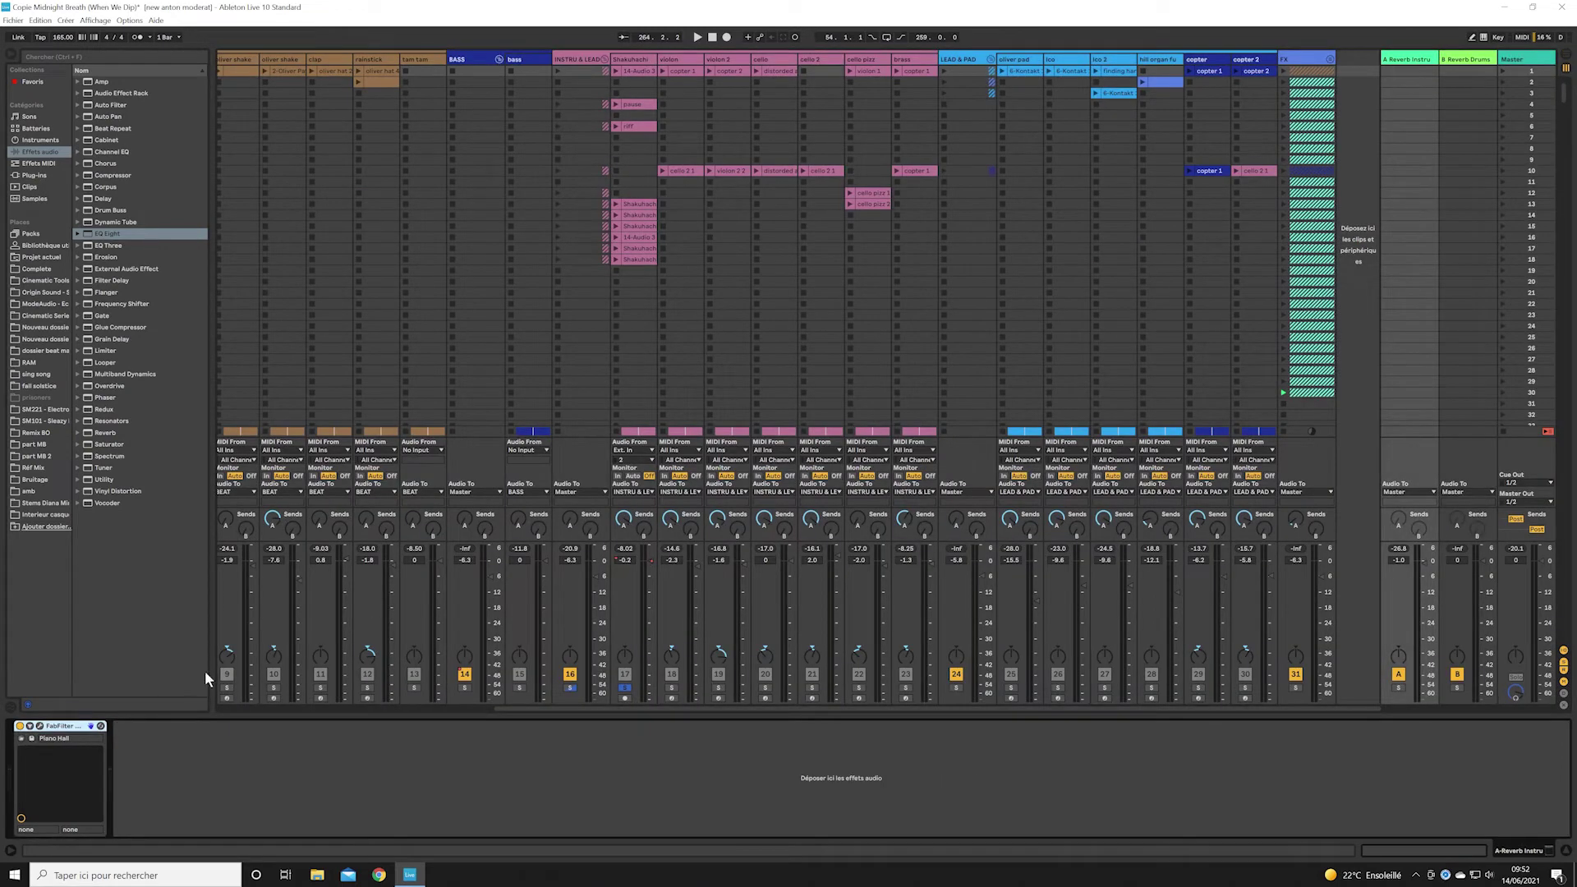
left_click(46, 736)
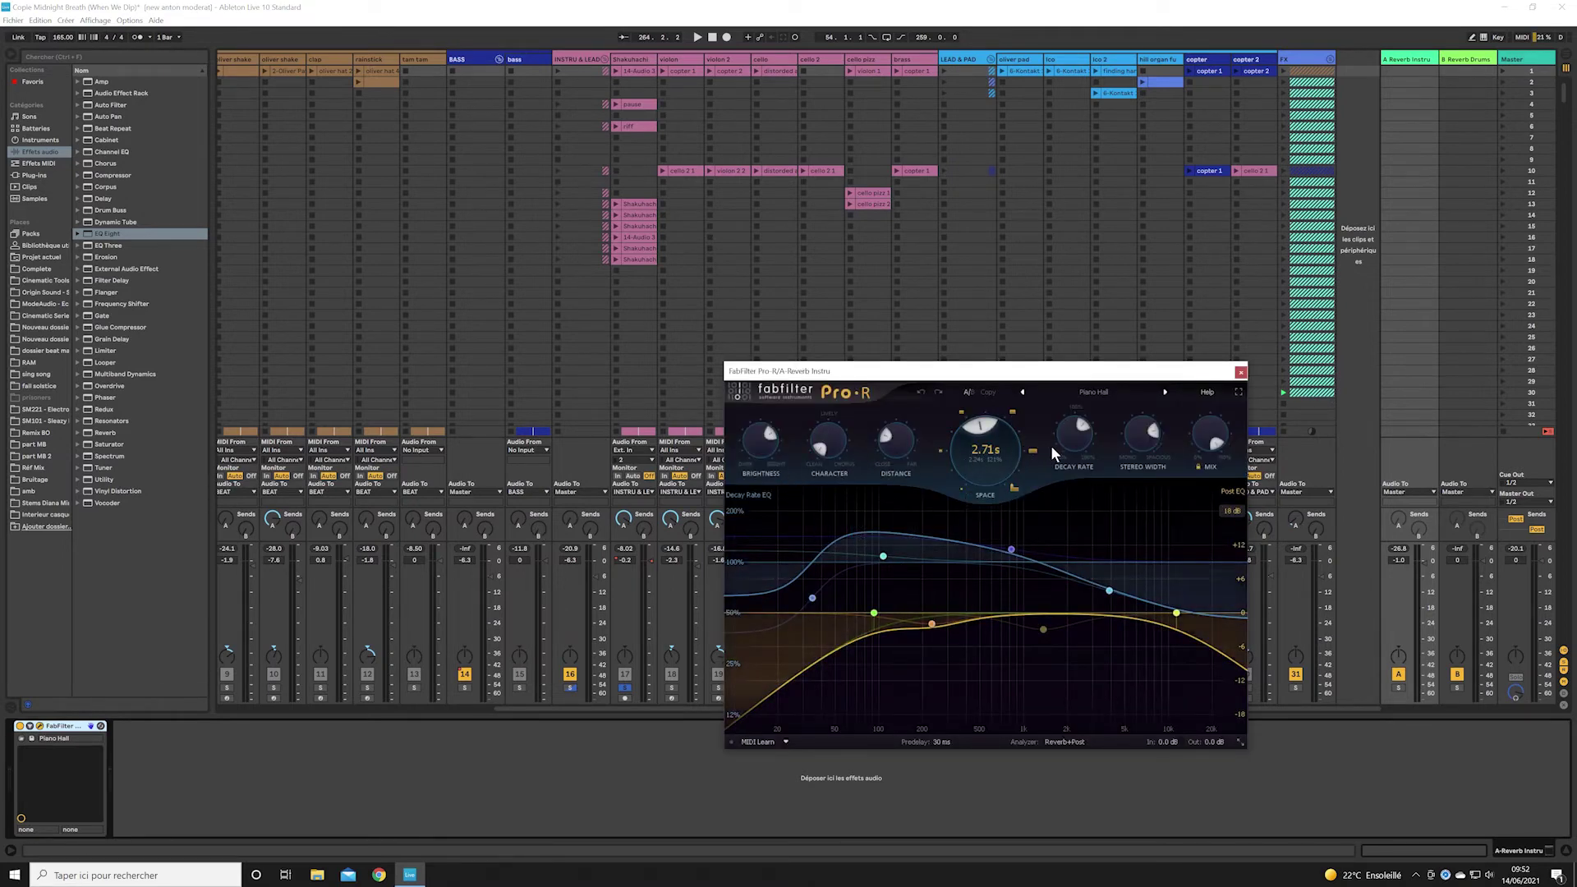
left_click(1241, 372)
key("Tab")
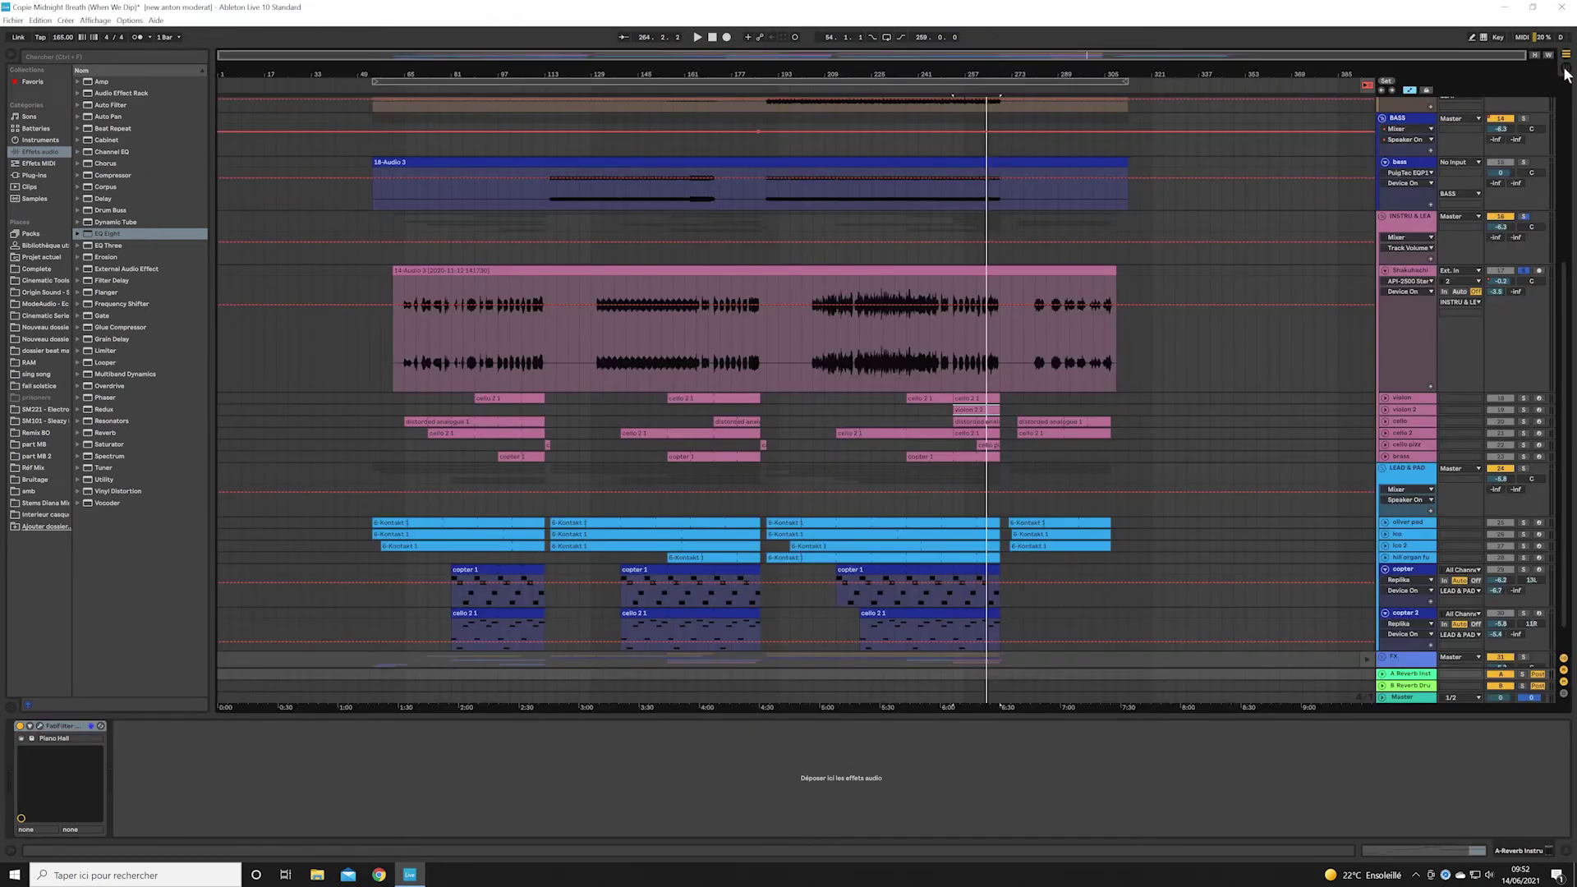
- Play the lead and pad section from the loop start, try hill organ fu solo, then solo only ico
scroll(1471, 435, "down", 1)
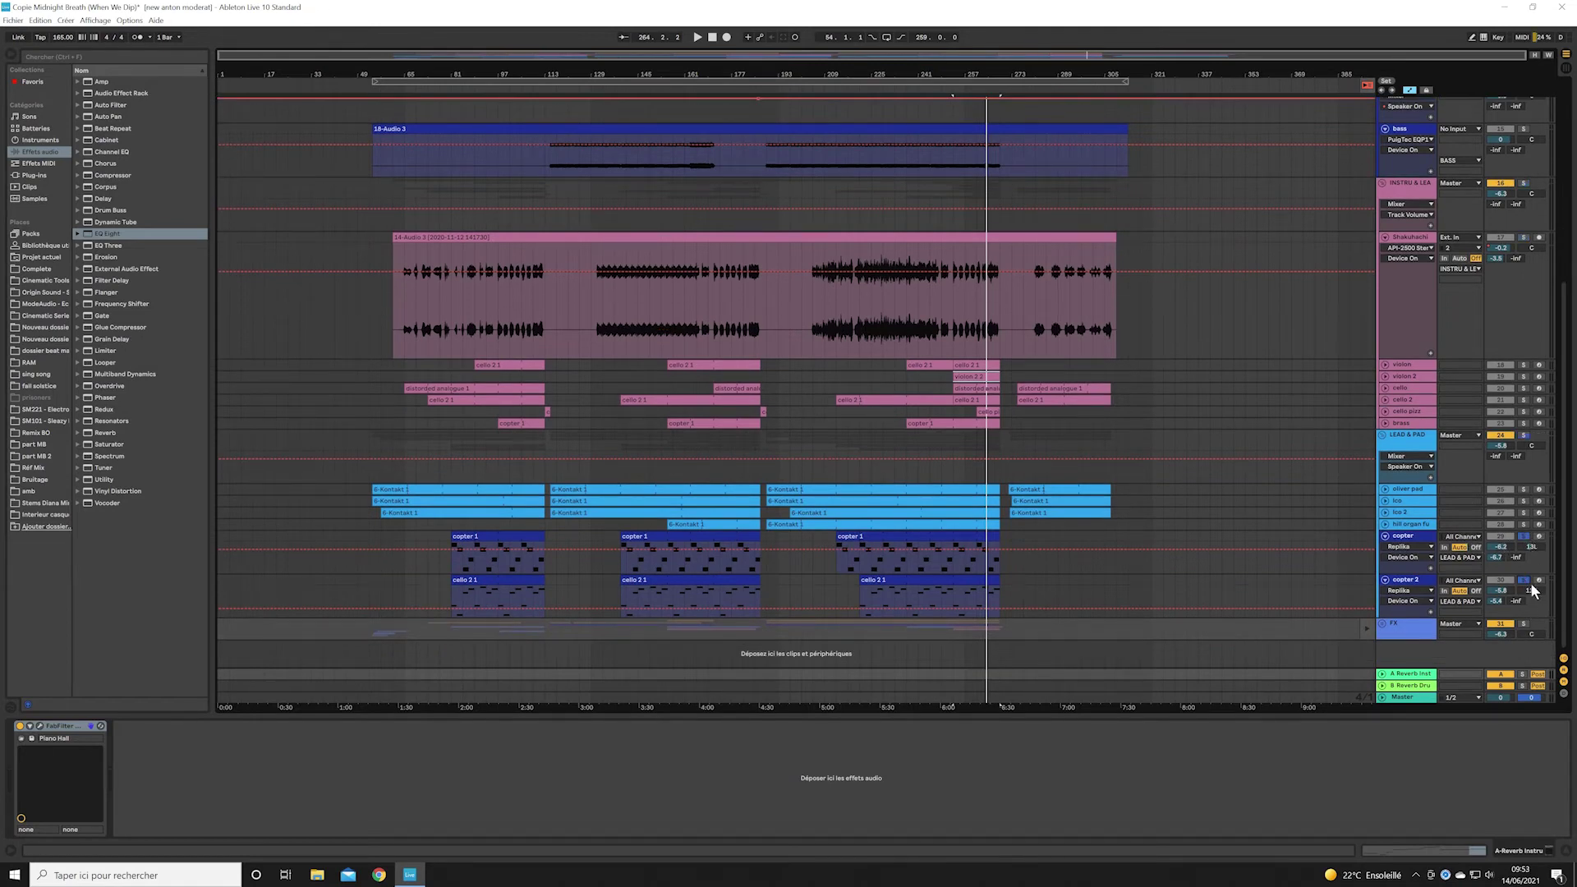
key("space")
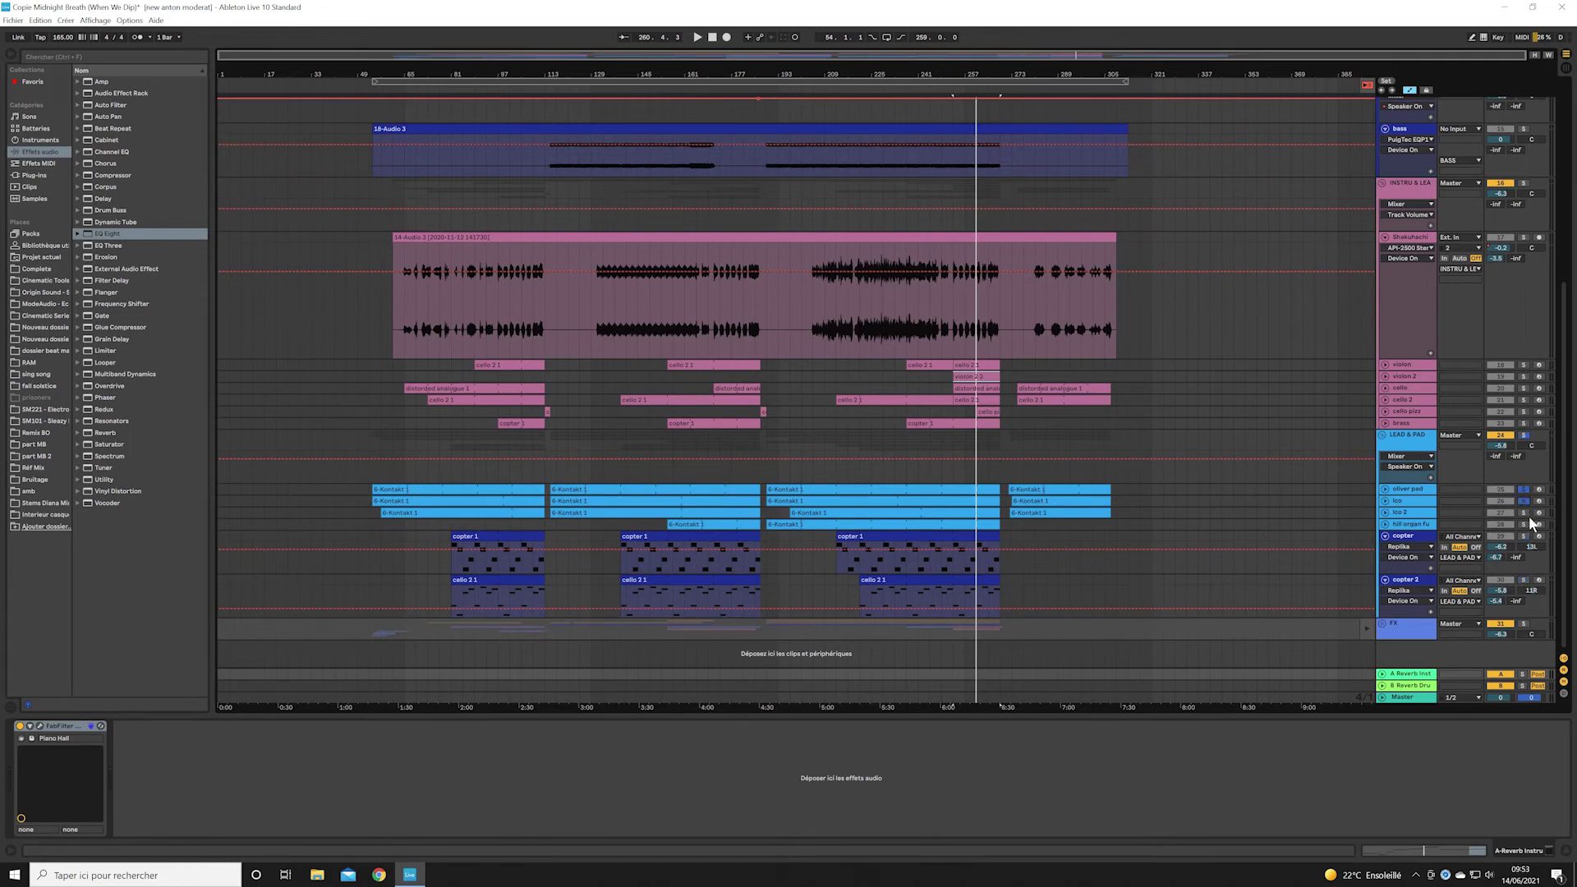
key("space")
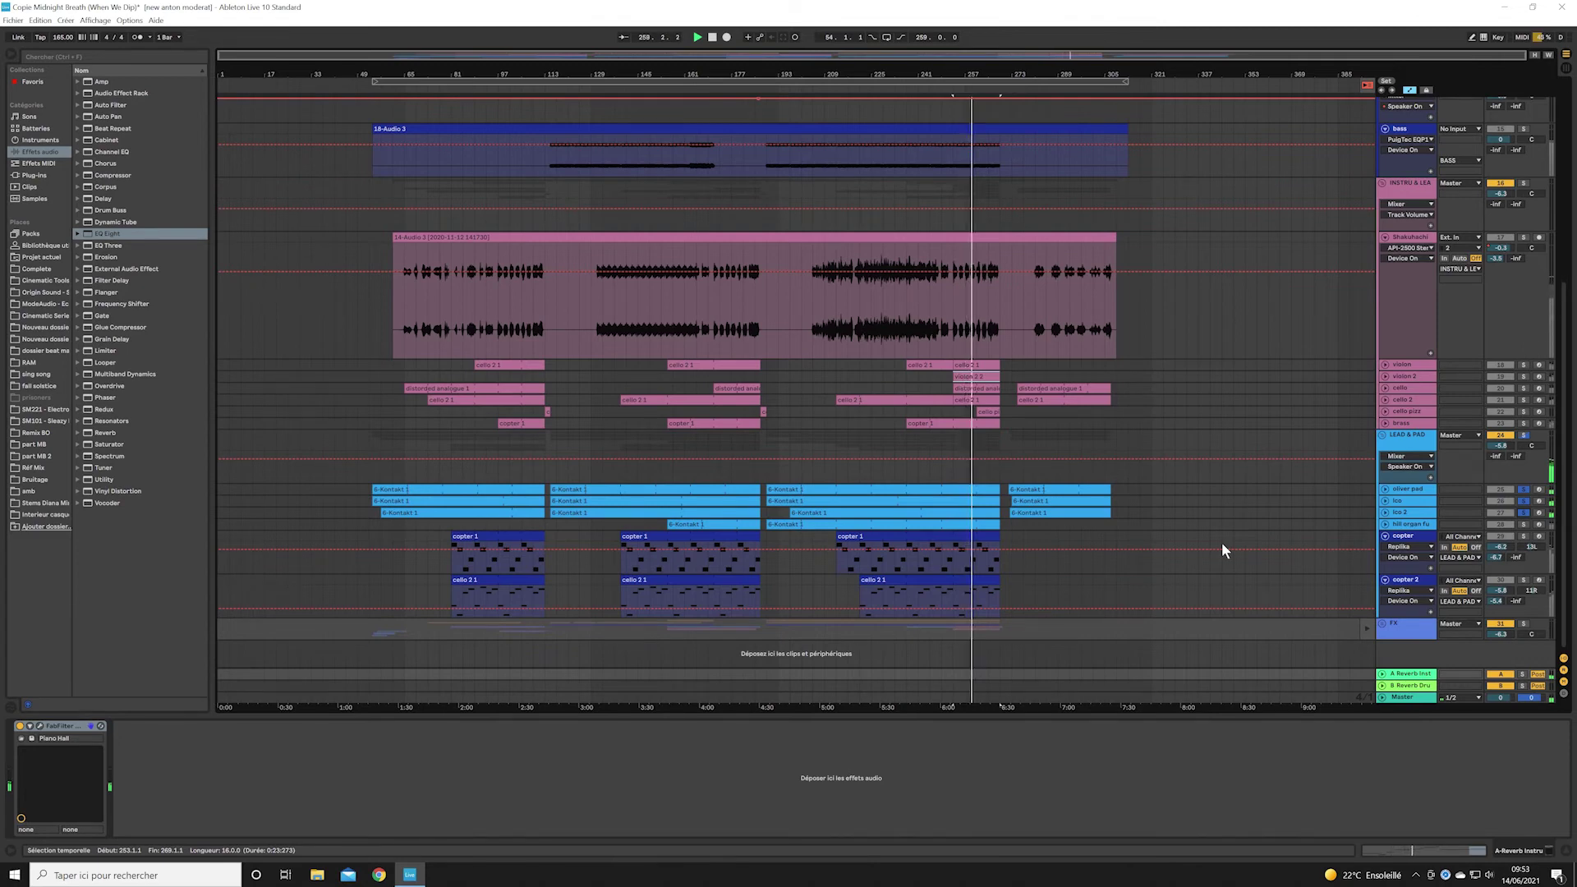
left_click(1524, 524)
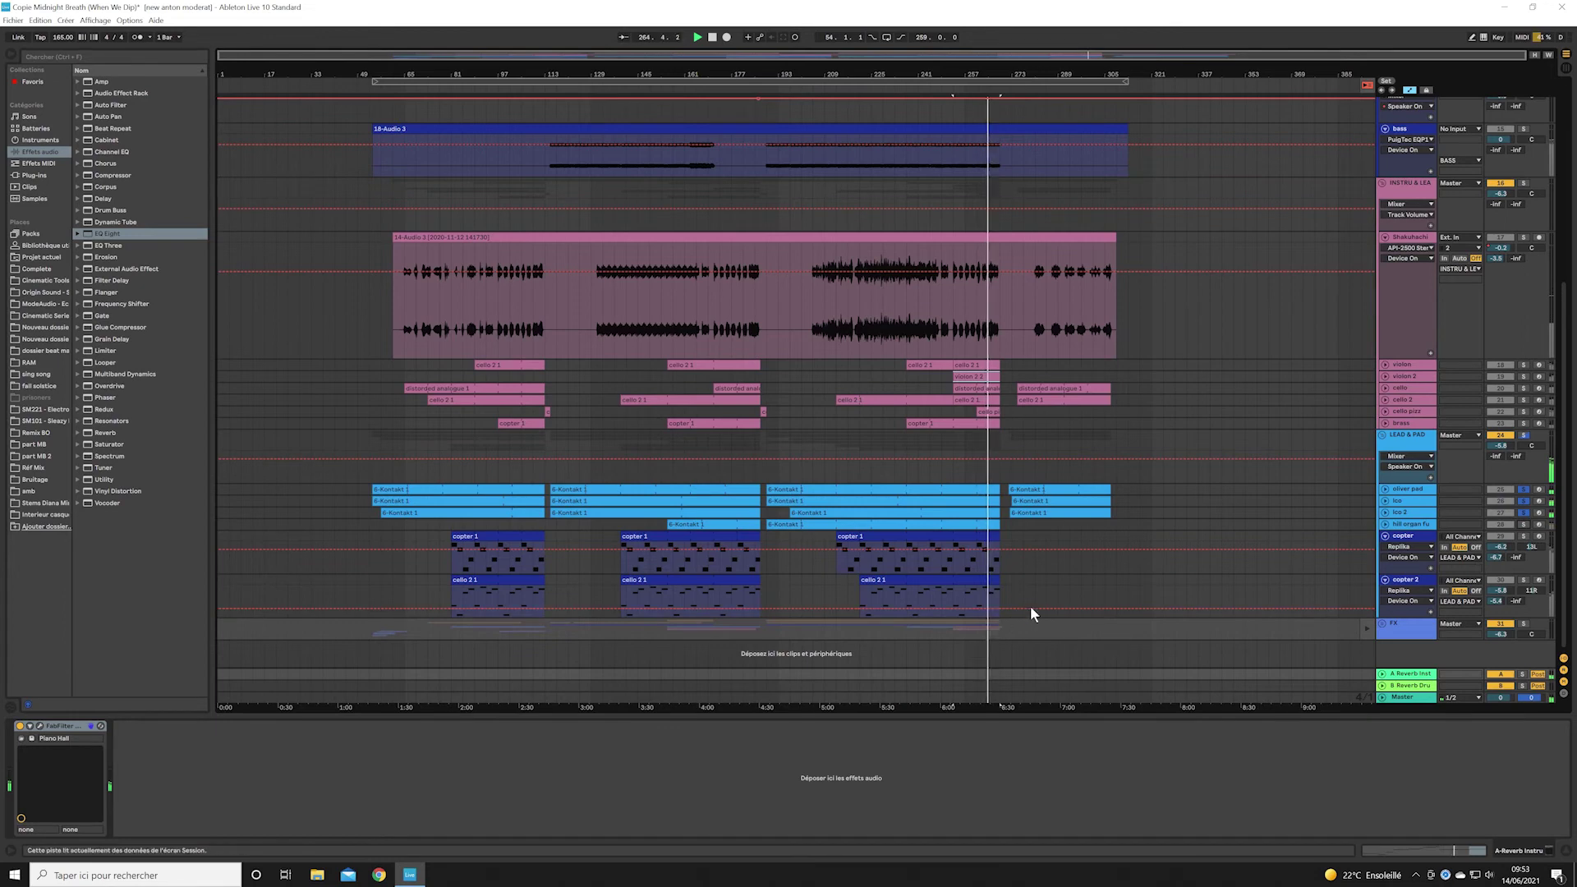
left_click(1530, 500)
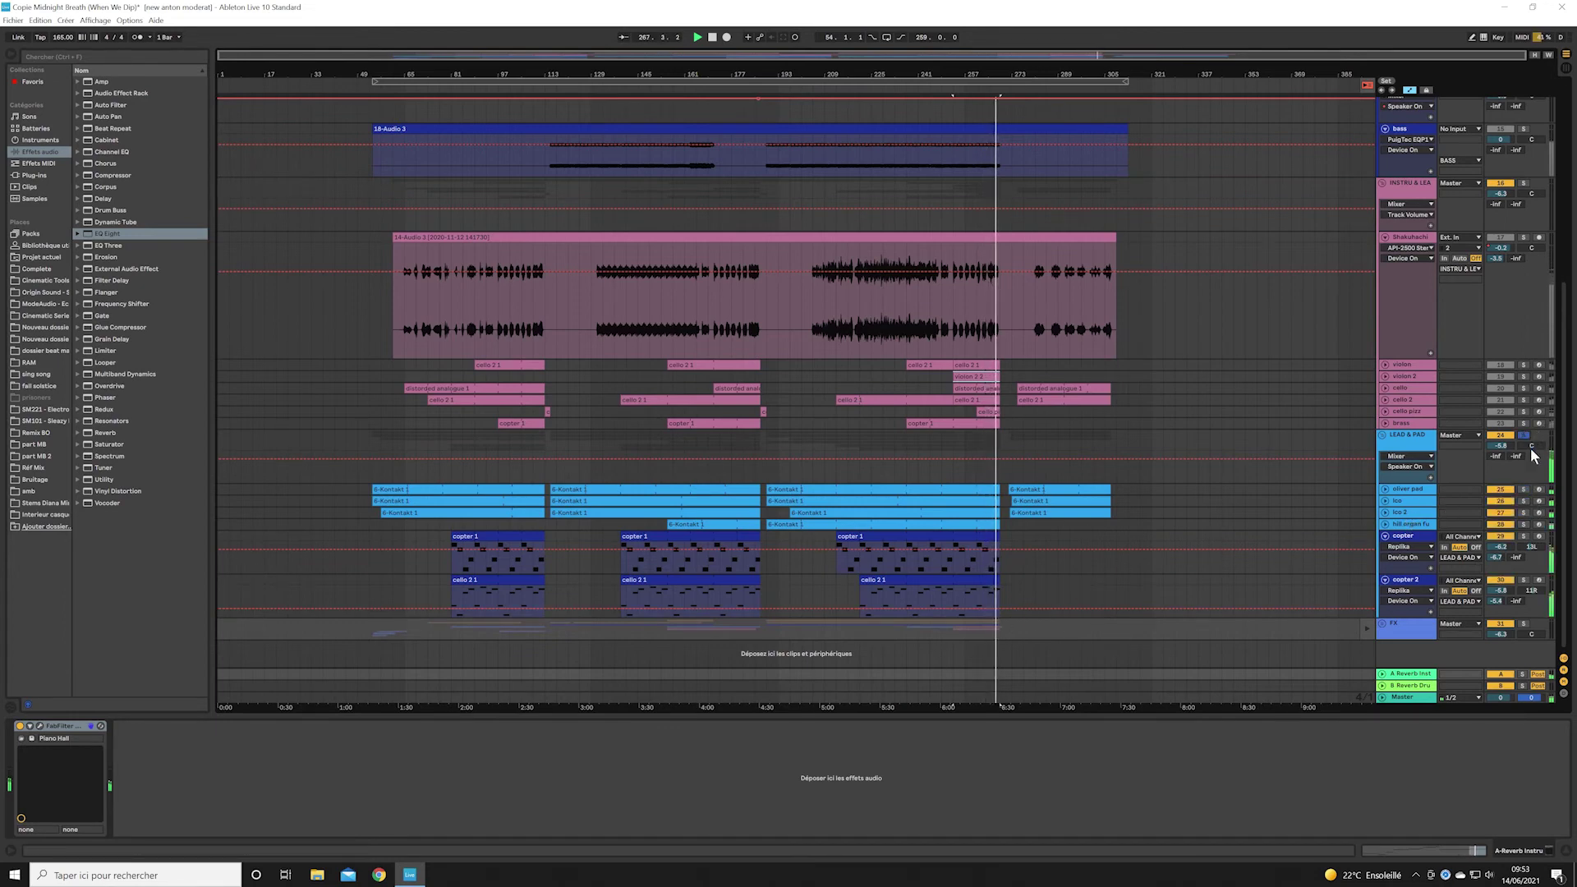
left_click(1526, 501)
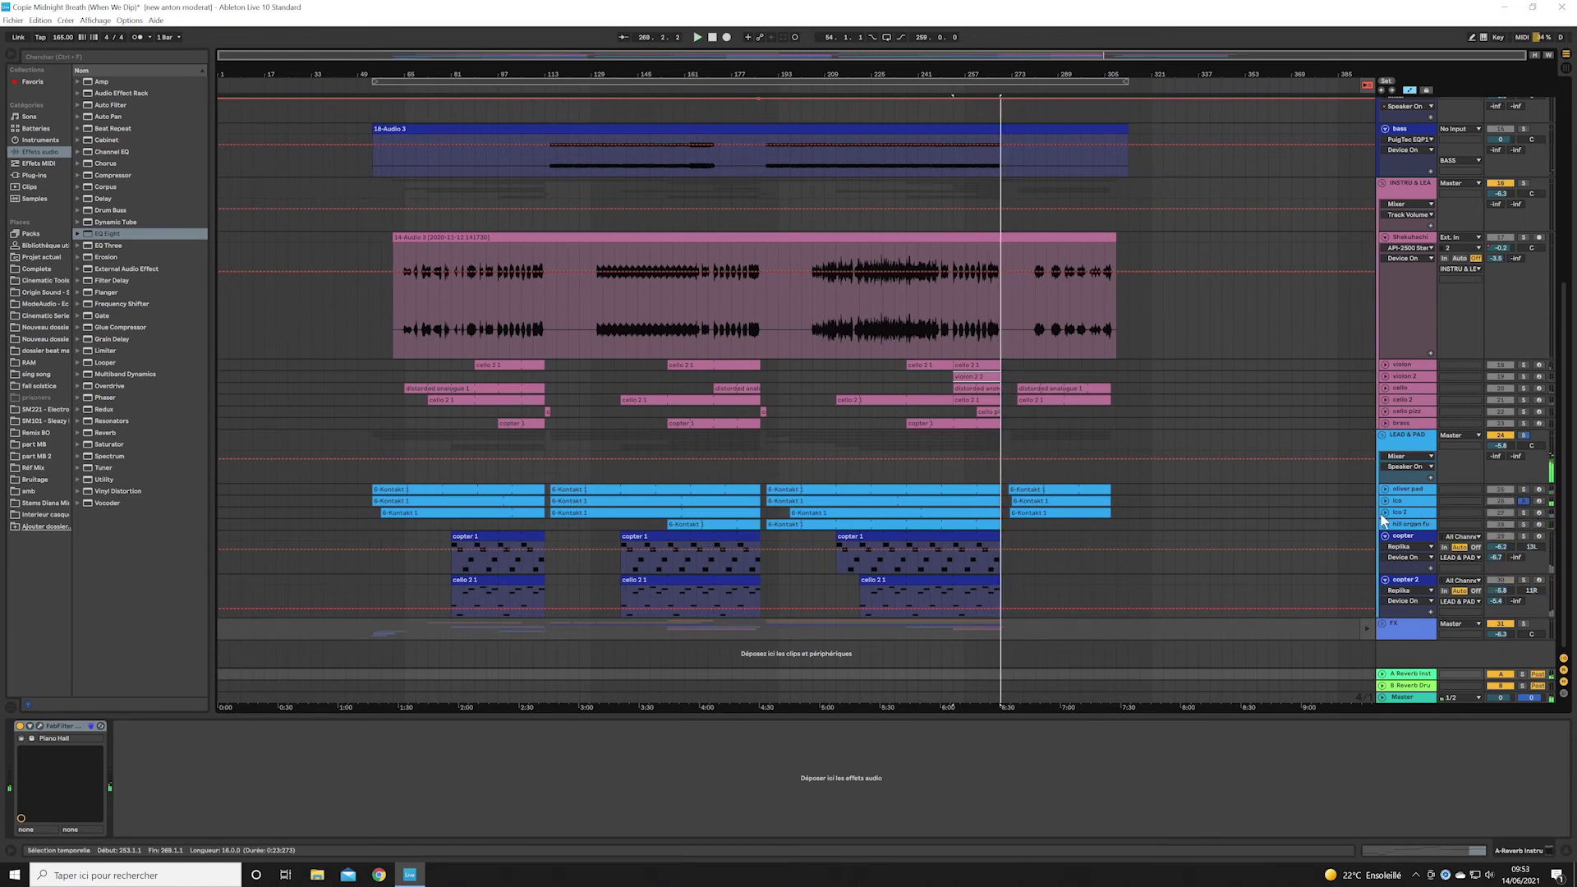
- Enable the ico Delay with a longer right-channel time, unsolo ico, and restore arrangement automation
left_click(1426, 503)
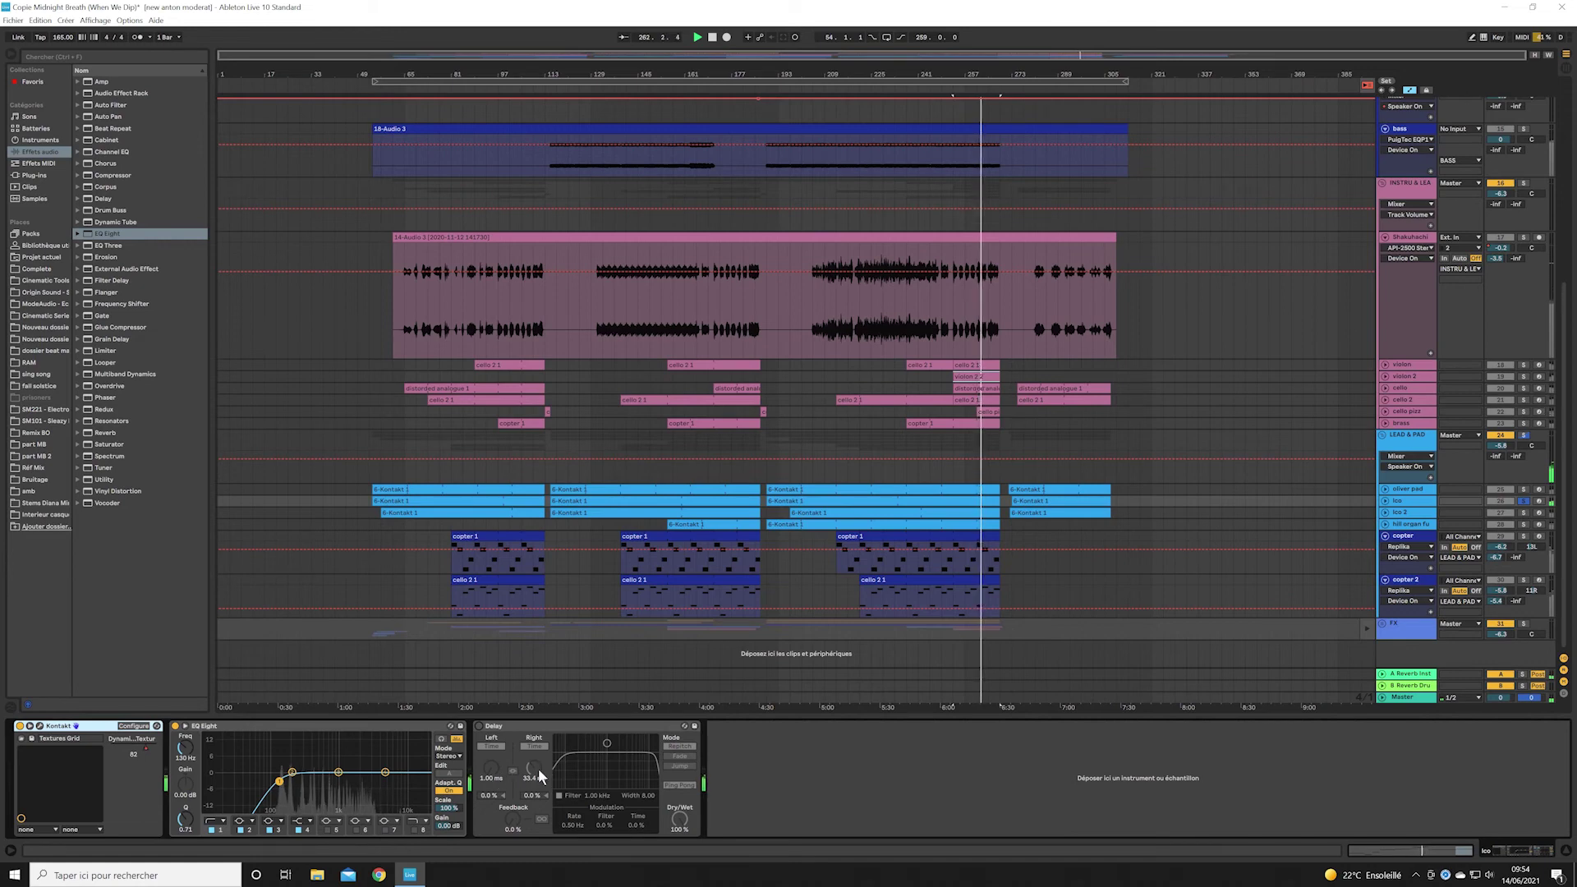
left_click_drag(534, 769, 534, 731)
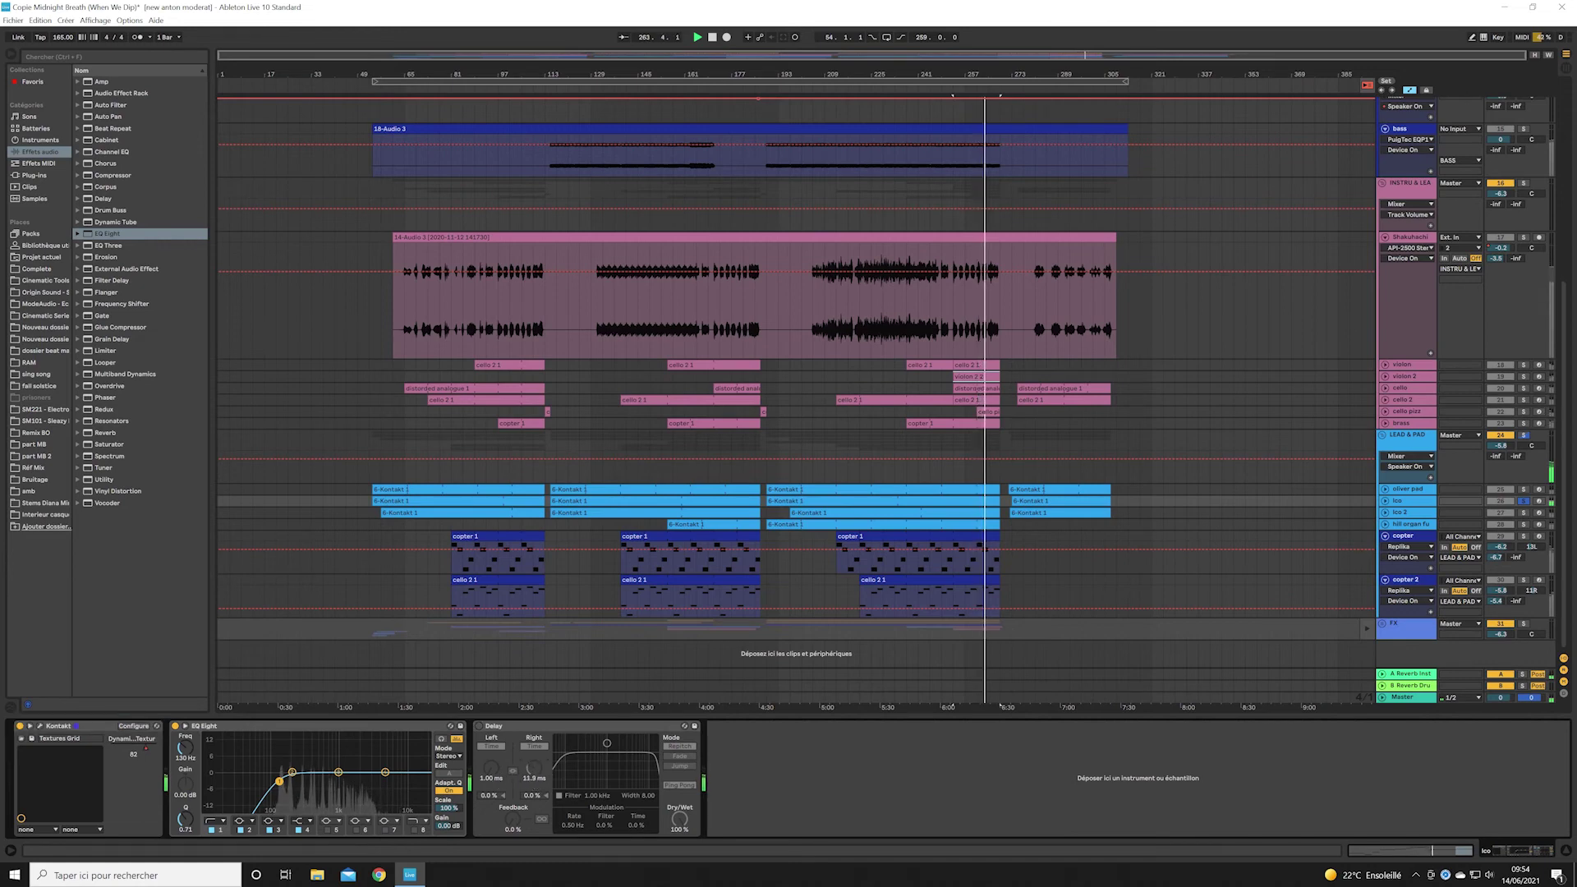
left_click(479, 727)
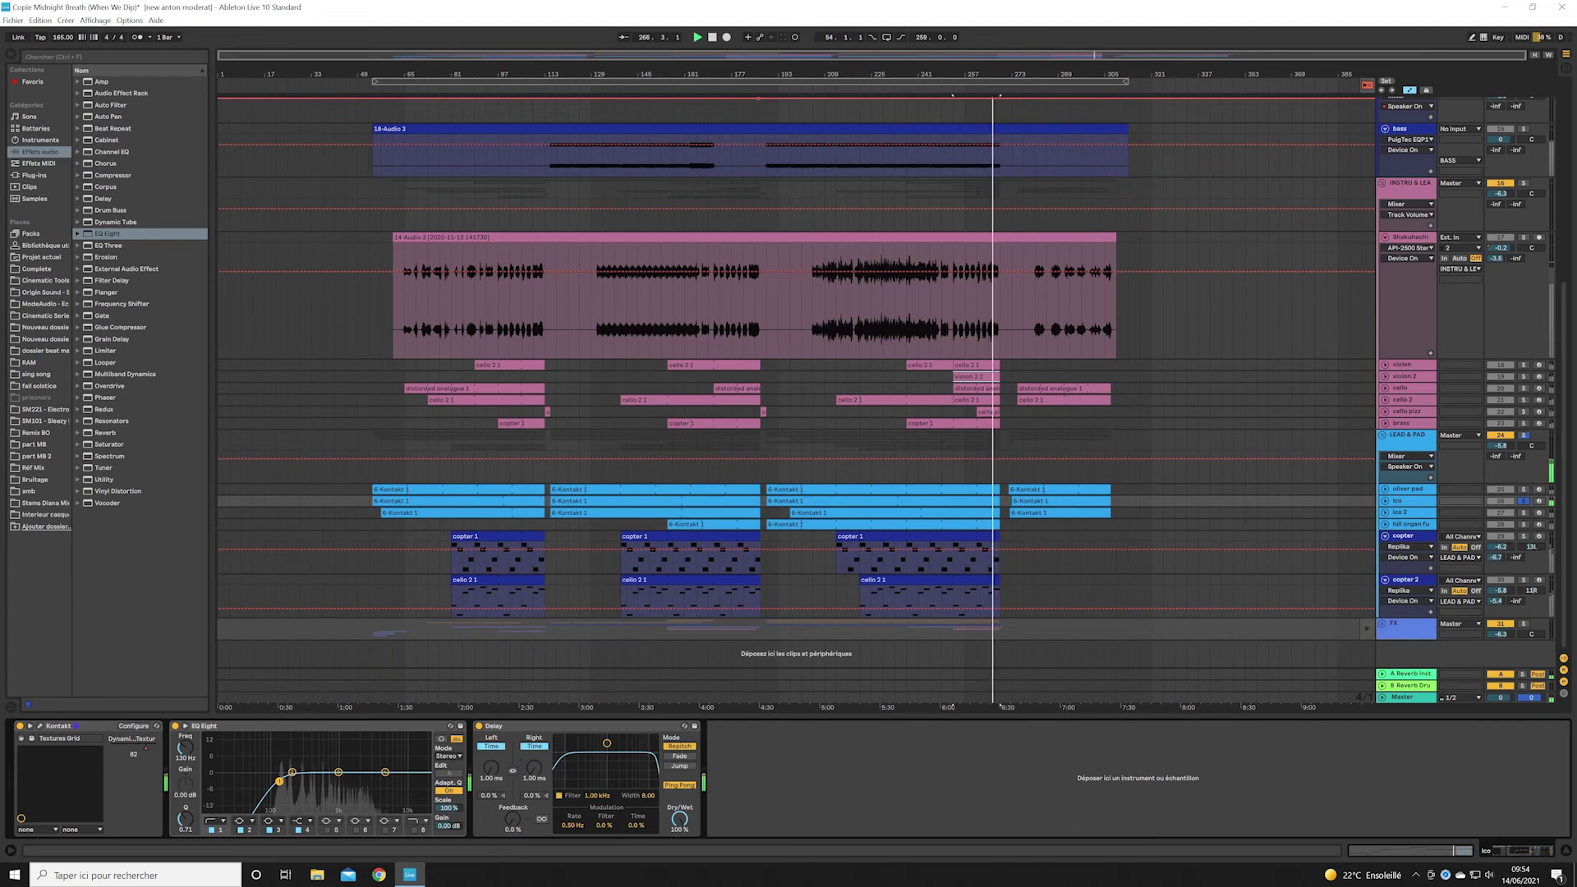
left_click_drag(534, 769, 534, 740)
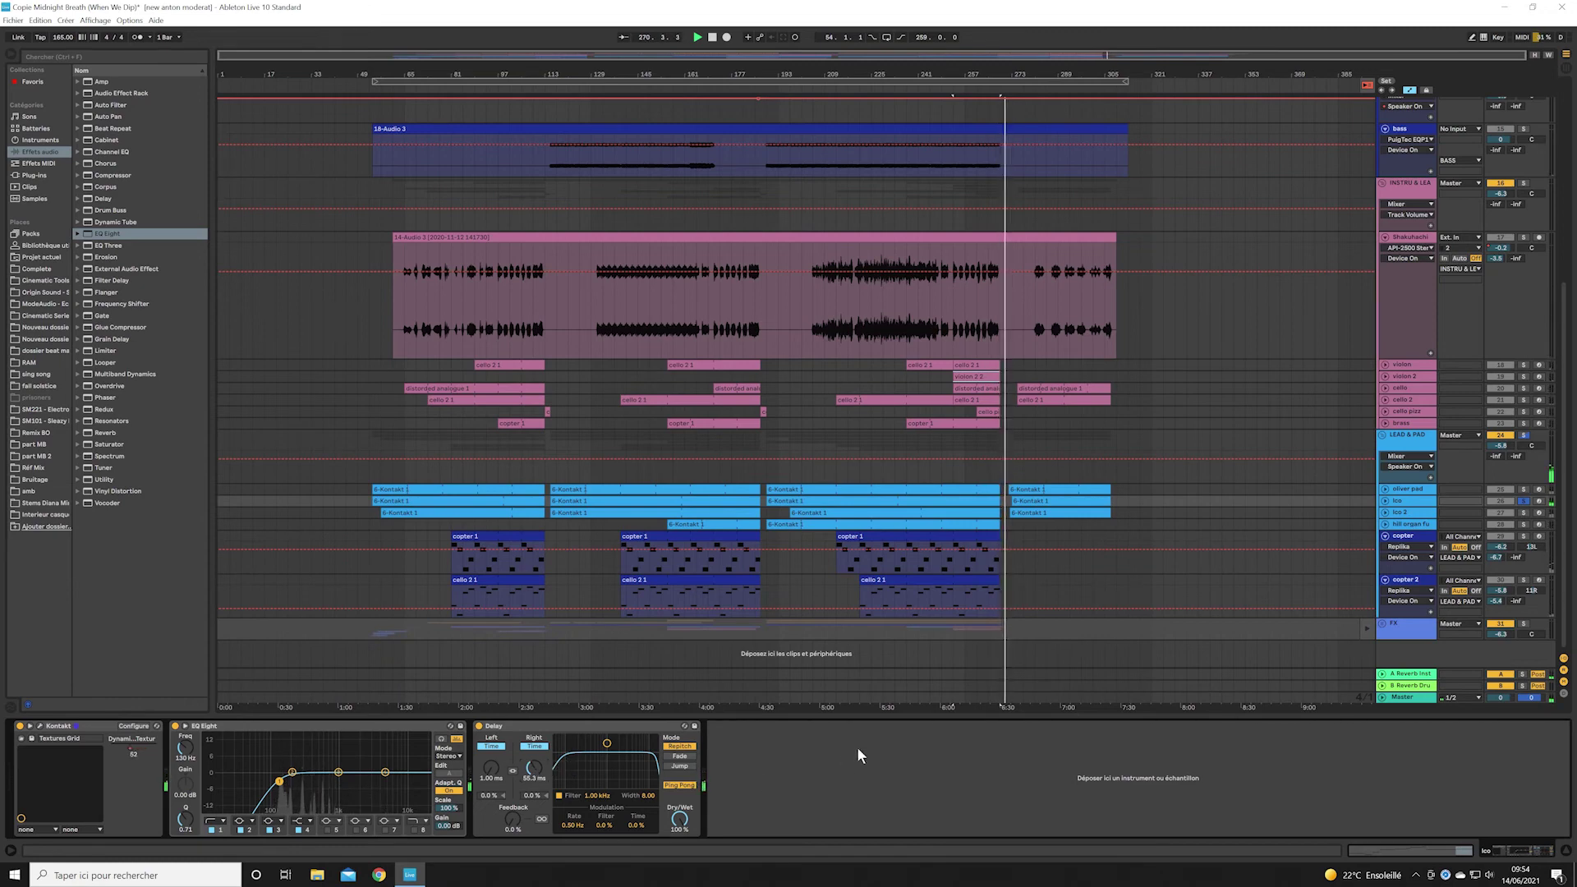
left_click(1523, 501)
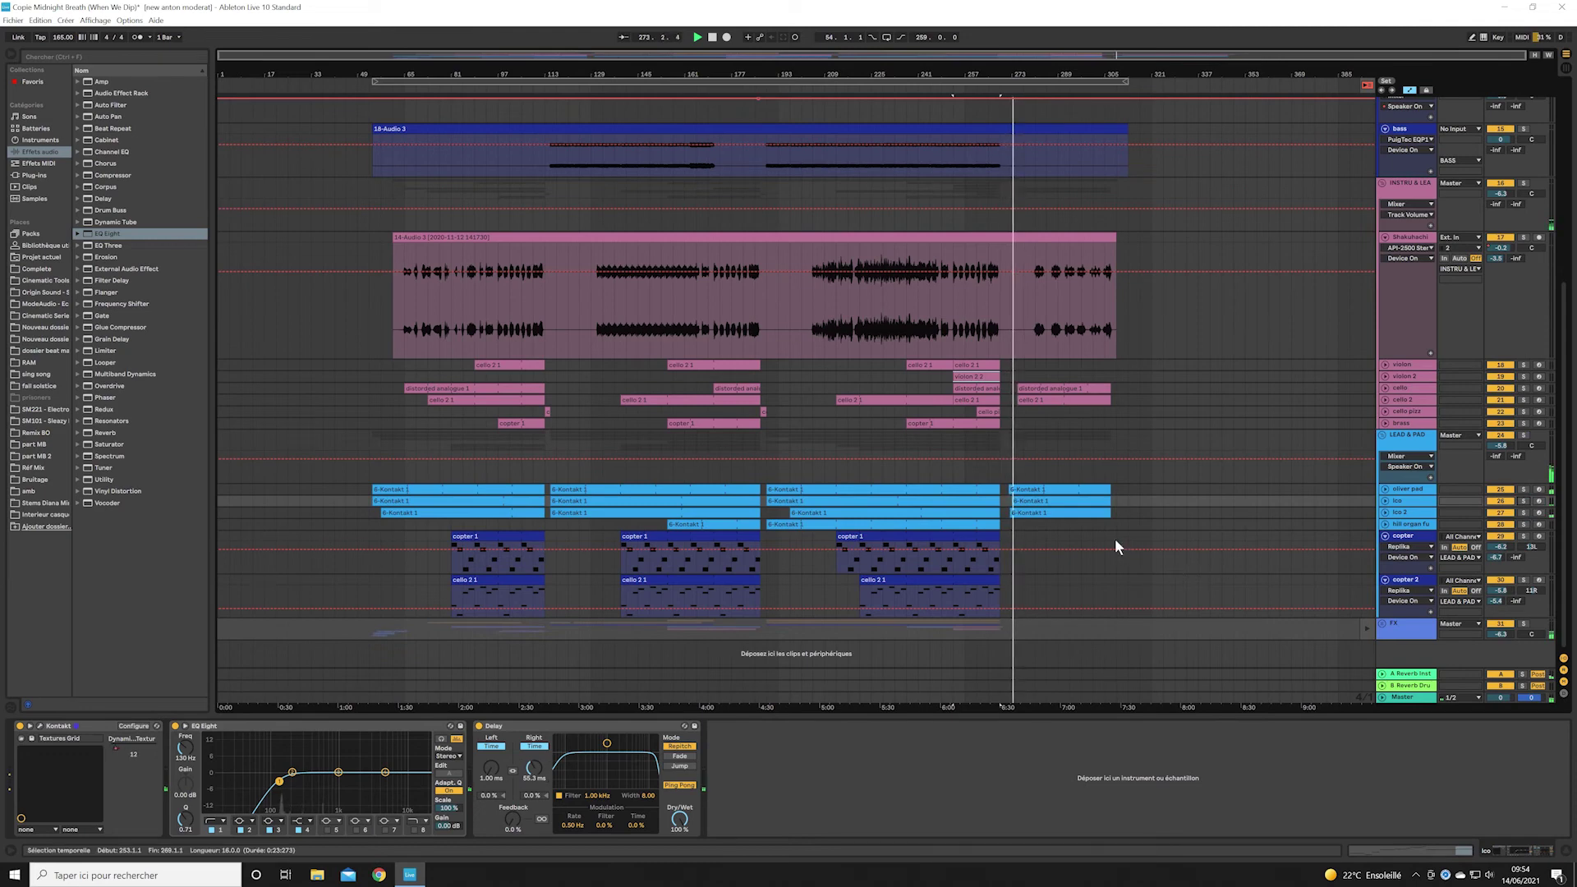
left_click(1368, 85)
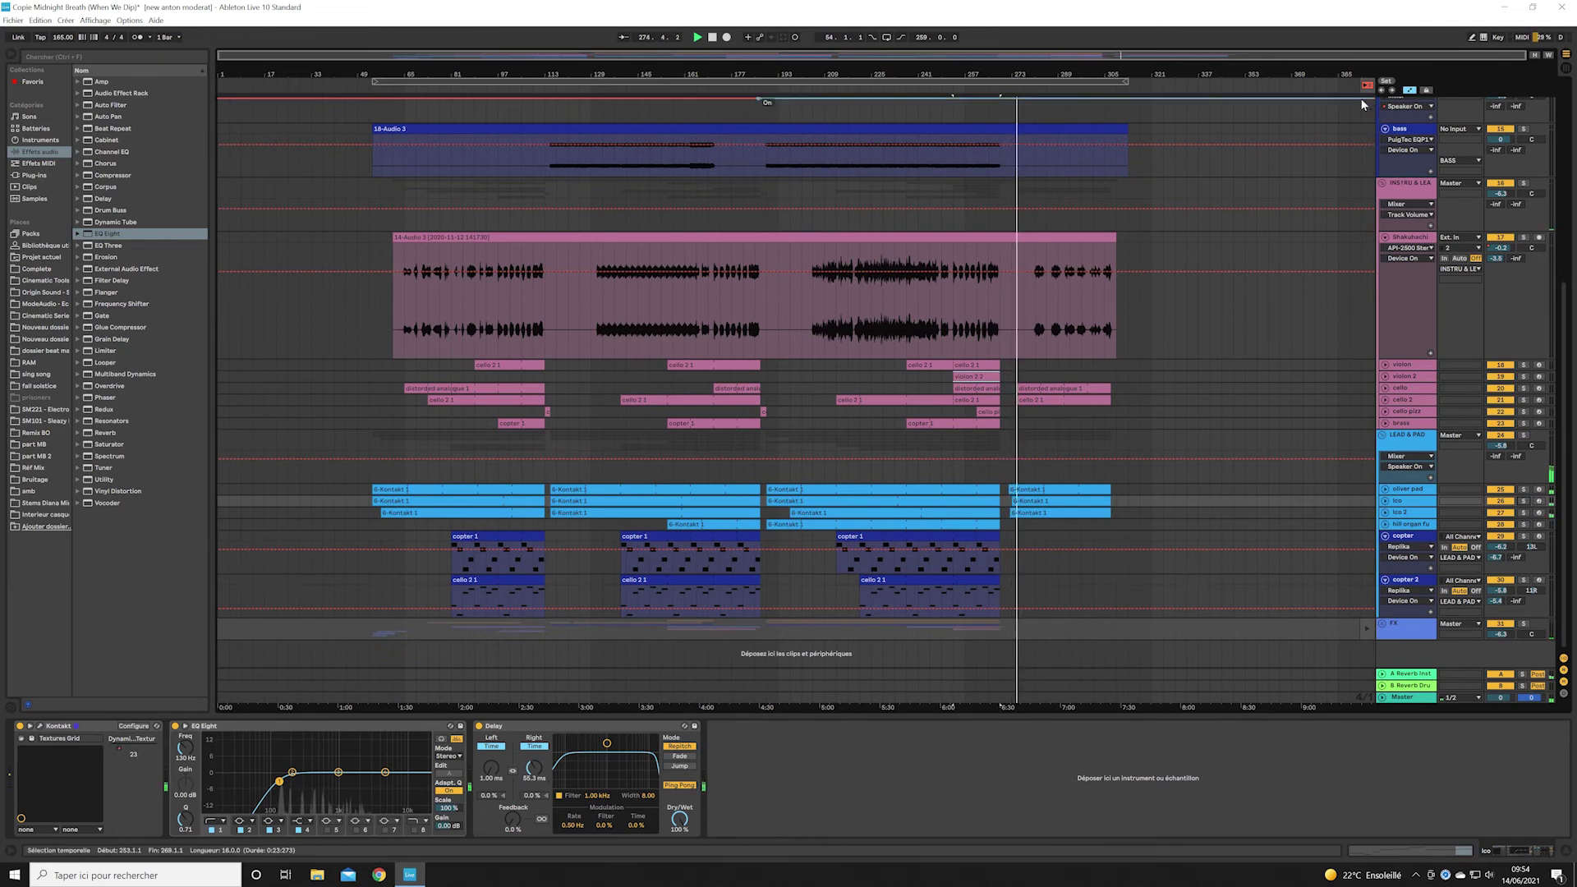